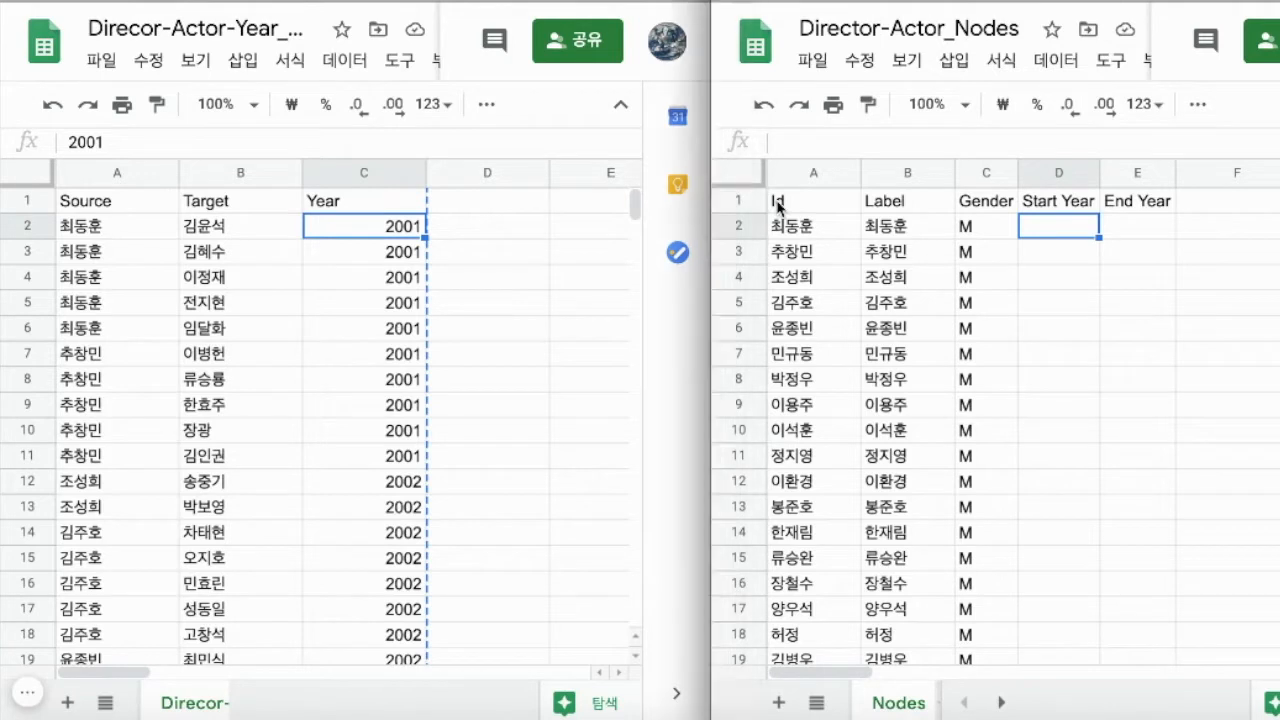
Step: Examine the Id and Label columns of the Nodes sheet against the Source, Target and Year columns of the director-actor-year sheet
left_click_drag(786, 206, 930, 215)
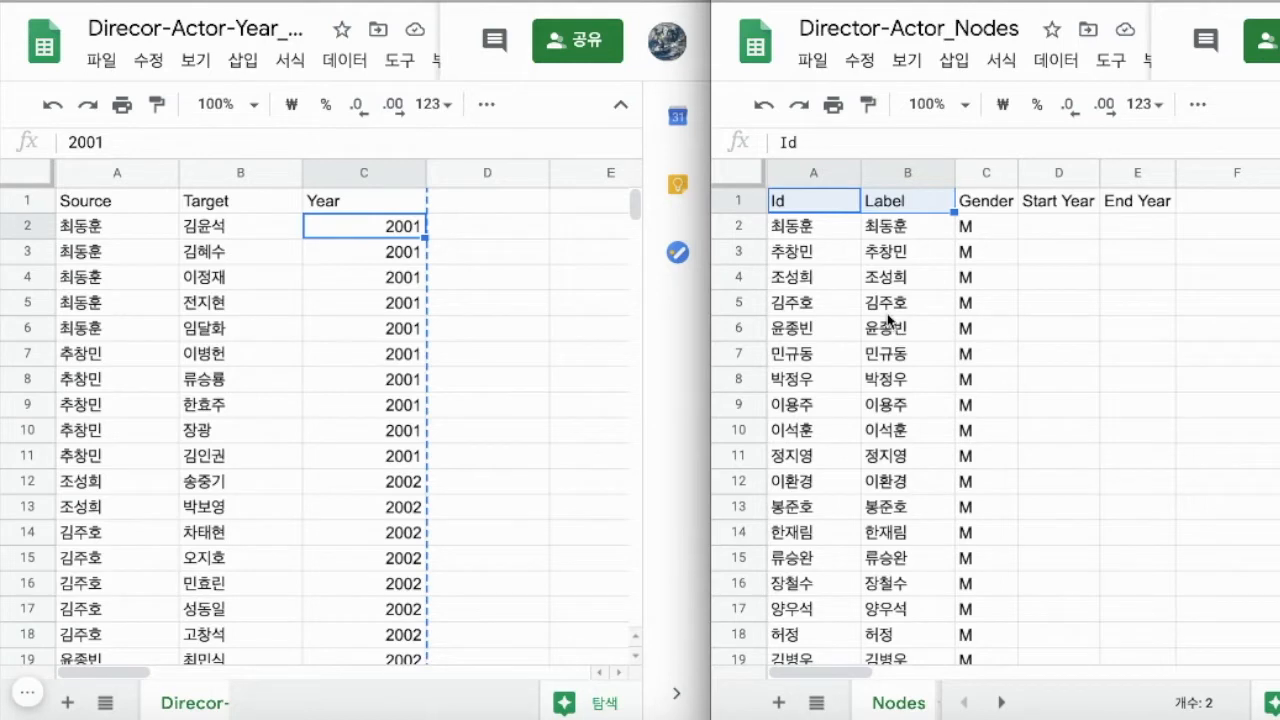
left_click(806, 228)
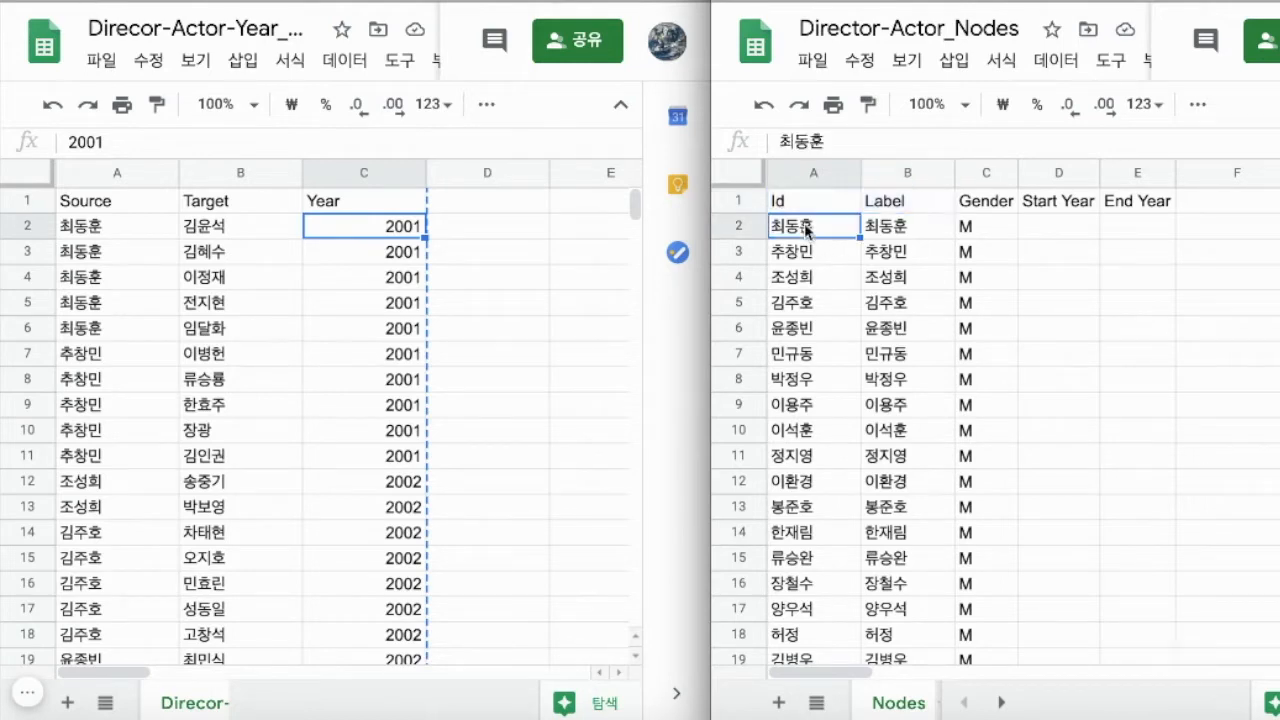
left_click(808, 262)
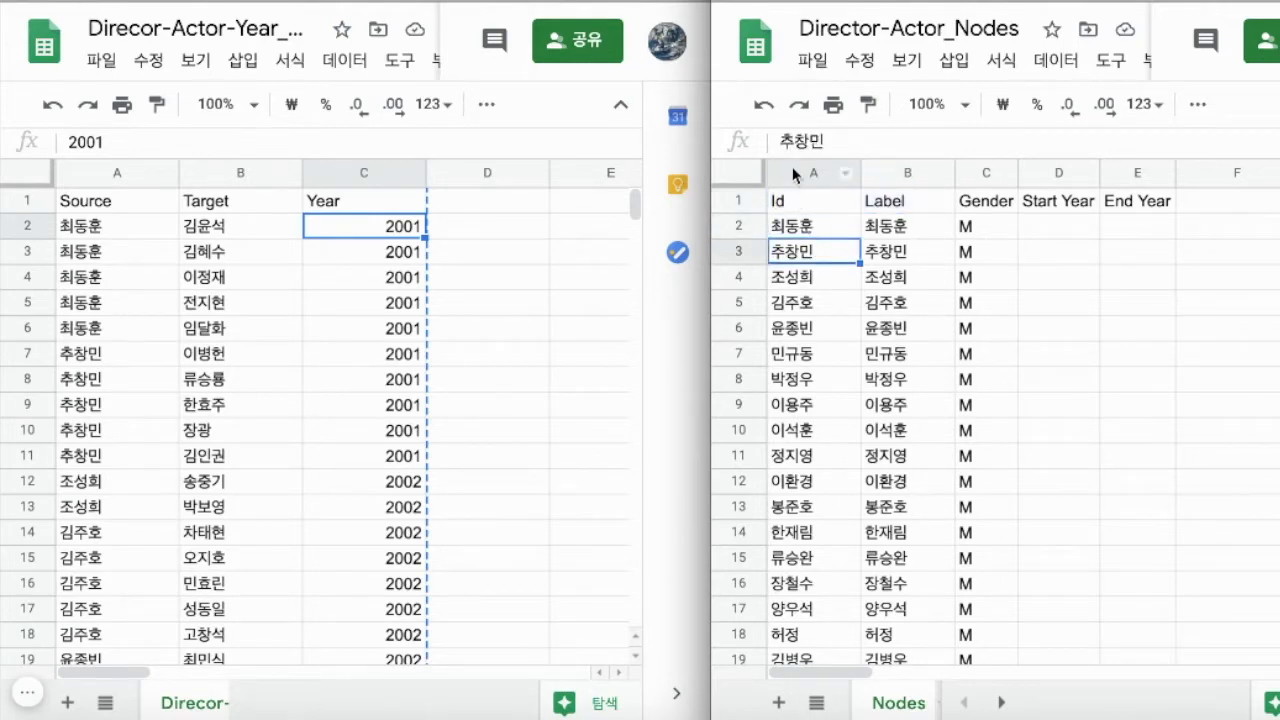
left_click(792, 176)
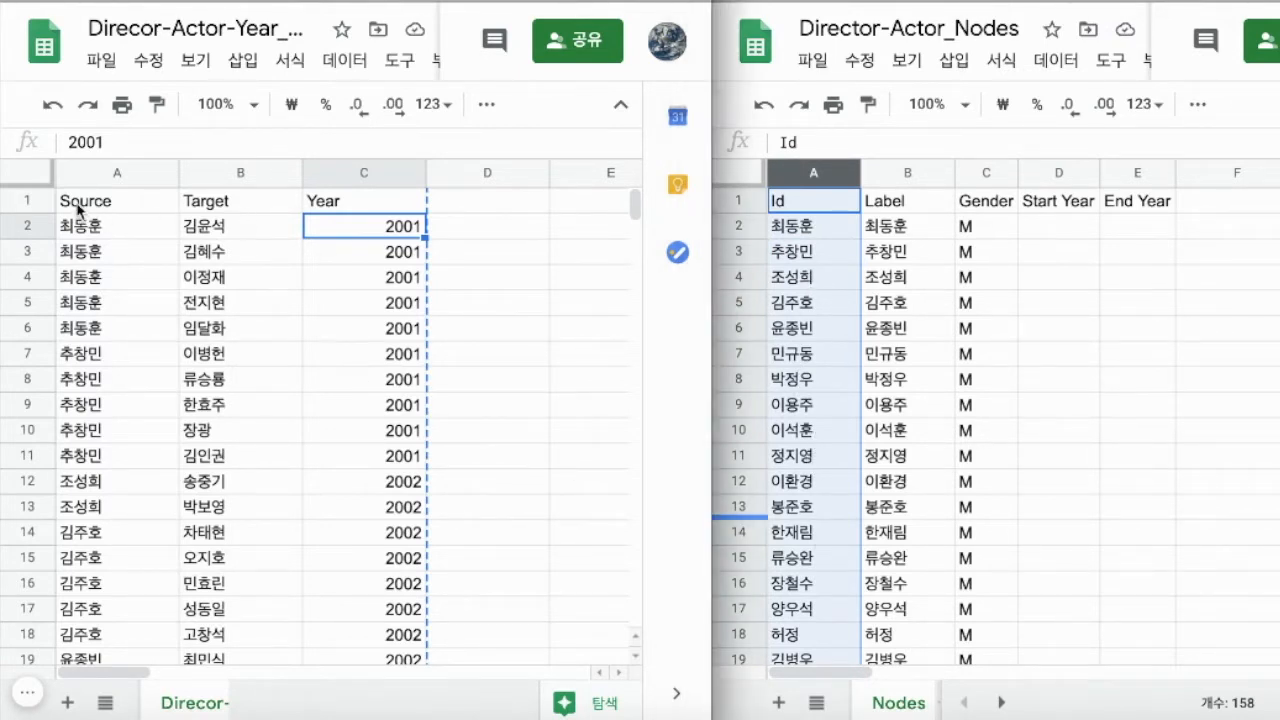
left_click_drag(78, 208, 268, 215)
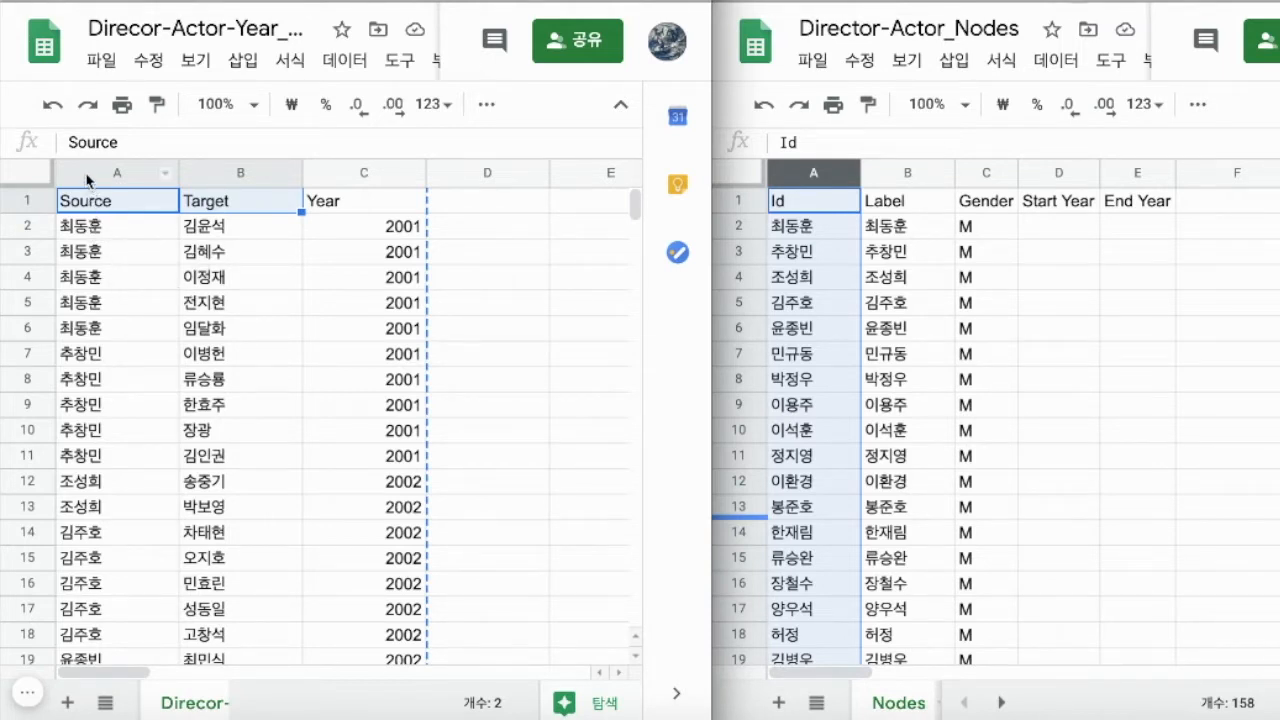
left_click_drag(75, 232, 115, 326)
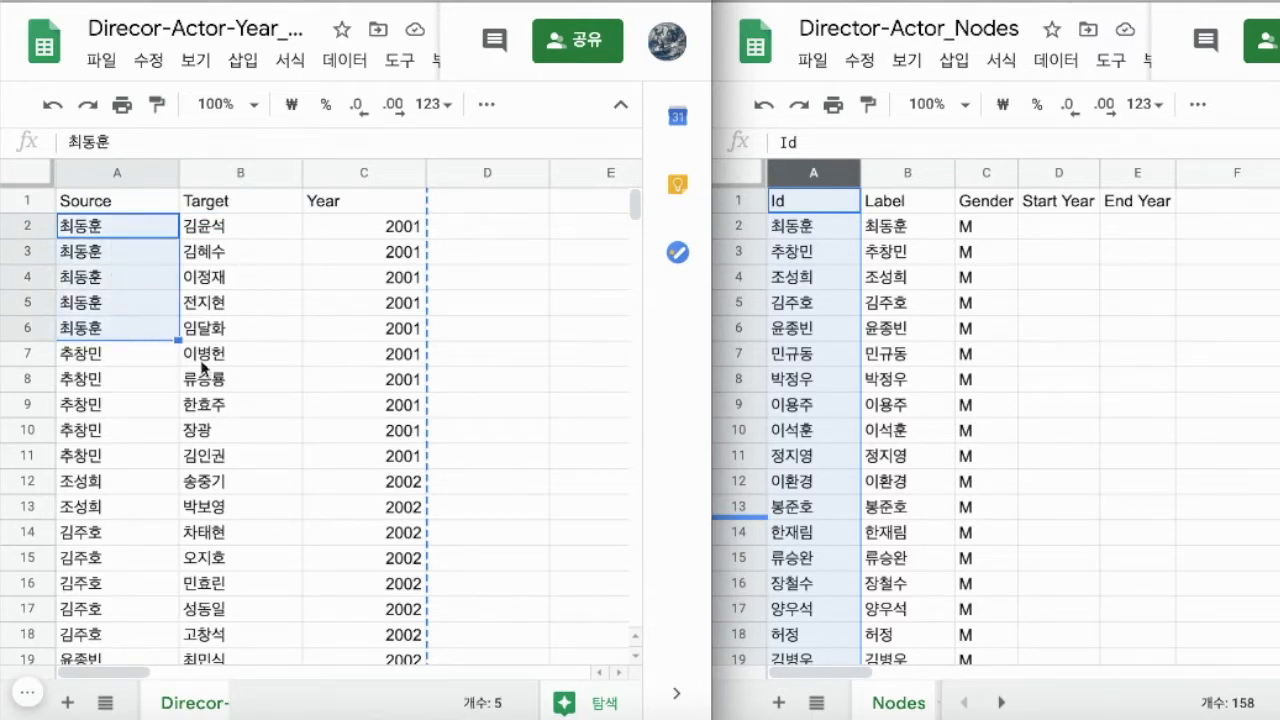
left_click(346, 173)
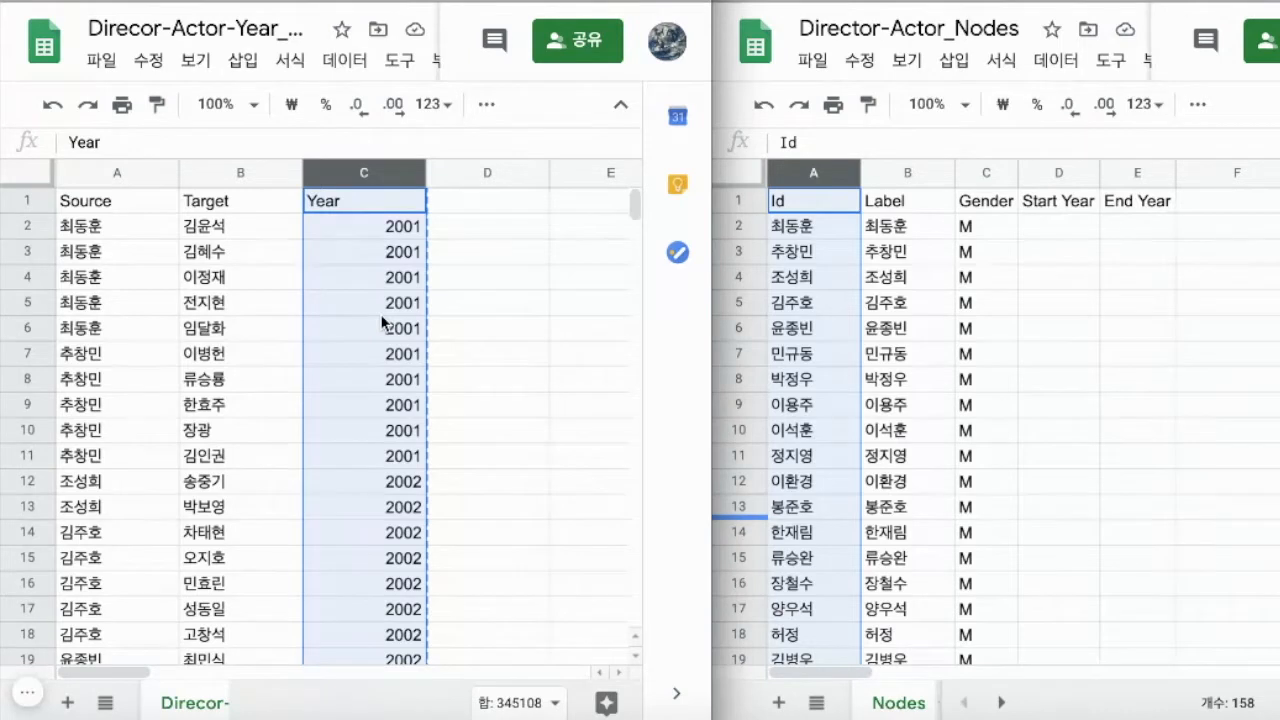
Step: Review the Gender, Start Year and End Year columns of the Nodes sheet, including the first person's year cells in row 2
left_click(983, 172)
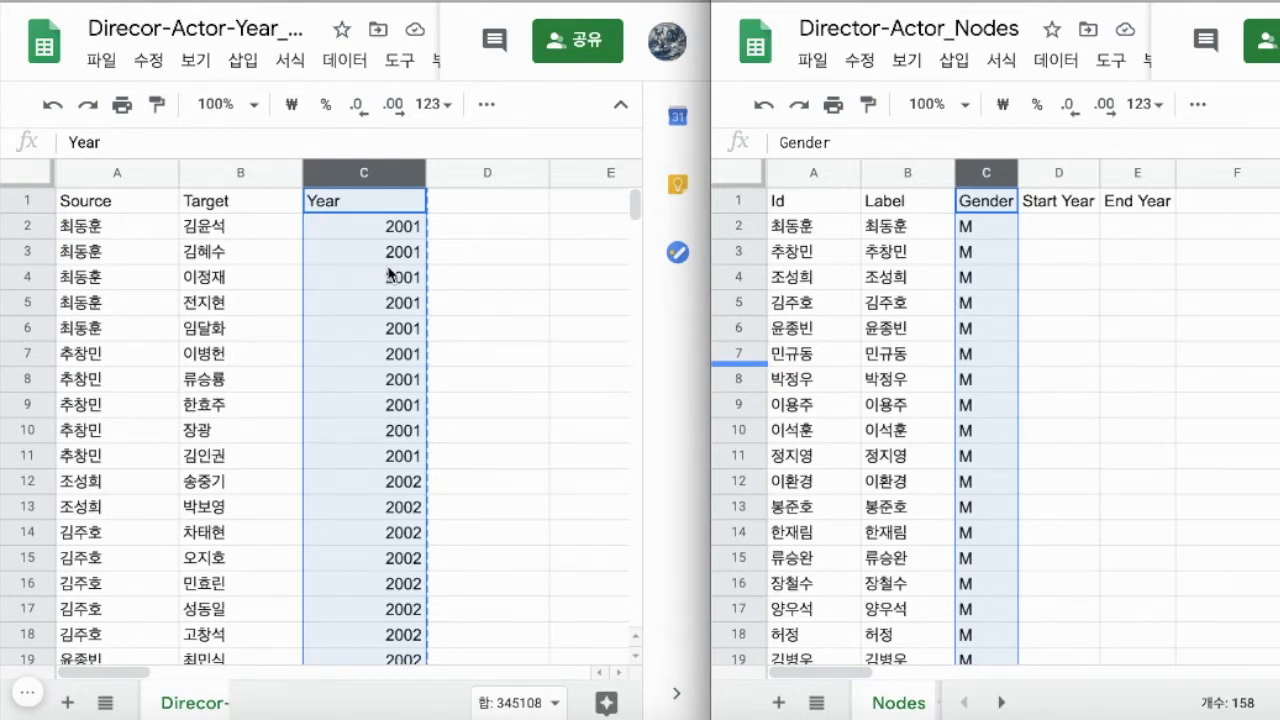
left_click(1058, 178)
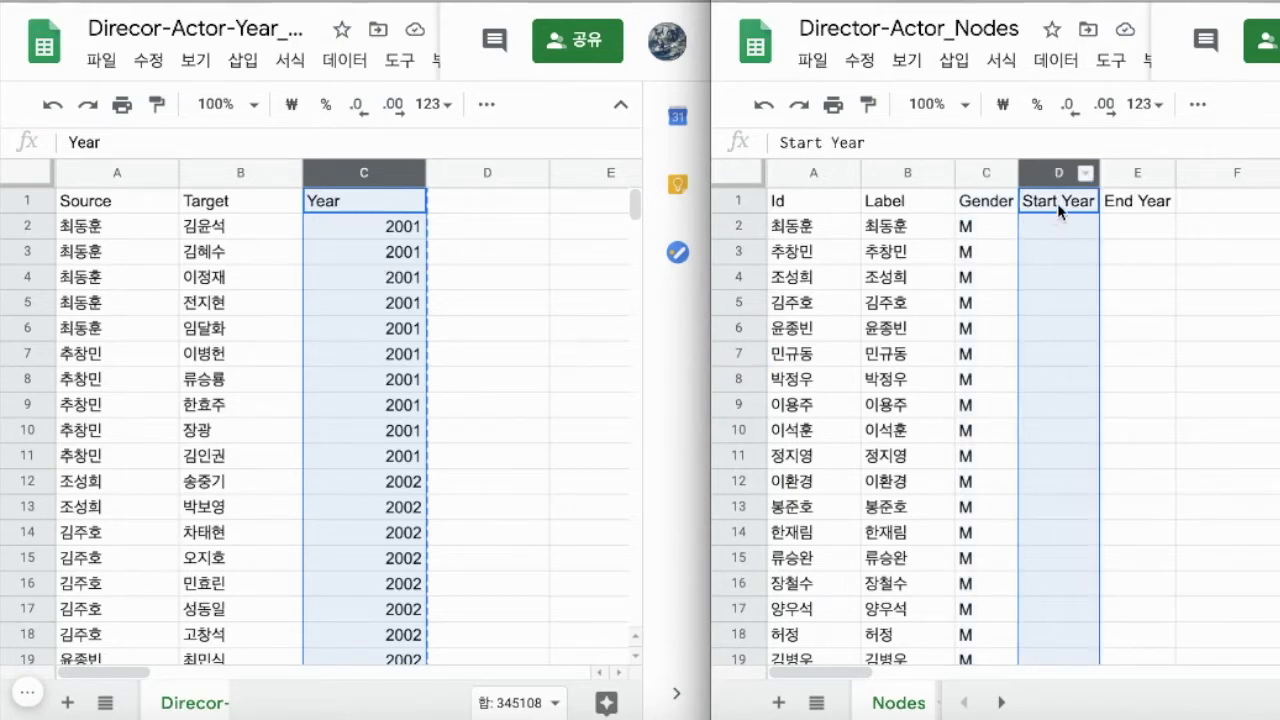
left_click(1057, 203)
left_click_drag(1057, 203, 1167, 206)
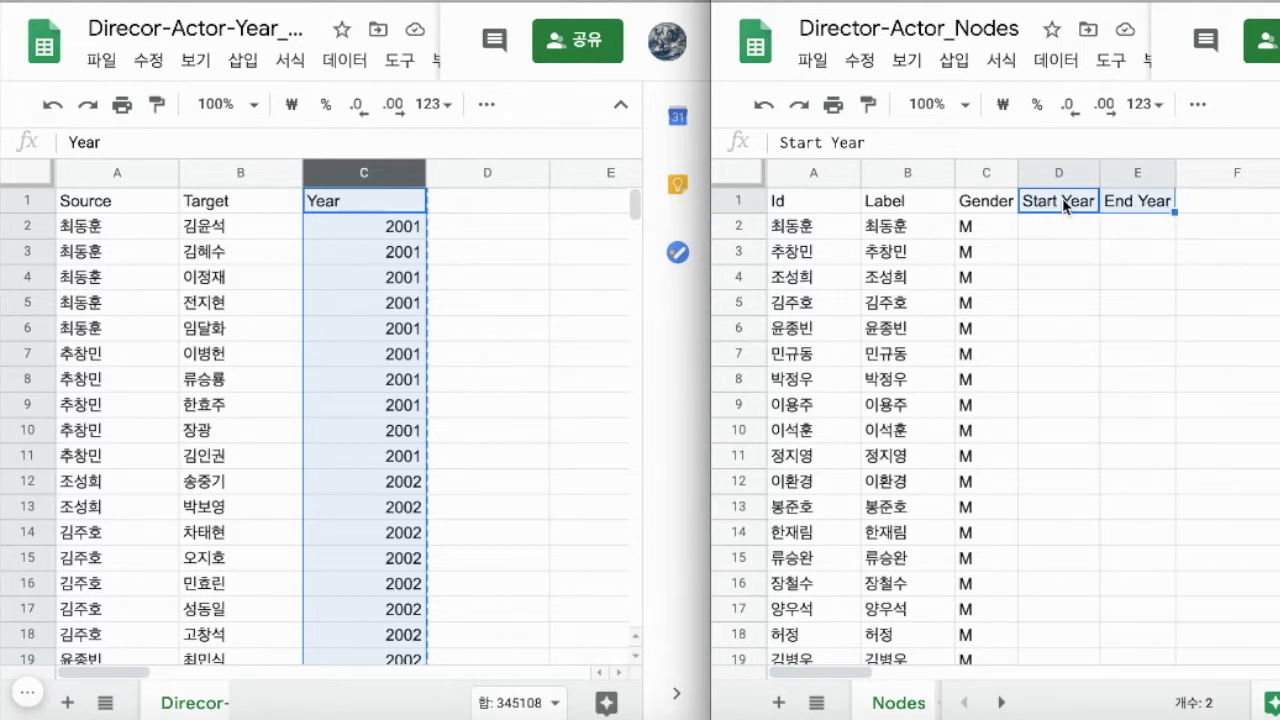
left_click(1055, 172)
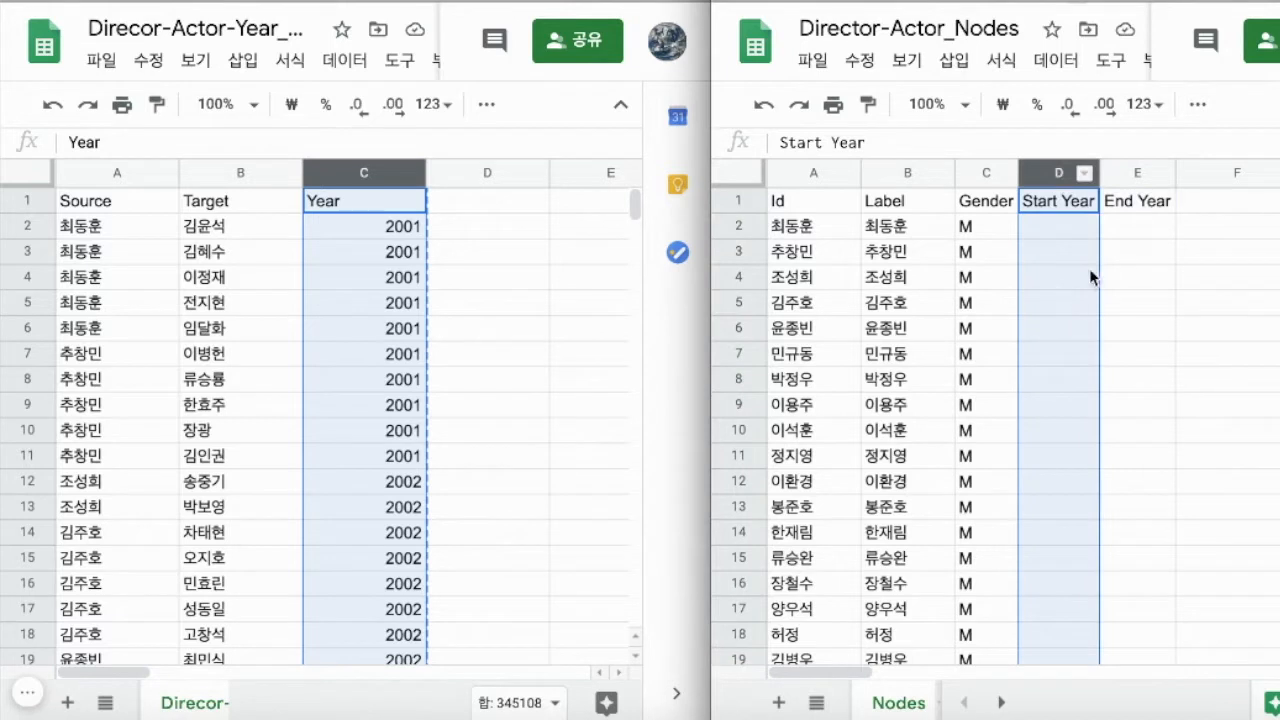
left_click(1143, 175)
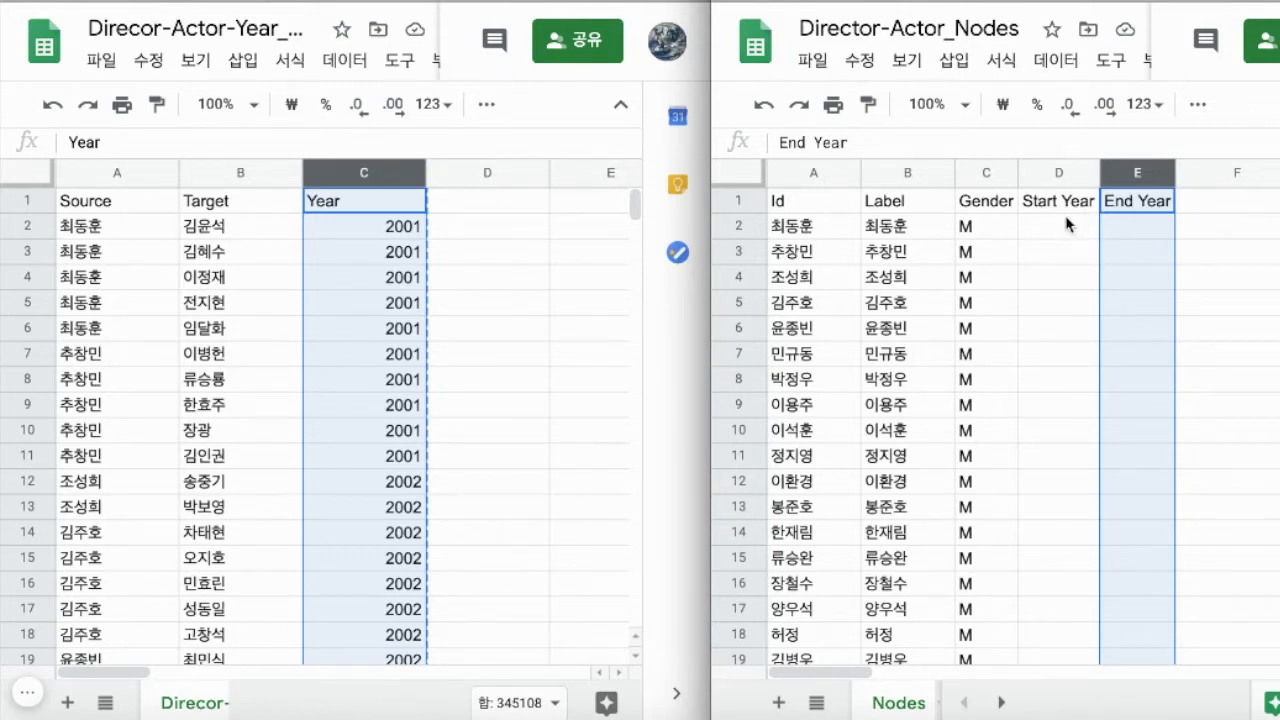
left_click(818, 236)
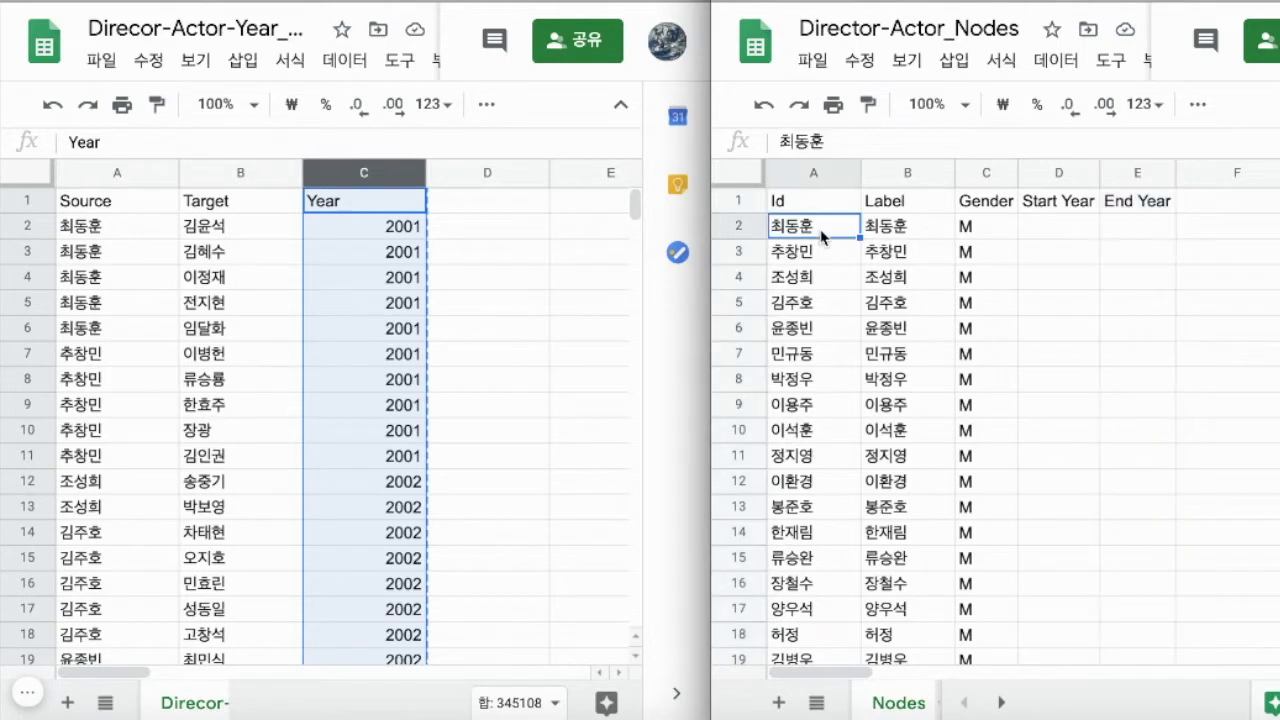
left_click(1066, 228)
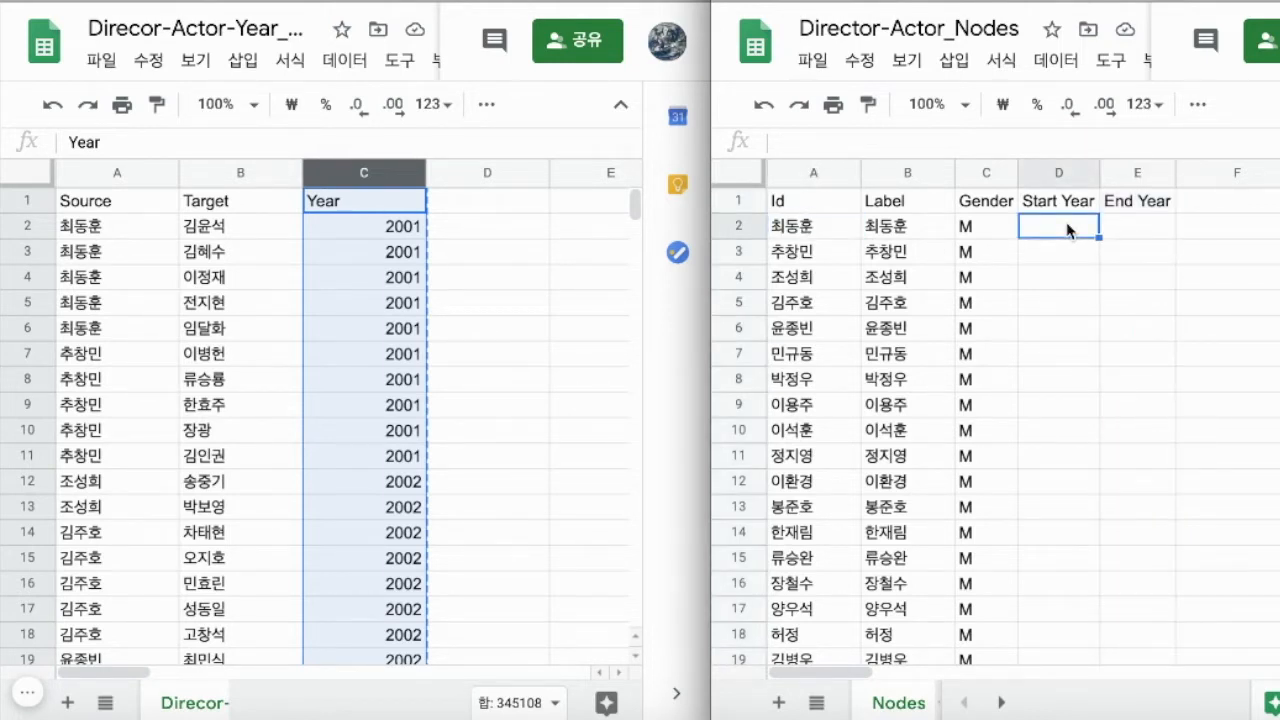
left_click(1138, 232)
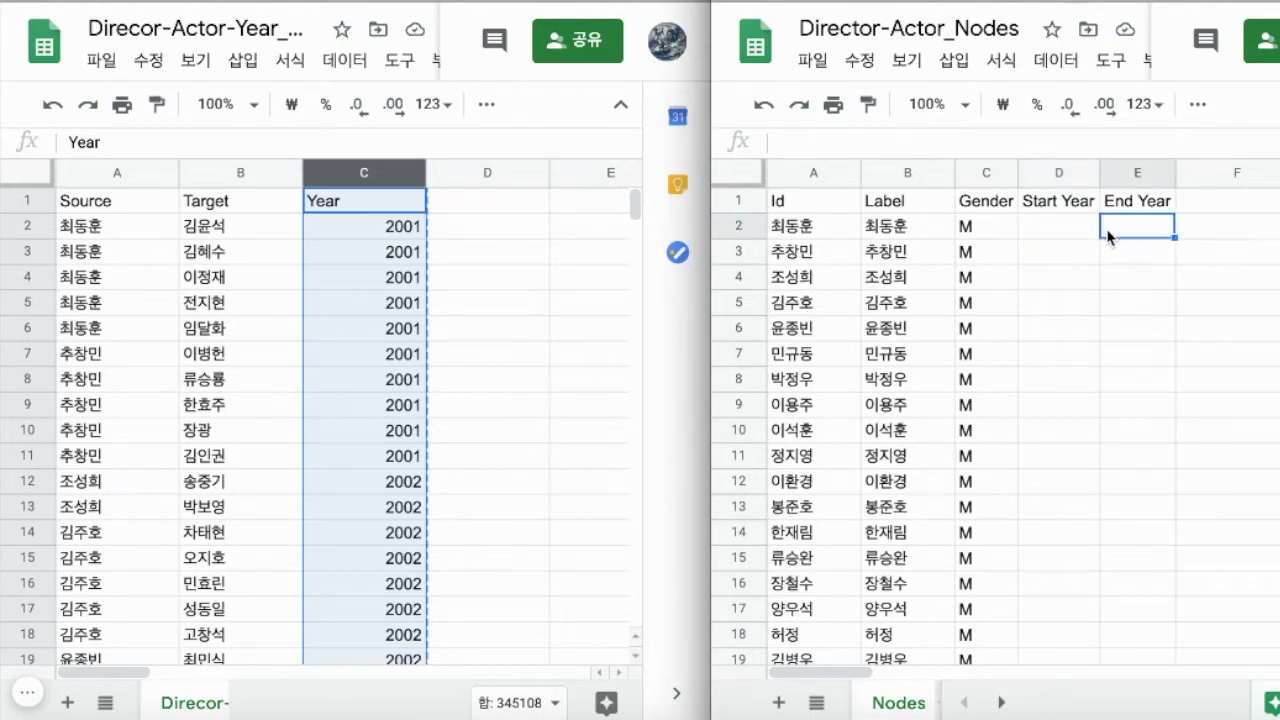
left_click_drag(1036, 204, 1146, 202)
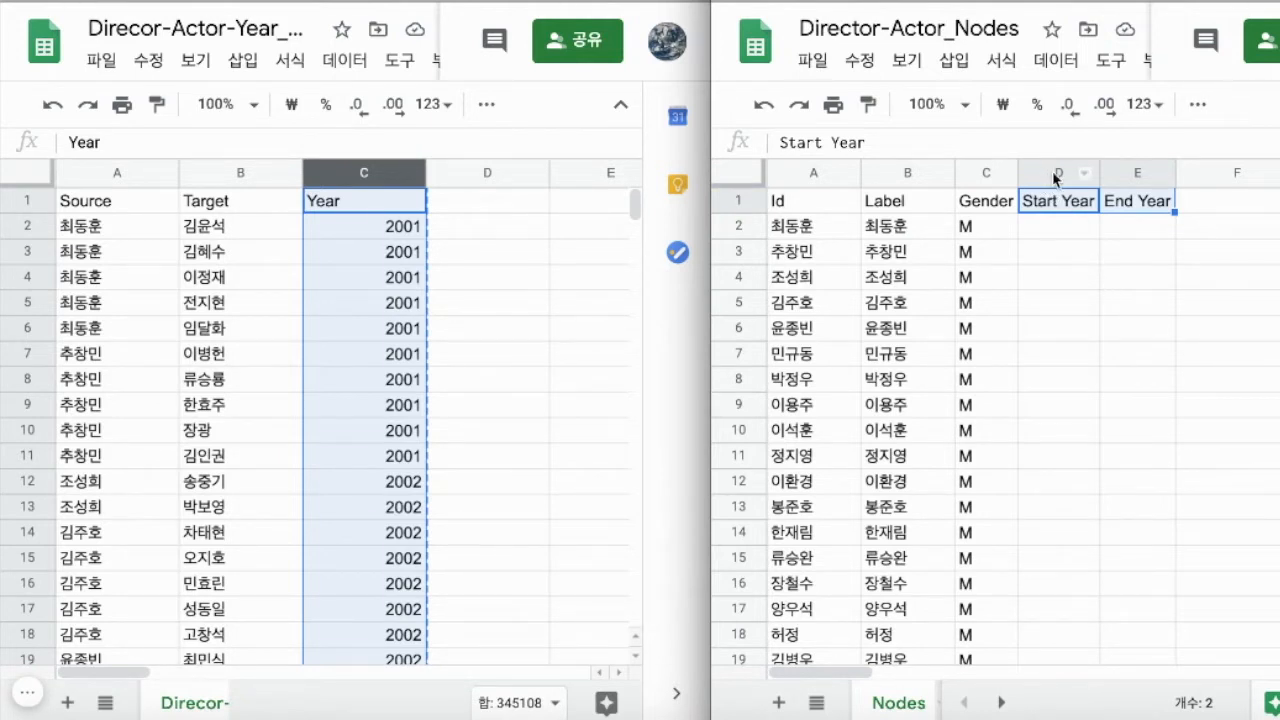
left_click(1078, 204)
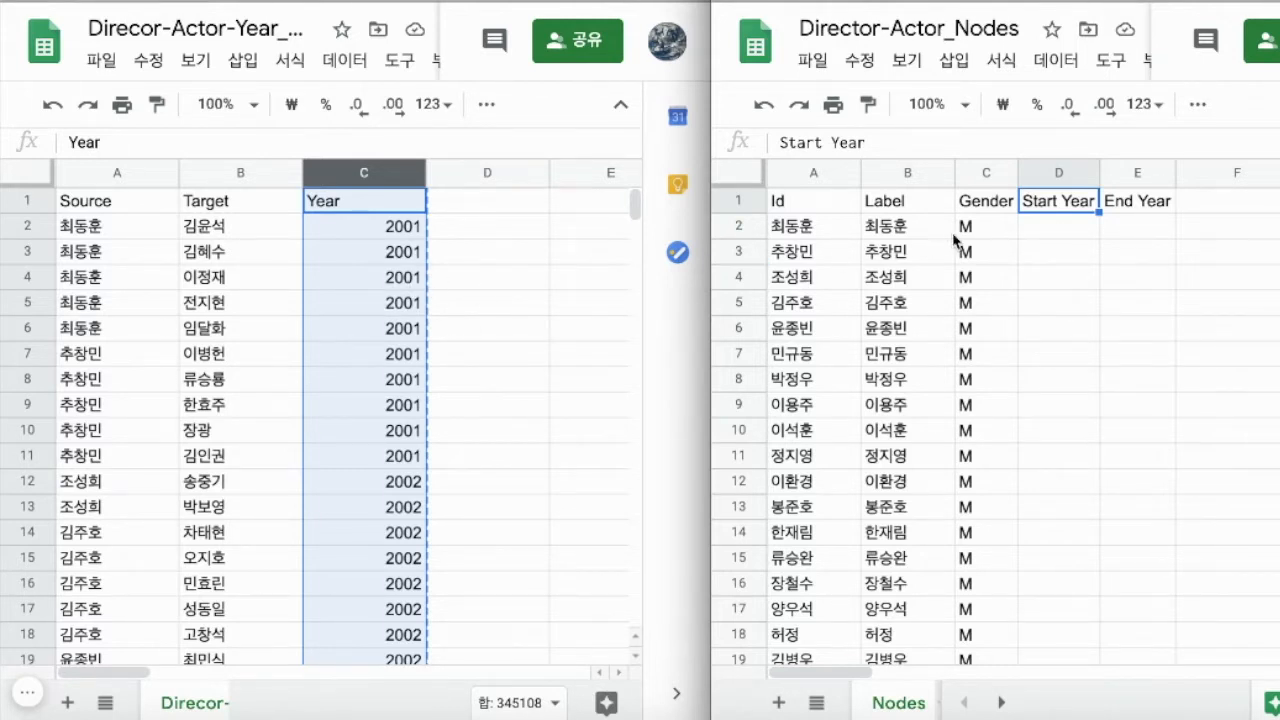
Step: Inspect the first director's rows in the director-actor-year sheet and look through the values of its Year column
left_click(77, 237)
key("shift+space")
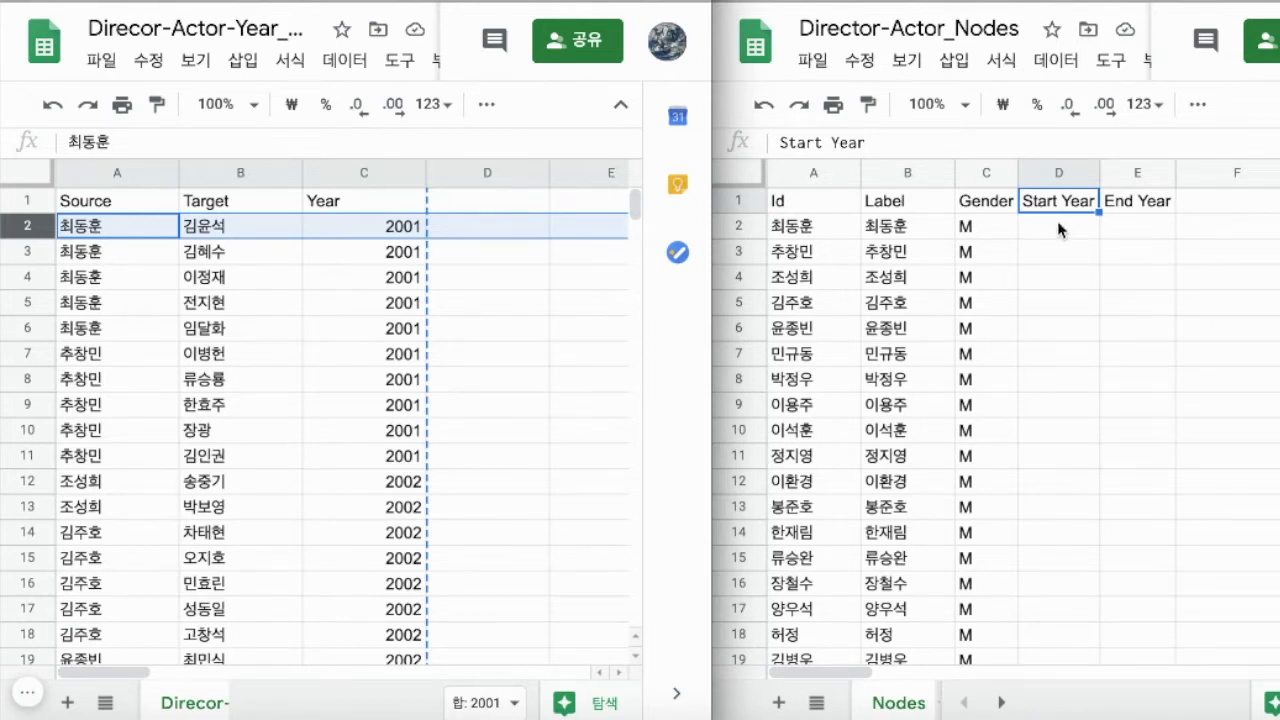
left_click(85, 228)
left_click_drag(85, 228, 101, 342)
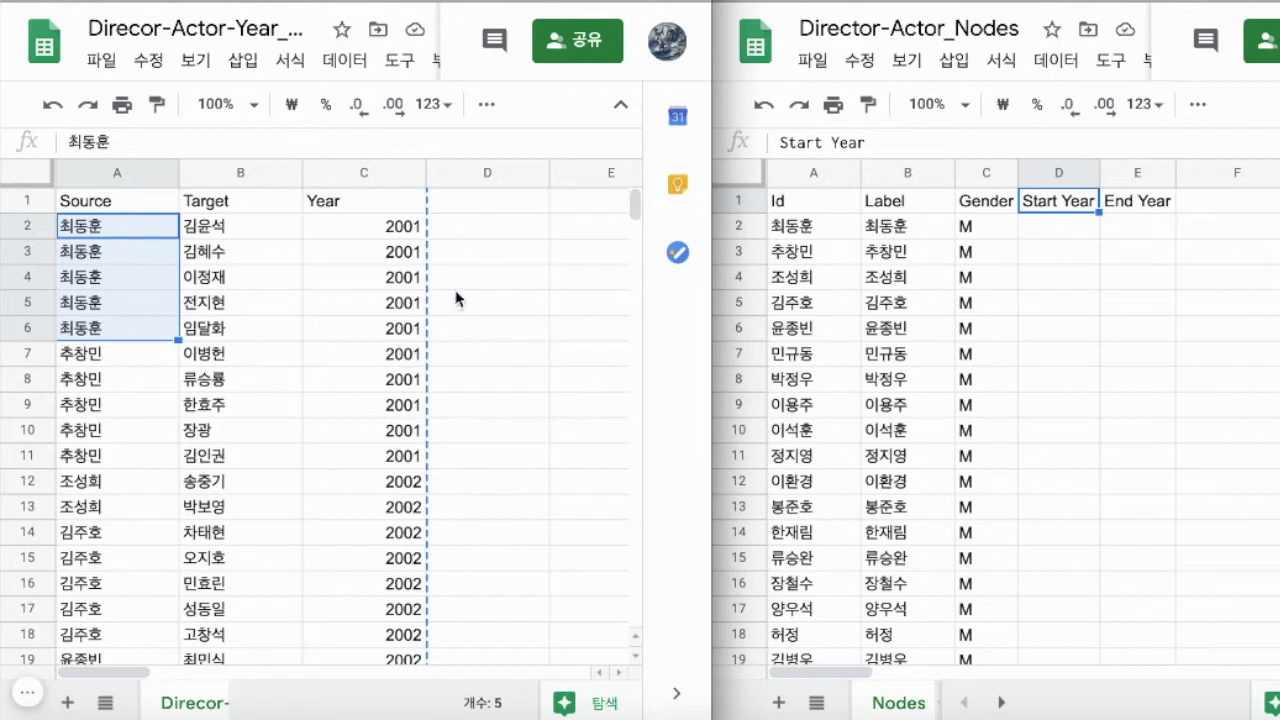
left_click(408, 233)
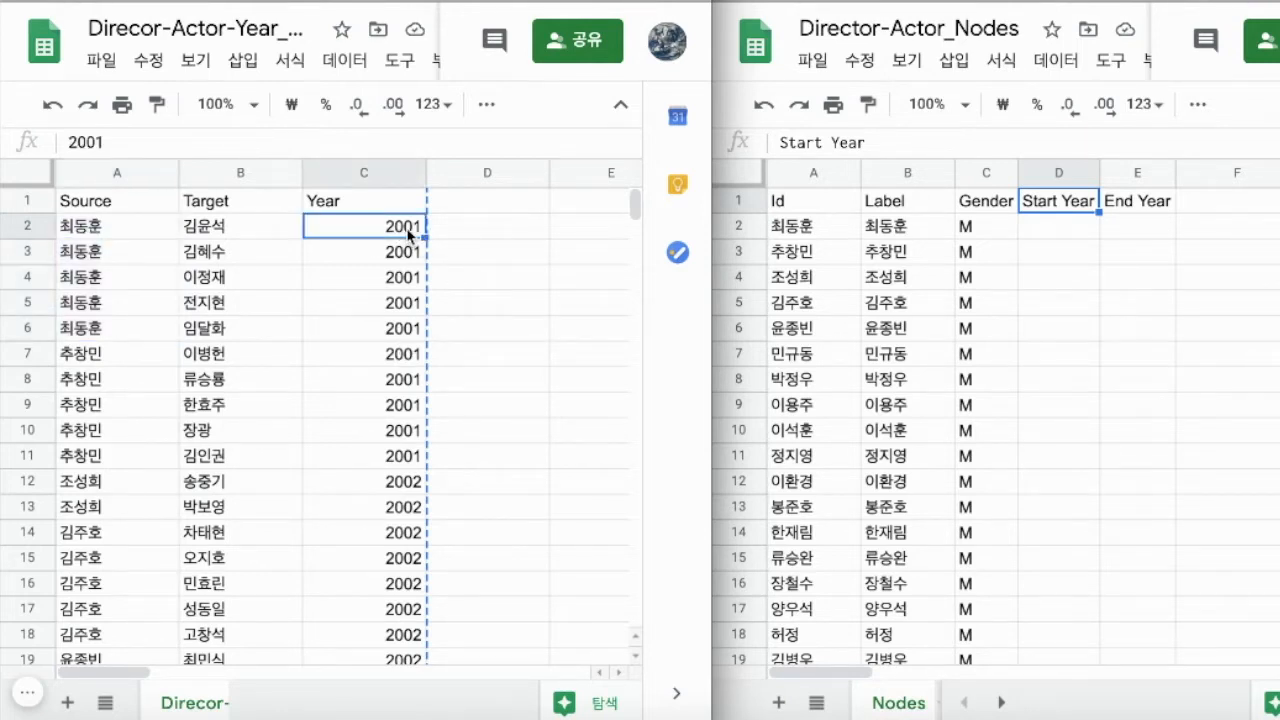
left_click(357, 178)
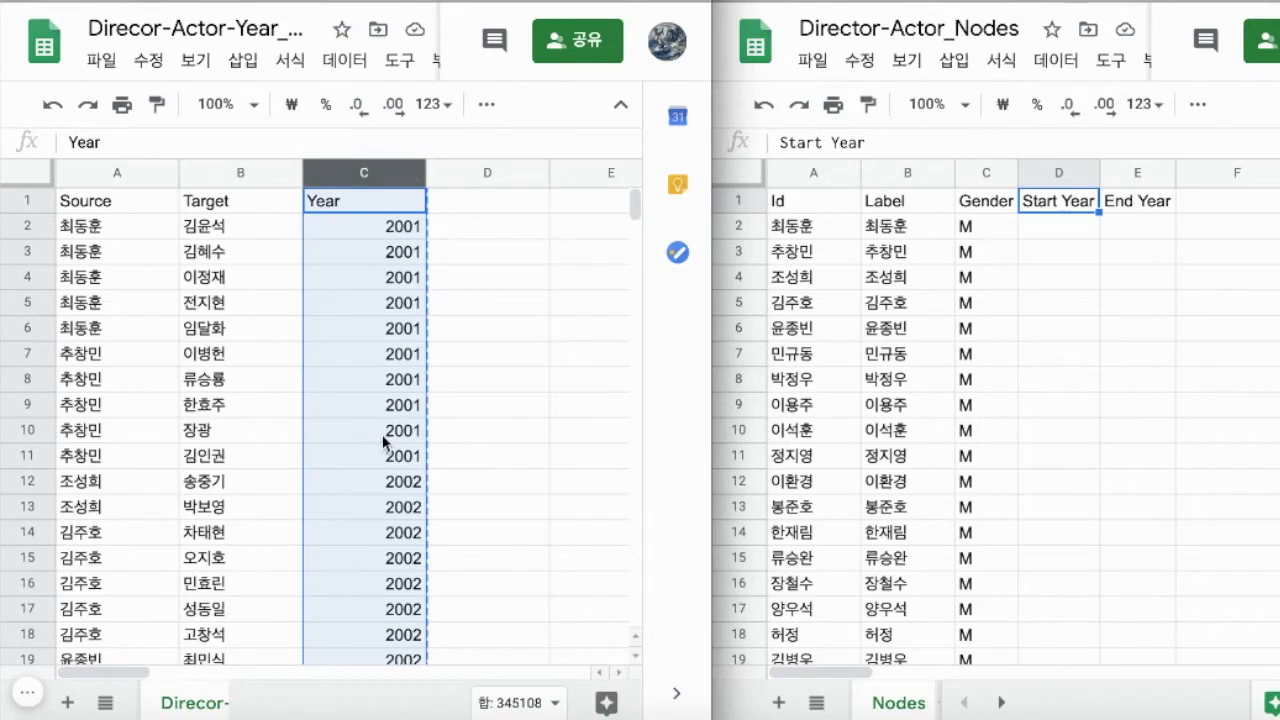
scroll(383, 441, "down", 8)
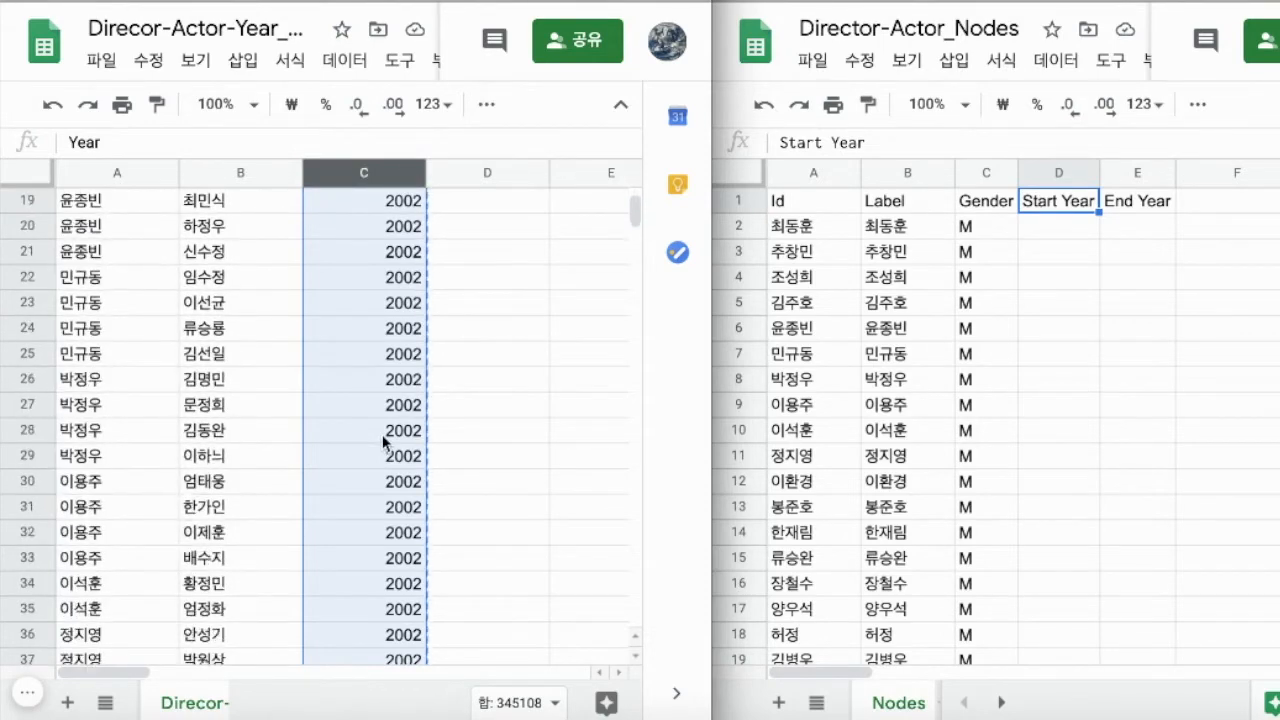
scroll(383, 441, "down", 12)
scroll(382, 434, "up", 8)
scroll(382, 434, "up", 11)
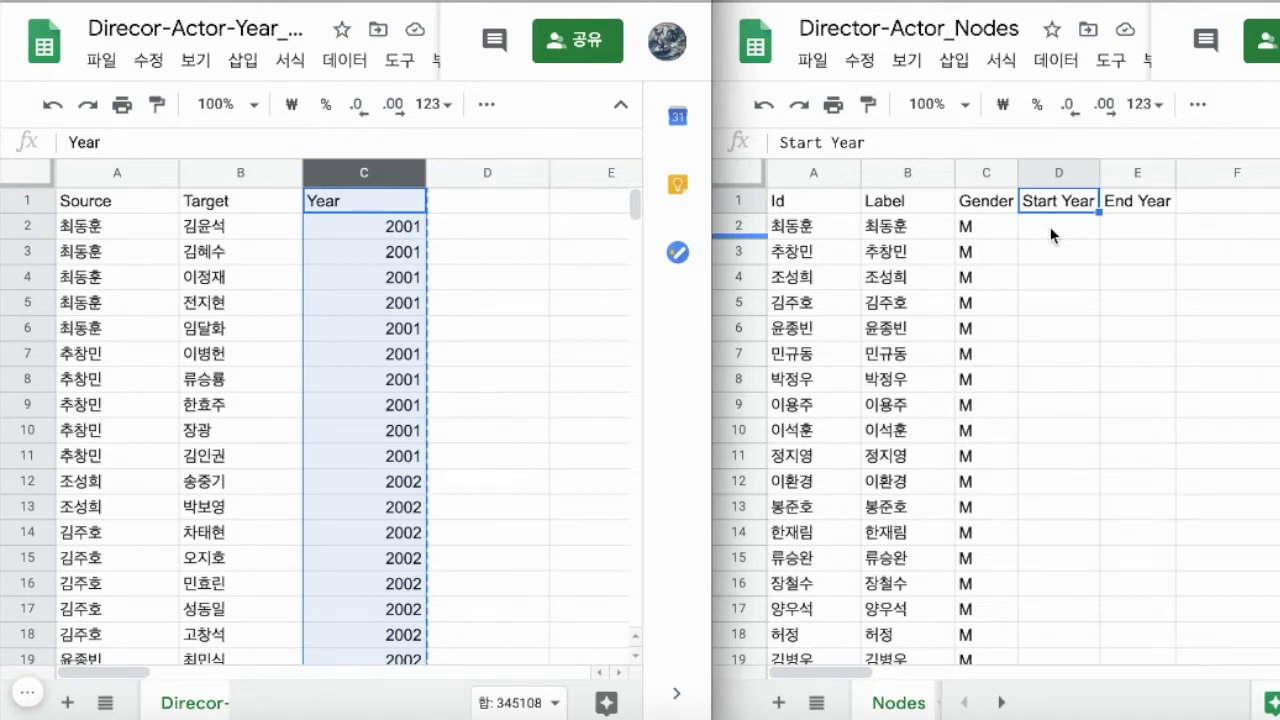
Step: Compare the first director's edge rows 2 to 6 and their years with that person's Start Year cell in the Nodes sheet
left_click(394, 226)
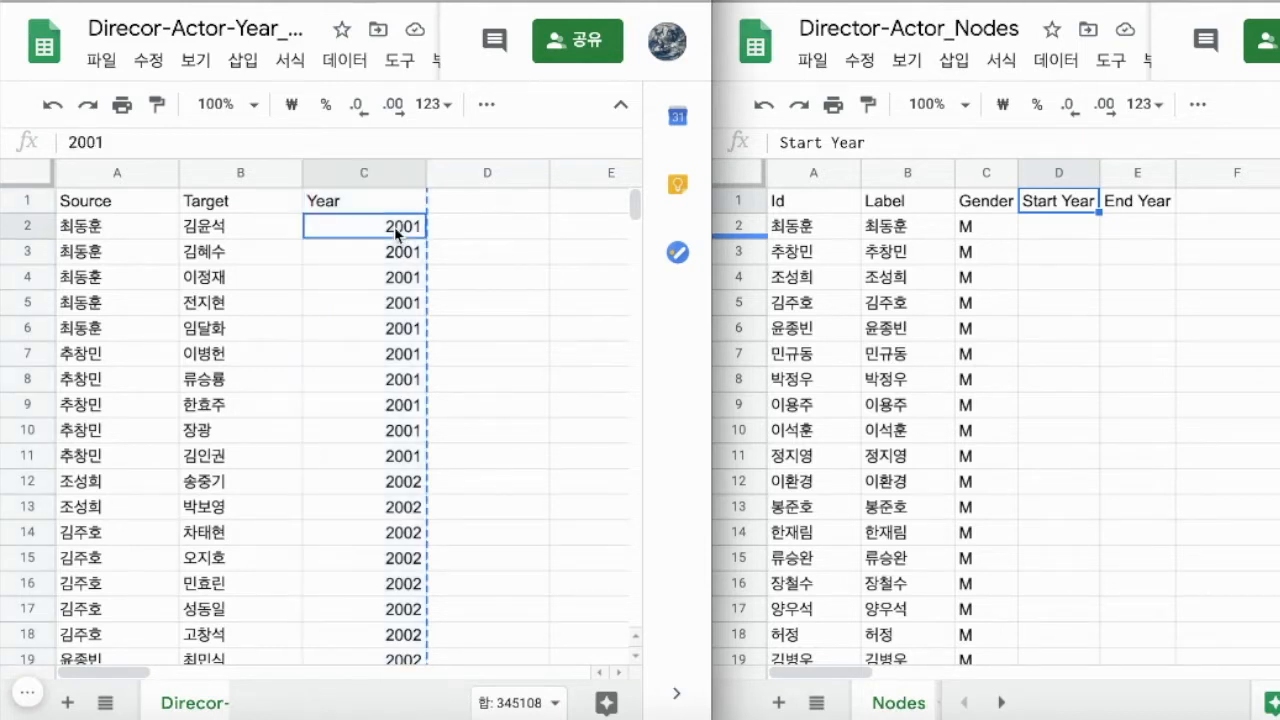
left_click(90, 233)
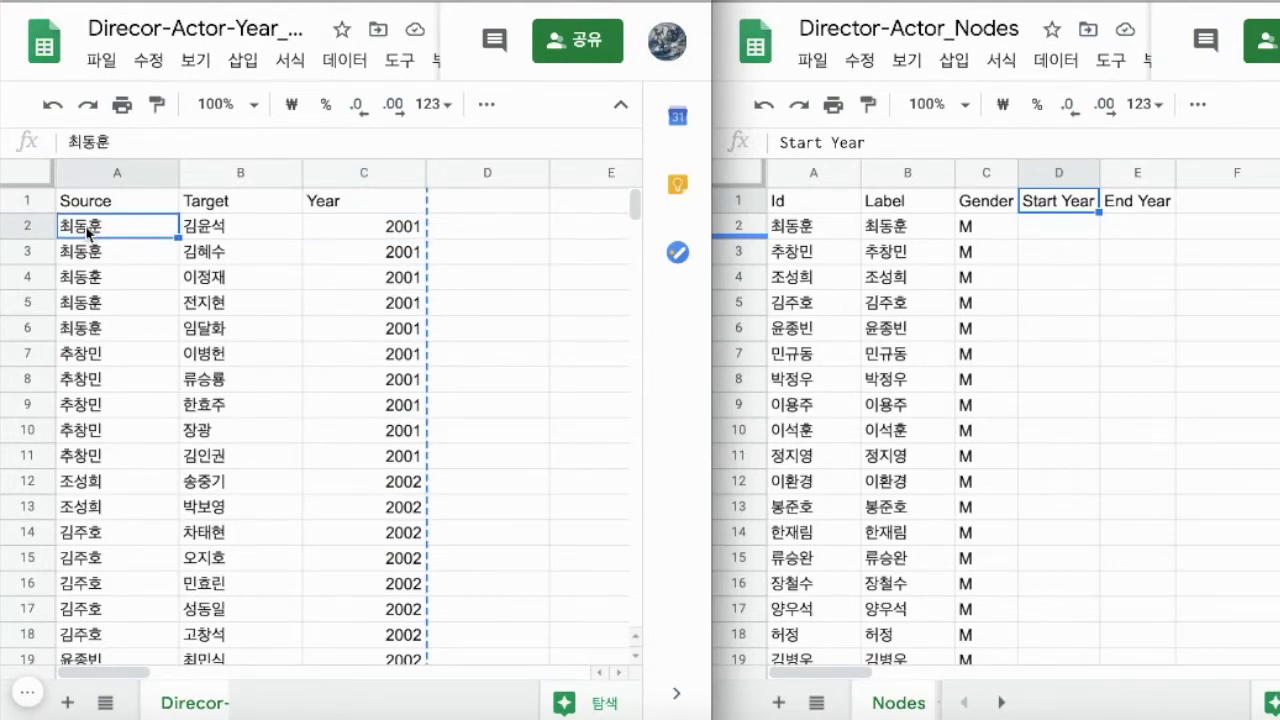
left_click_drag(87, 233, 412, 340)
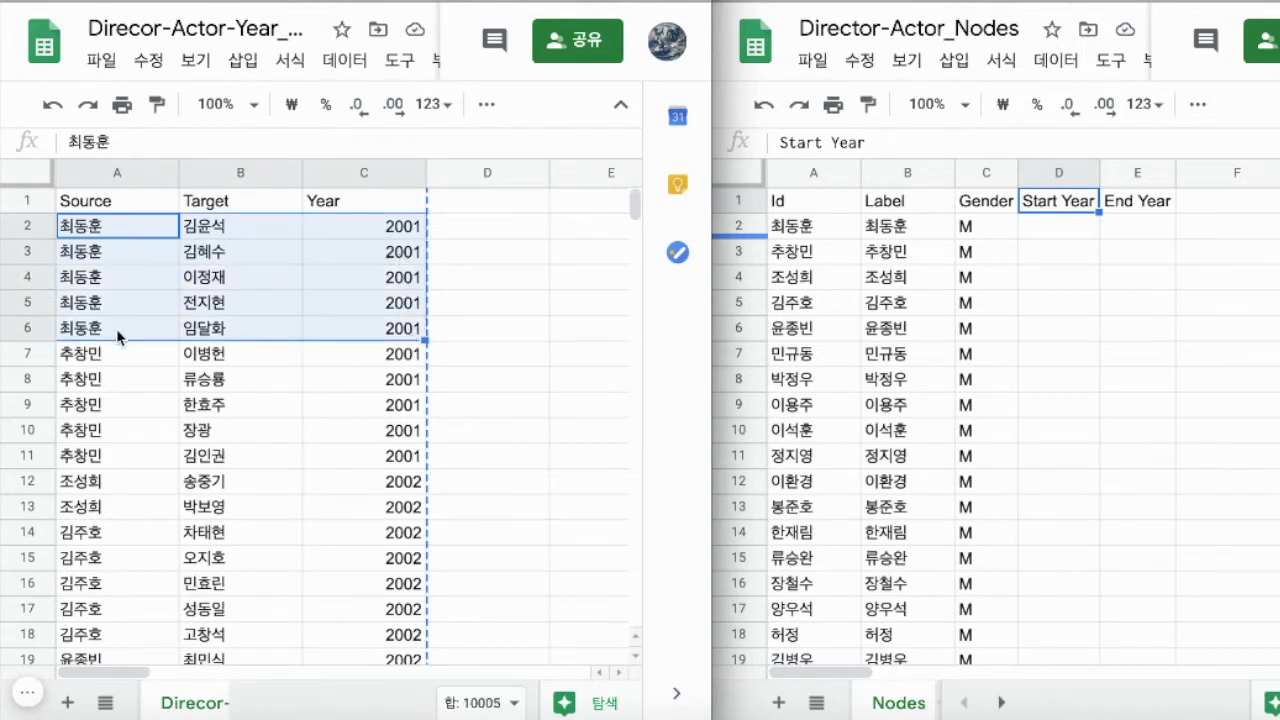
left_click(399, 236)
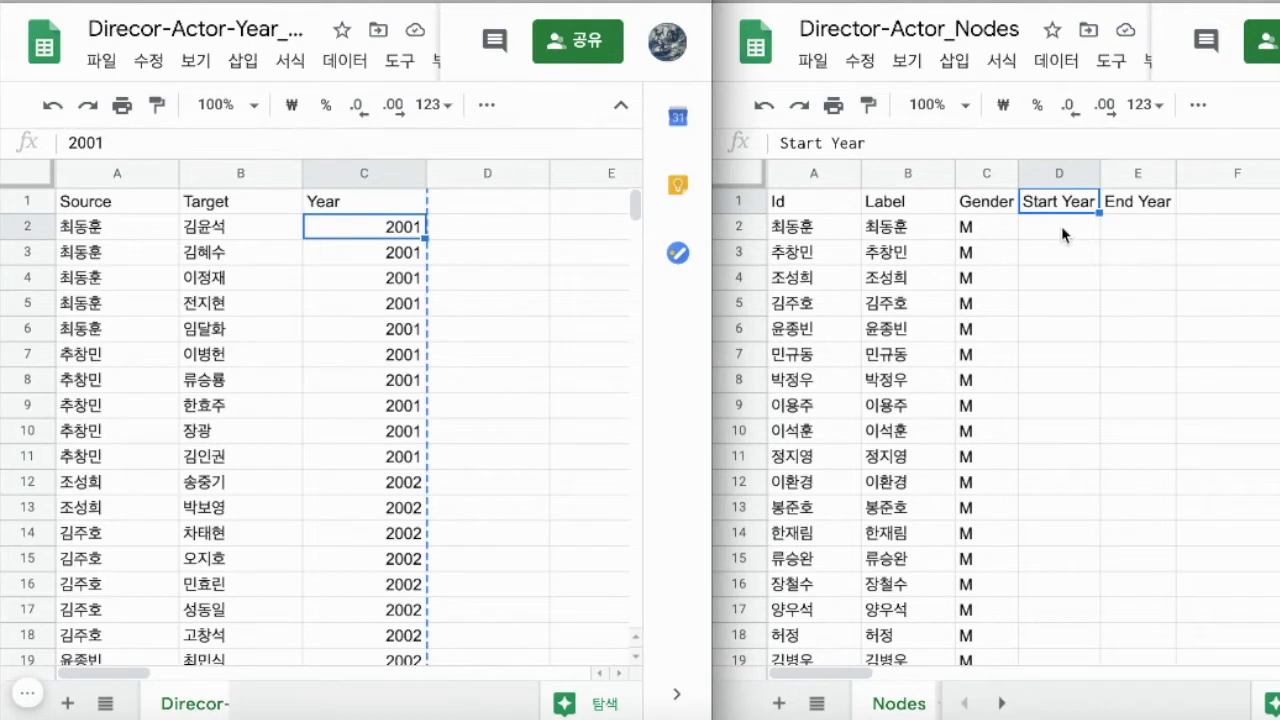
left_click(896, 232)
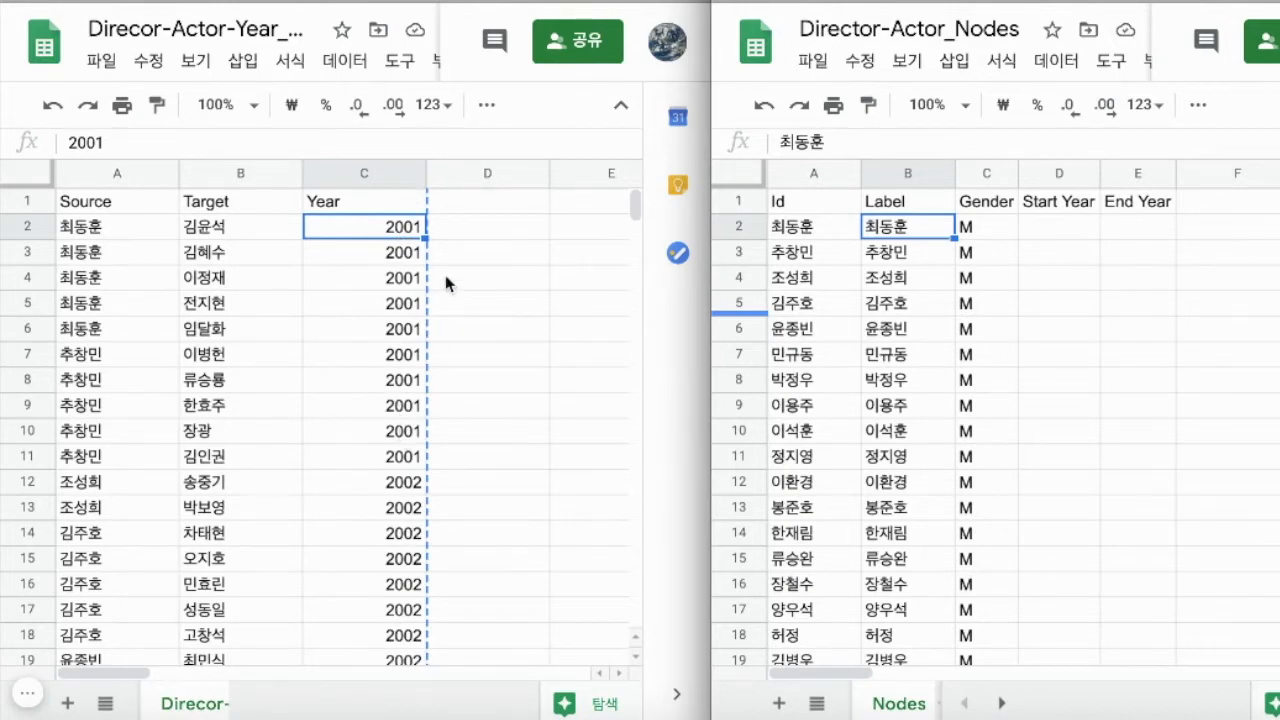
left_click(130, 232)
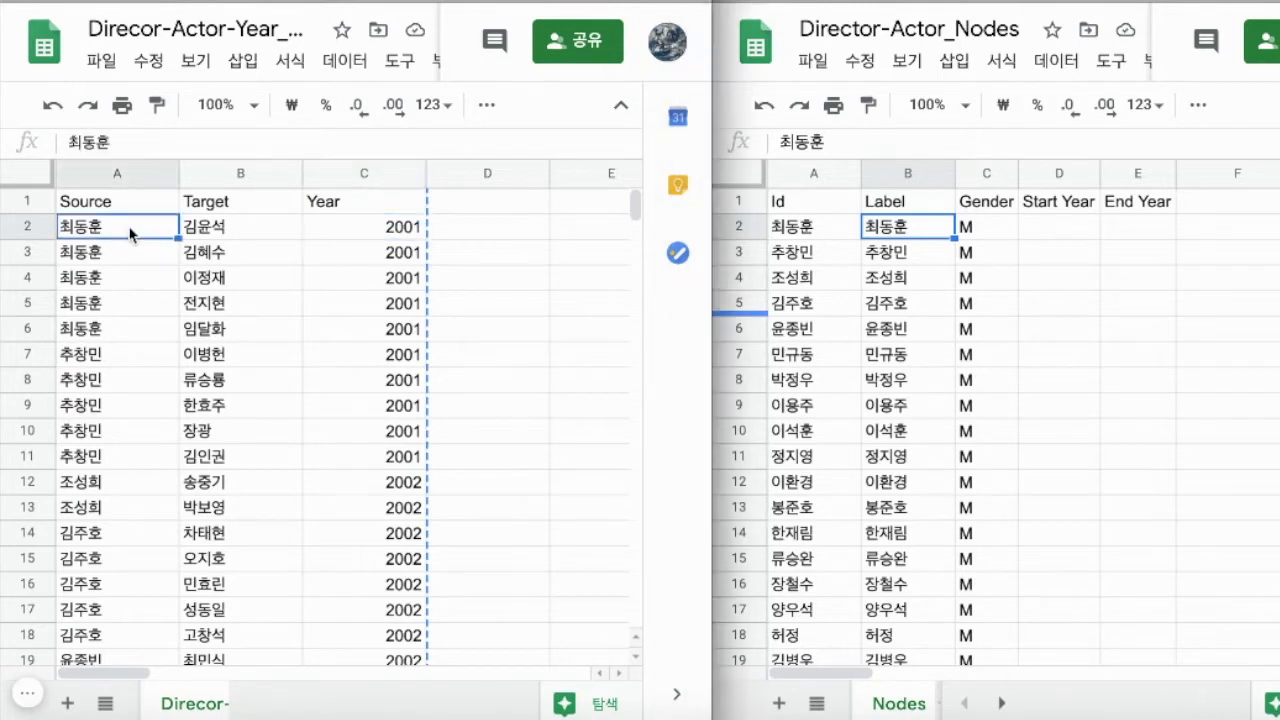
left_click(381, 238)
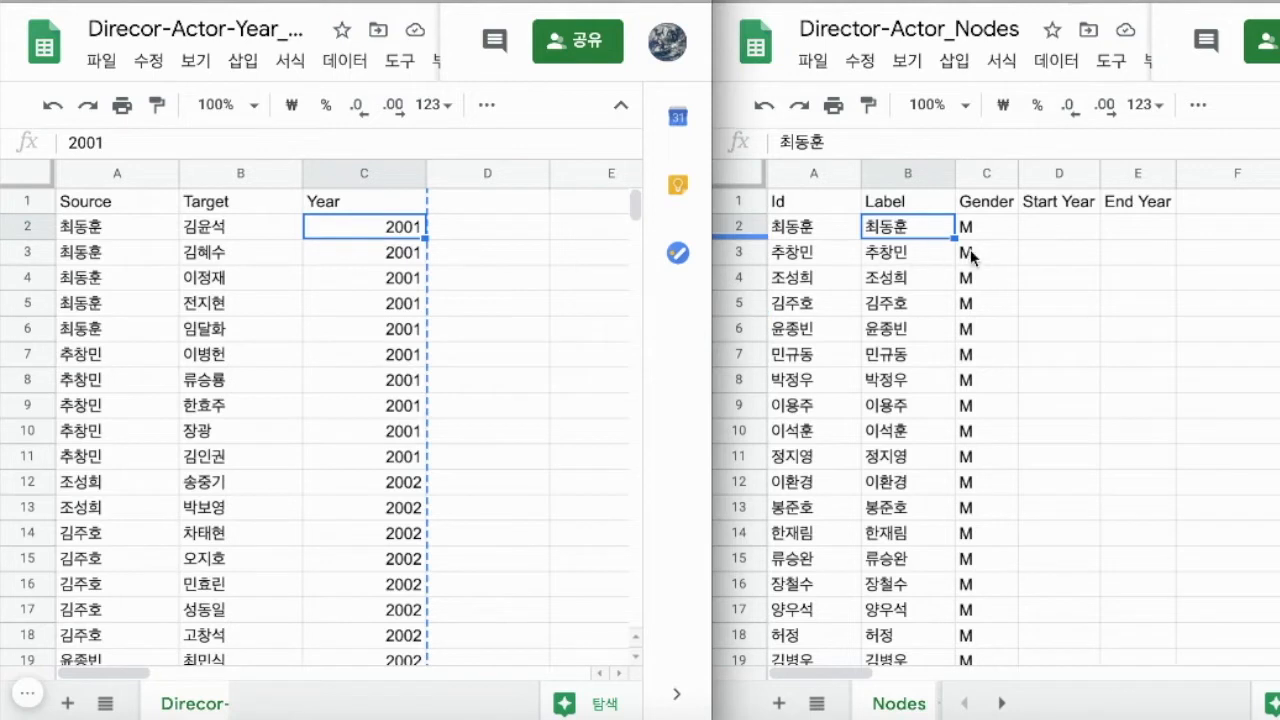
left_click(1055, 238)
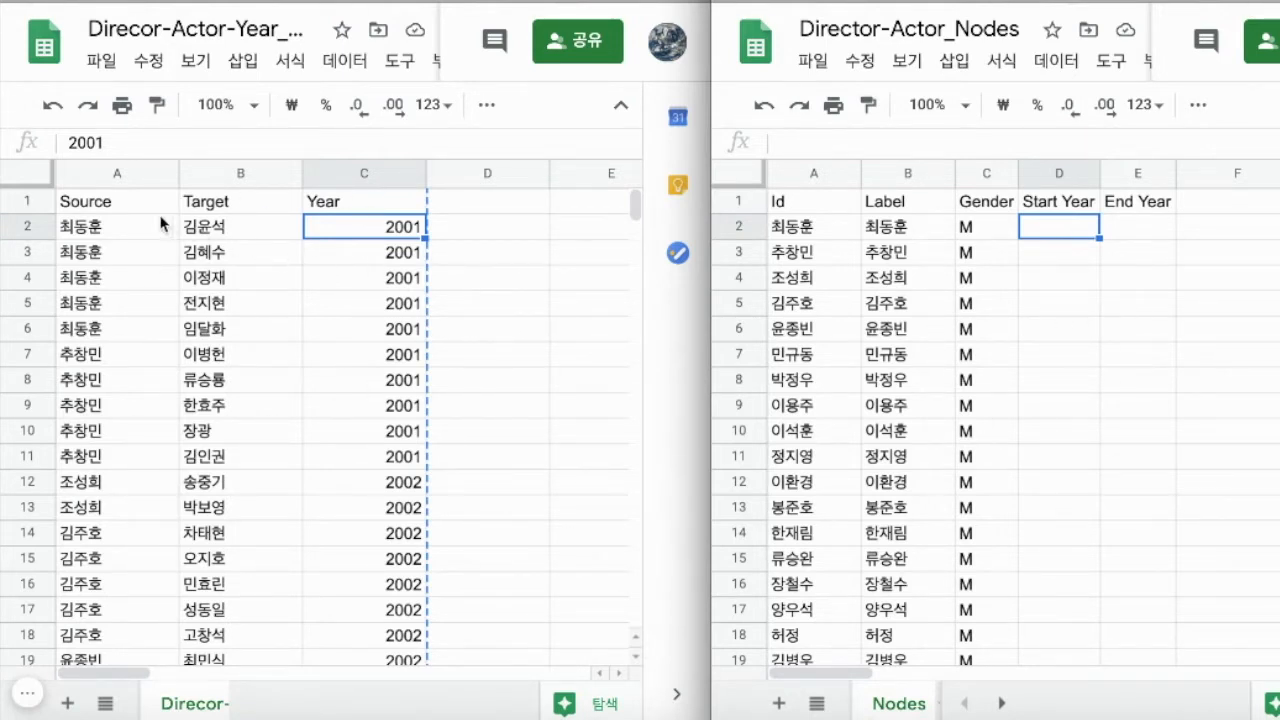
Step: Check the Source, Target and Year columns against the Edges_Year sheet in Director-Actor_Nodes, and return to the Nodes sheet
left_click(112, 176)
left_click(383, 184, "shift")
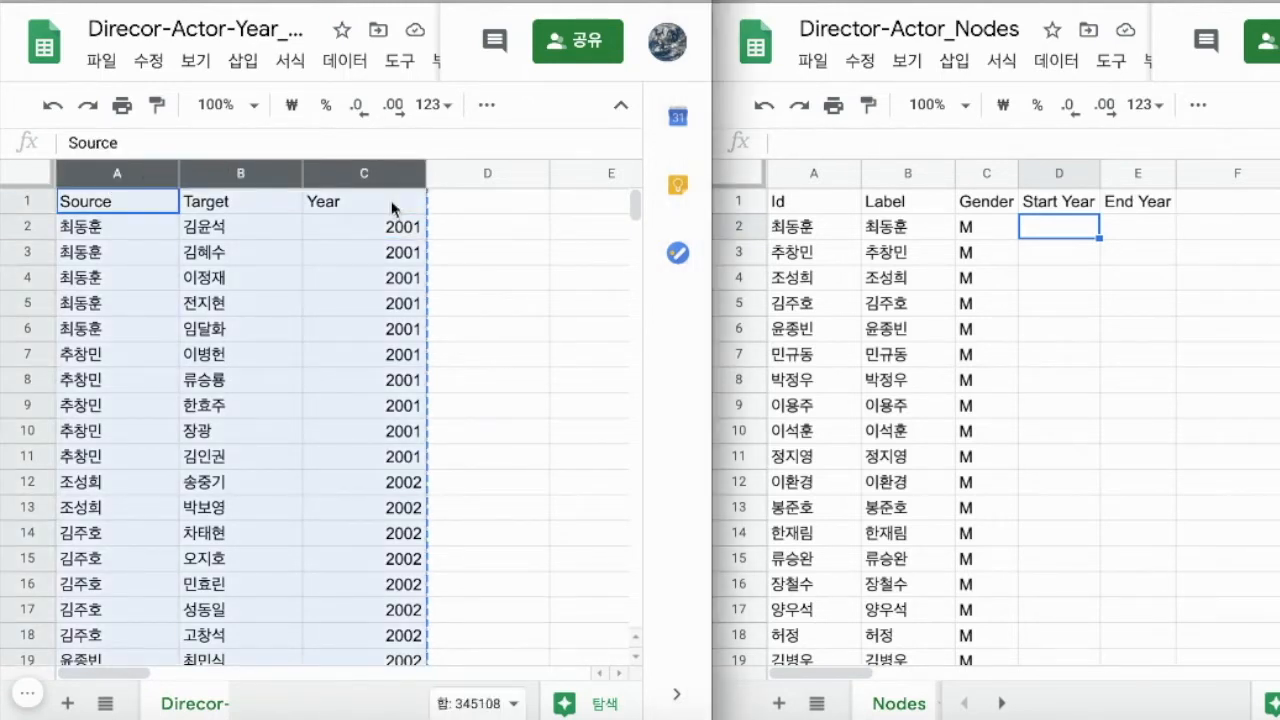
left_click(820, 3)
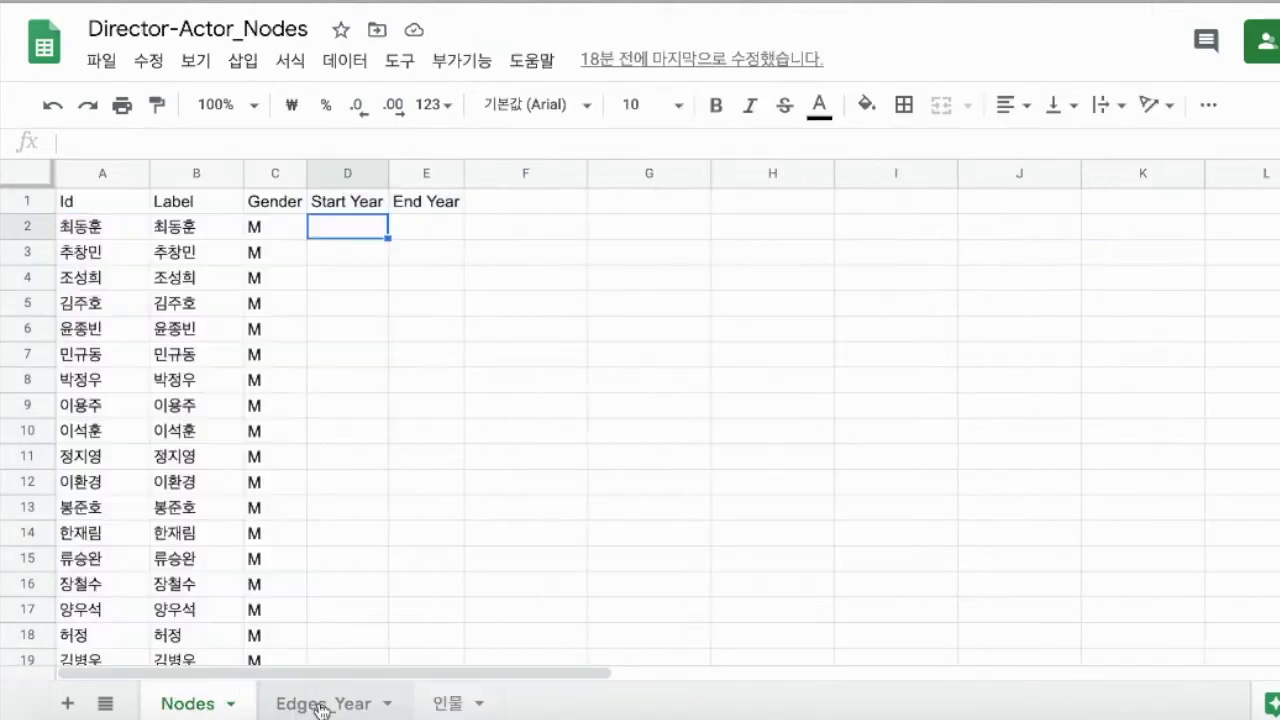
left_click(322, 704)
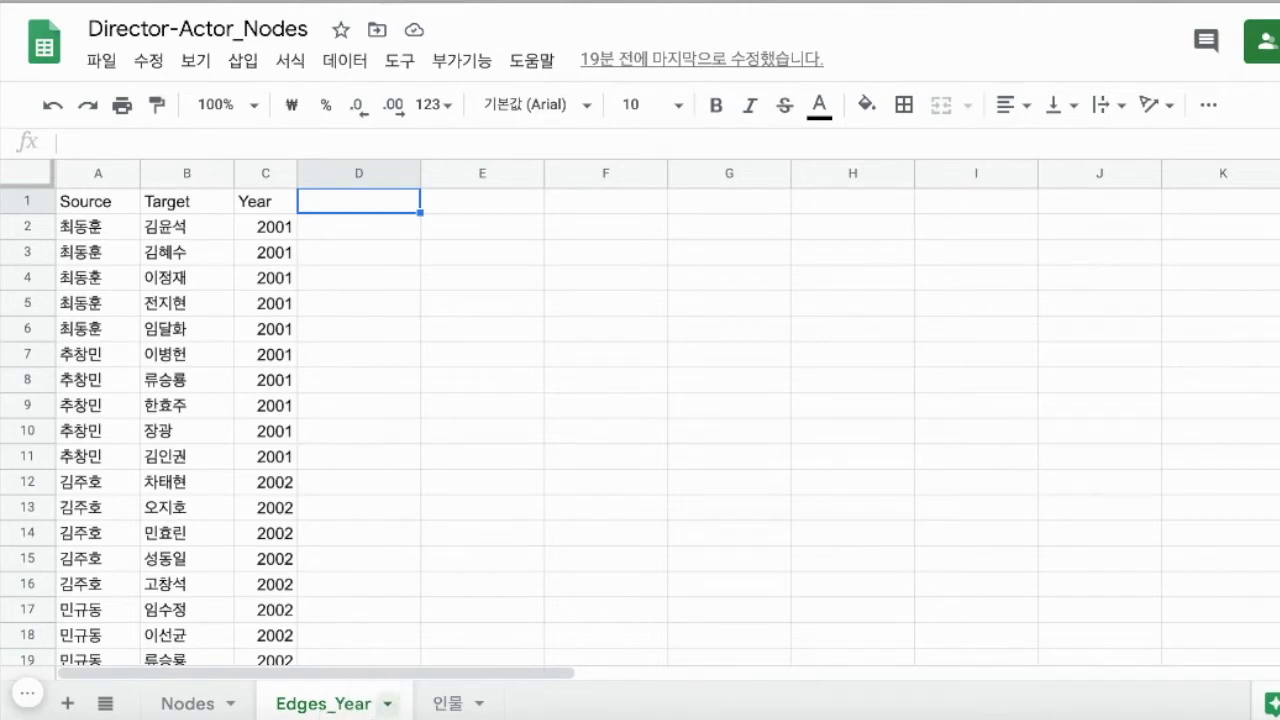
left_click(188, 704)
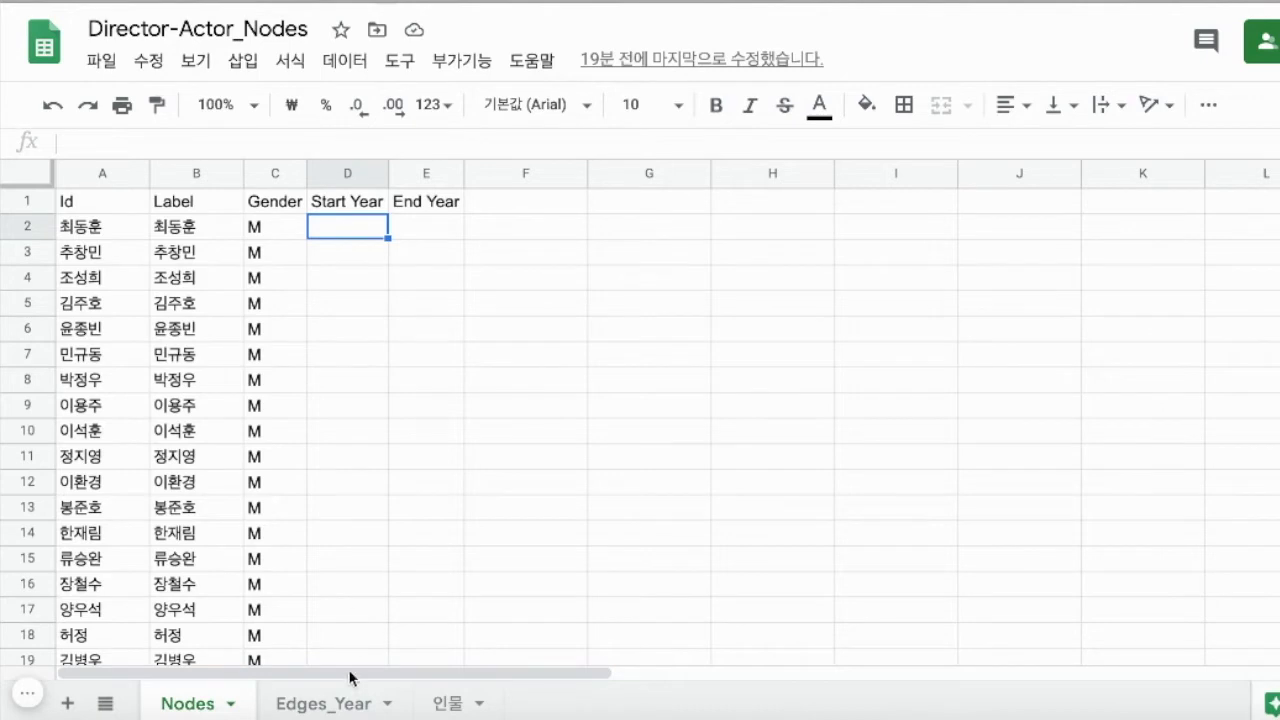
Step: Begin a VLOOKUP formula in Start Year cell D2 of the Nodes sheet, using the Label cell B2 as search key
left_click(305, 708)
type("=")
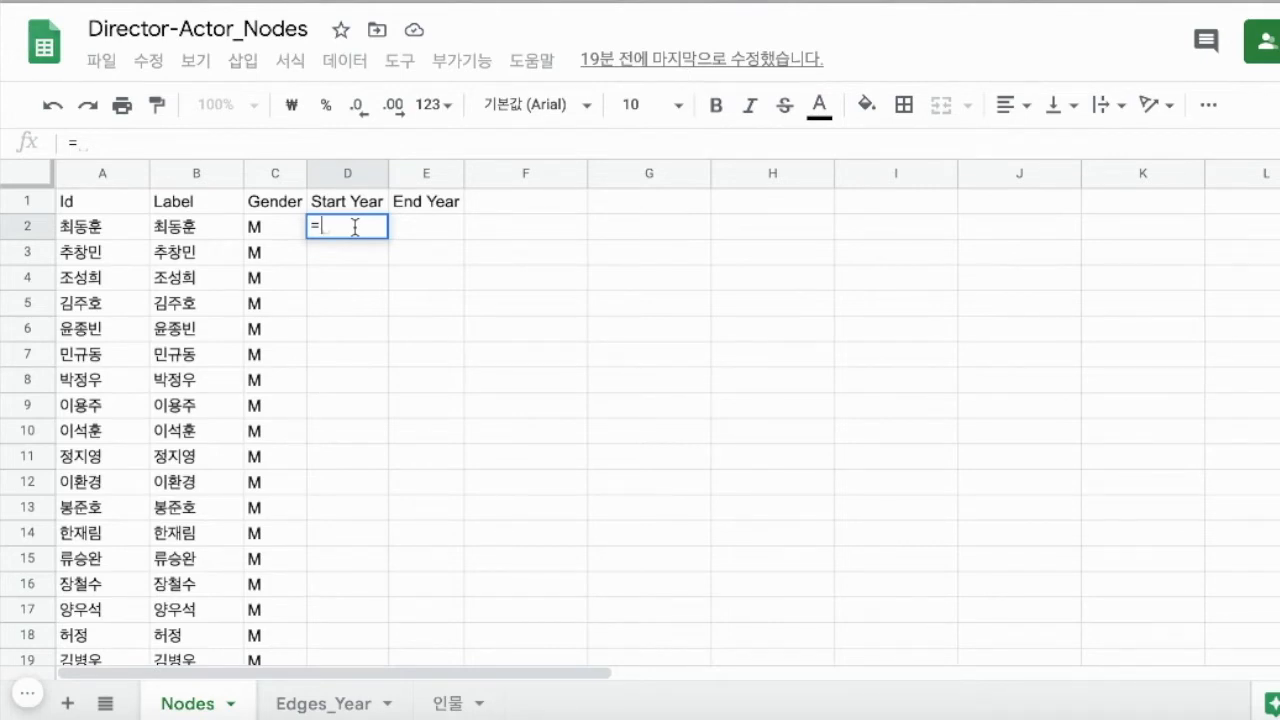
type("vl")
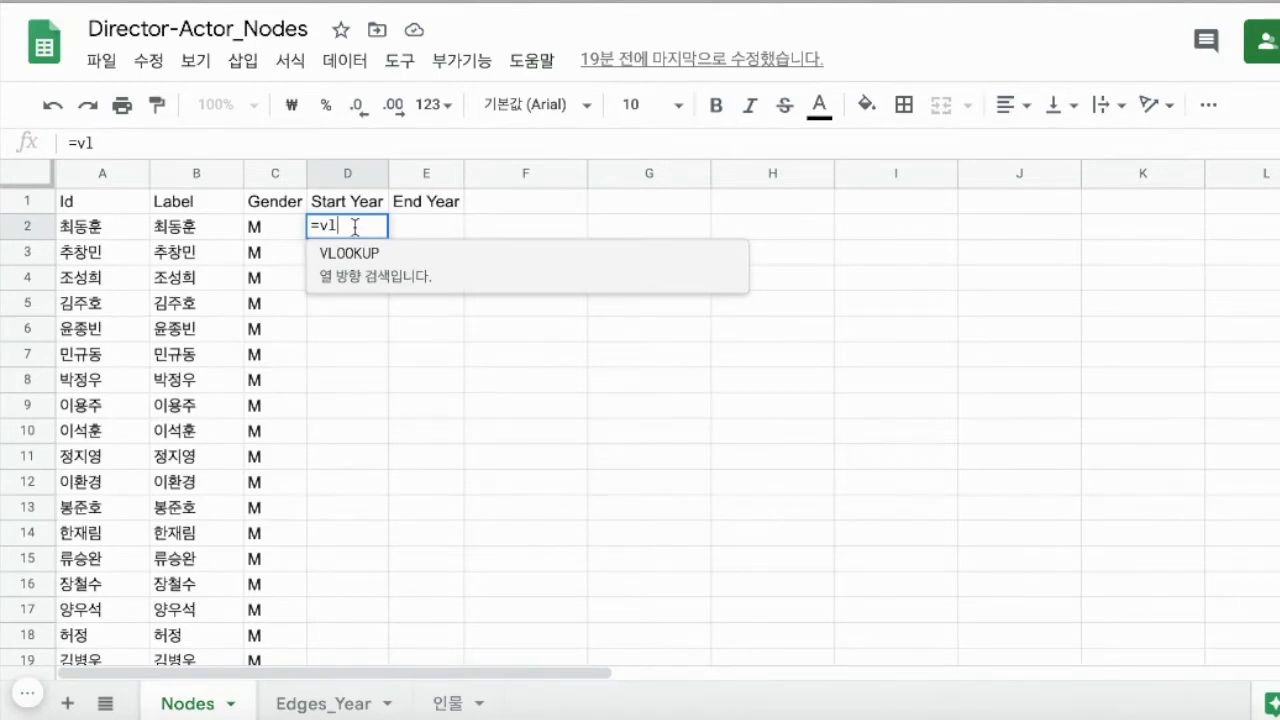
key("Tab")
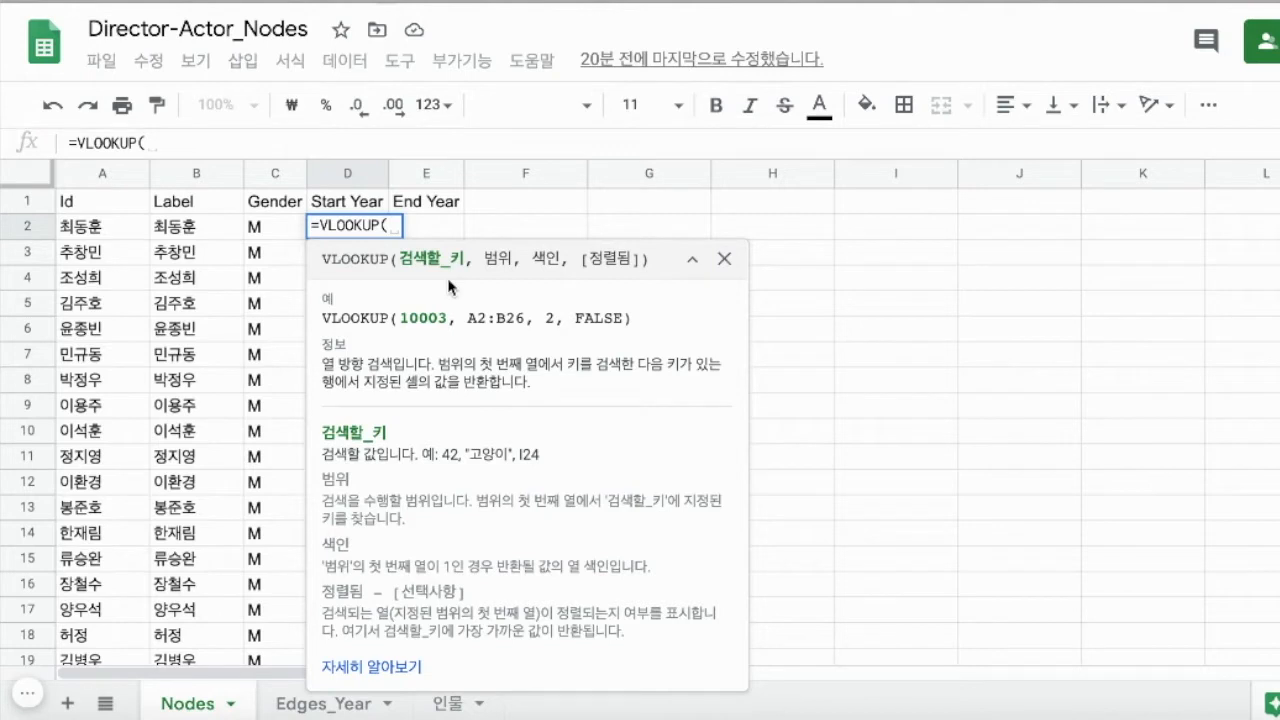
left_click(197, 234)
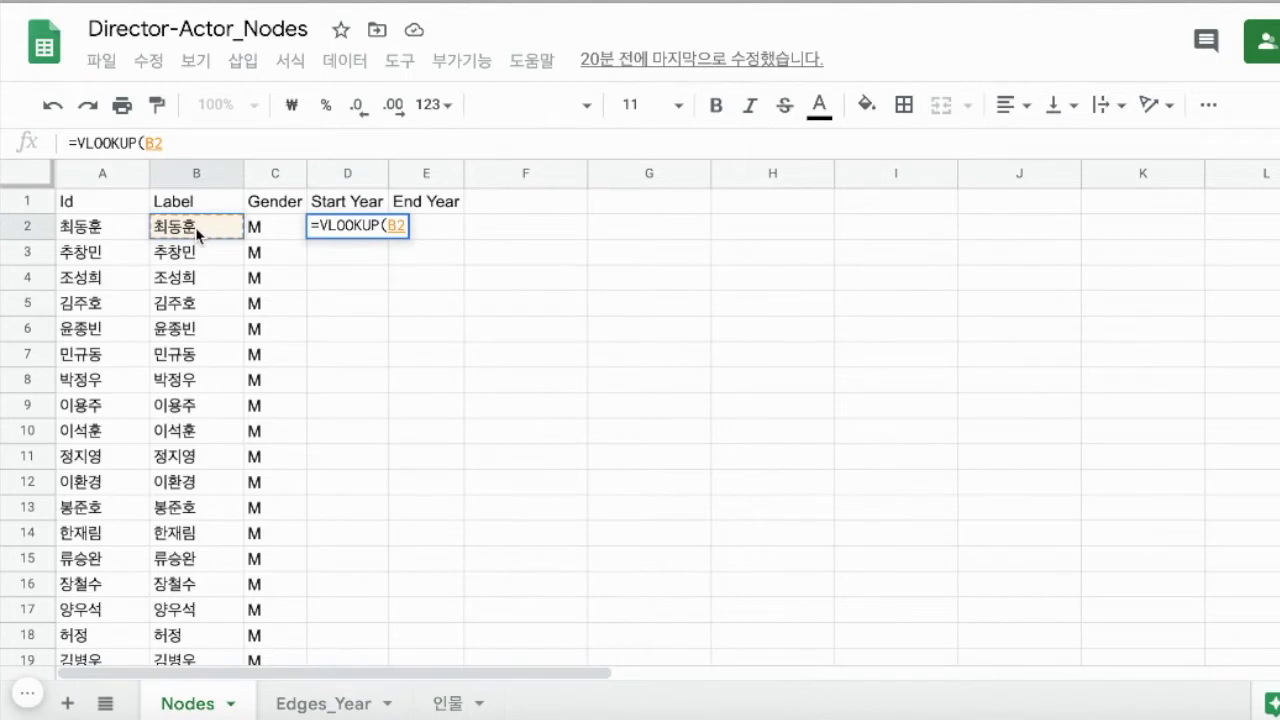
type(",")
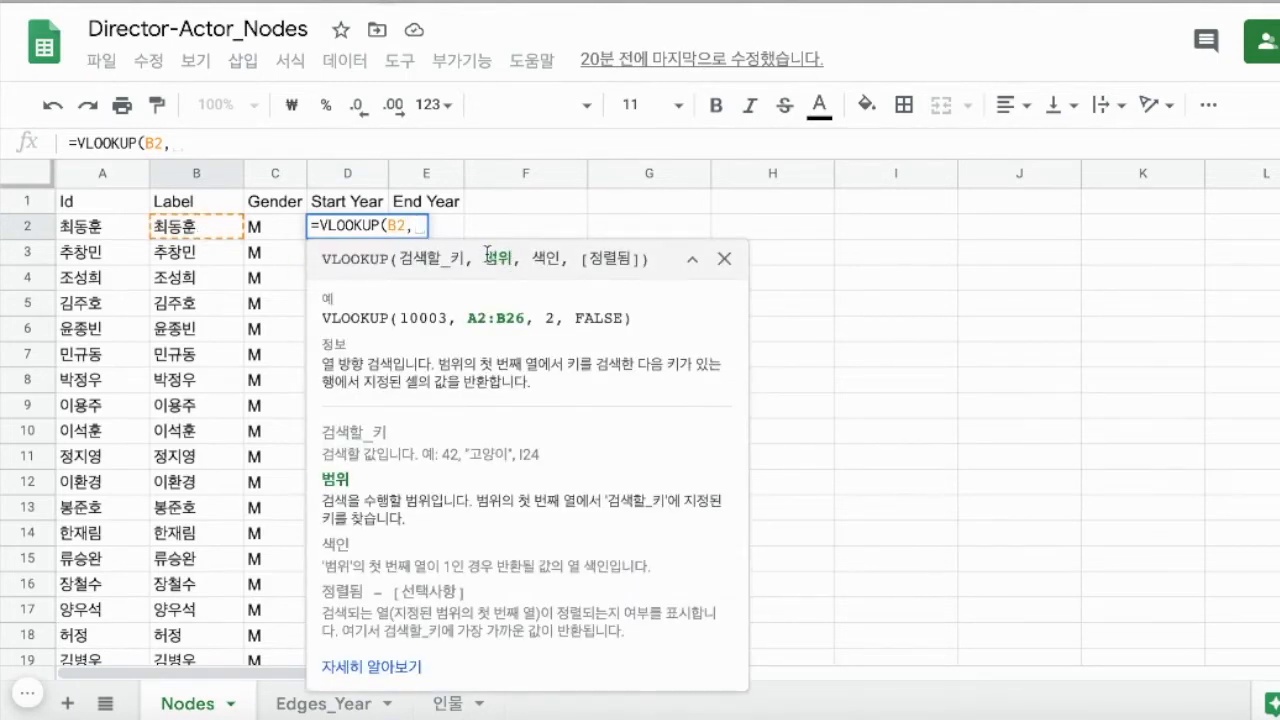
Step: Complete the D2 lookup with range Edges_Year!A:C, index 3 and match type 0, and fill it down the Start Year column
left_click(323, 704)
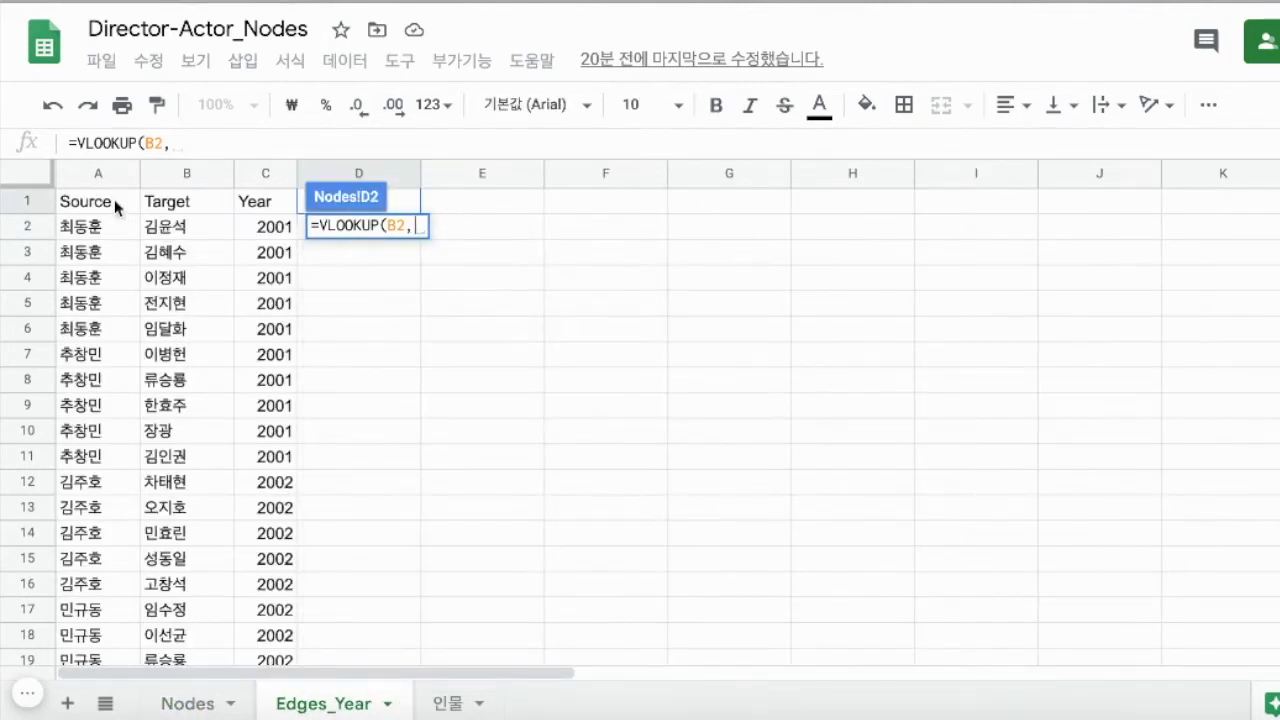
left_click_drag(90, 176, 267, 186)
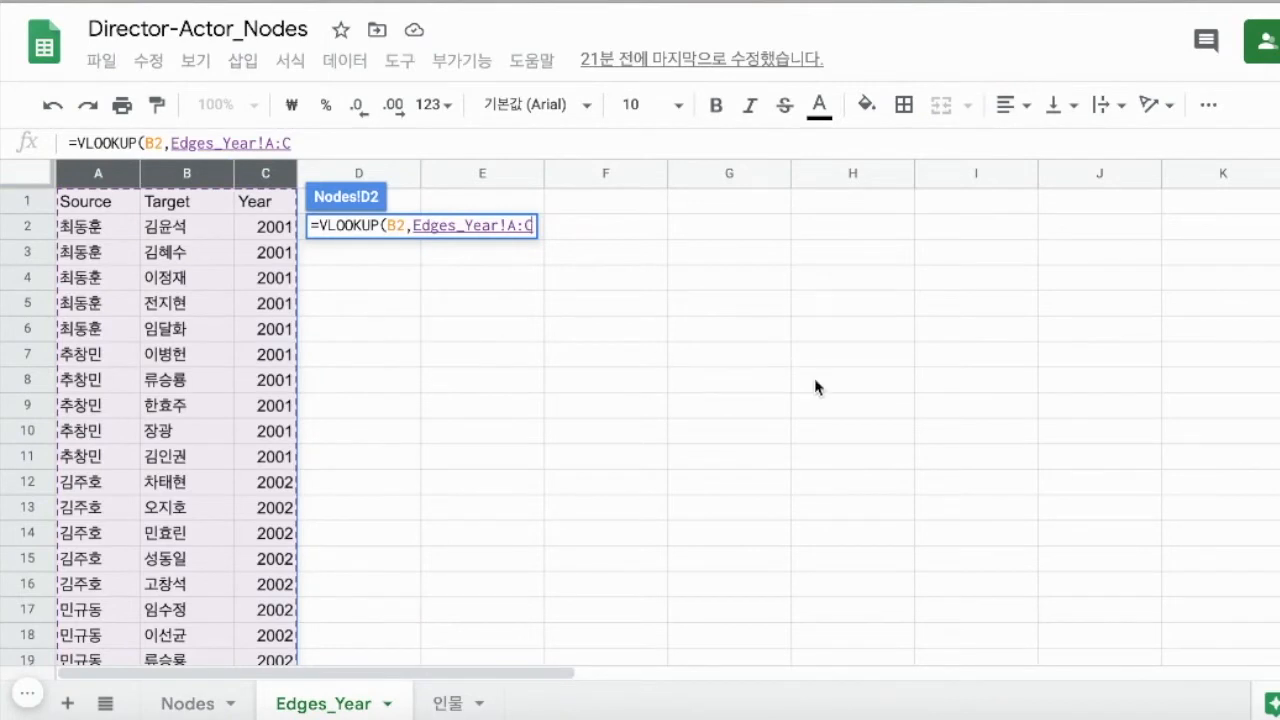
type(",")
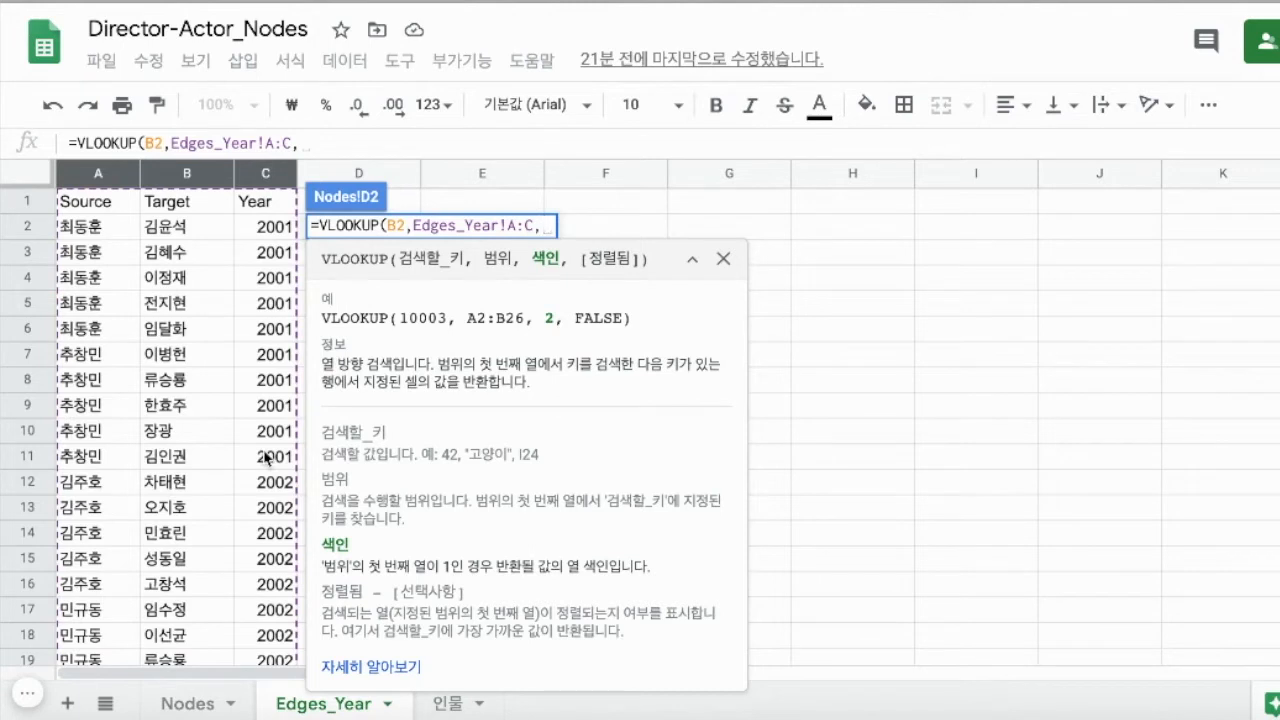
type("3")
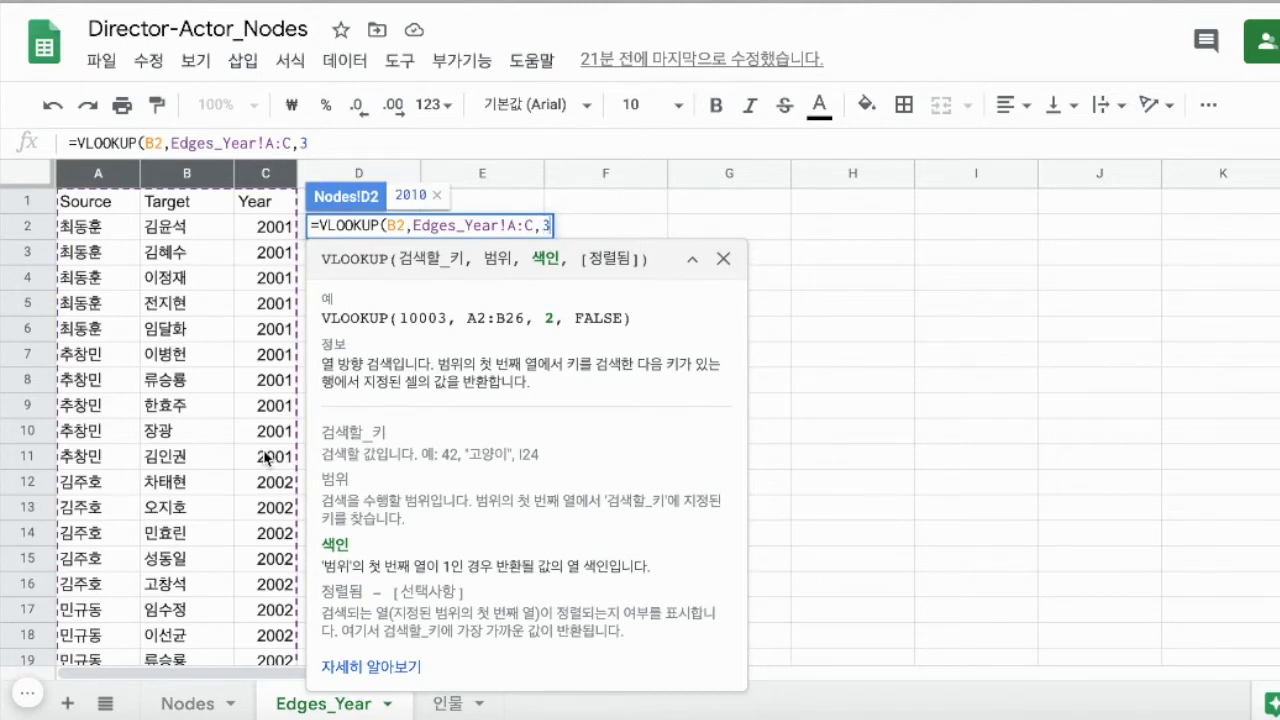
type(",")
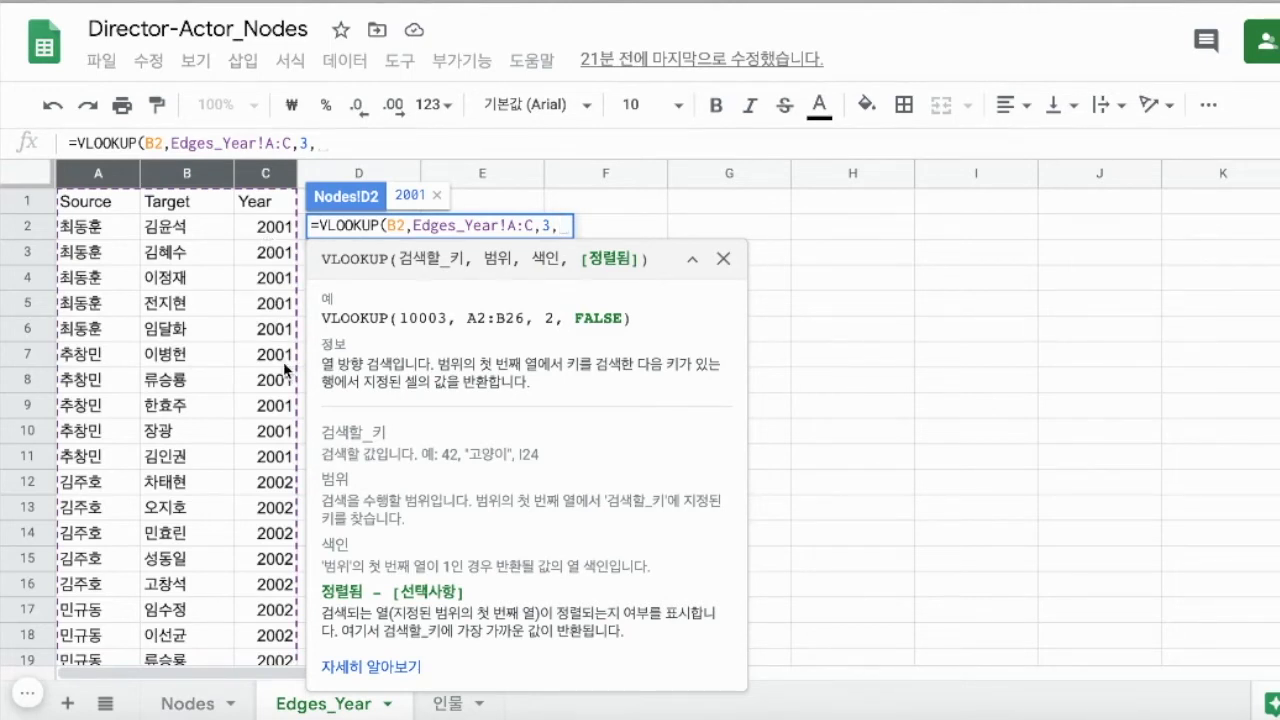
type("0")
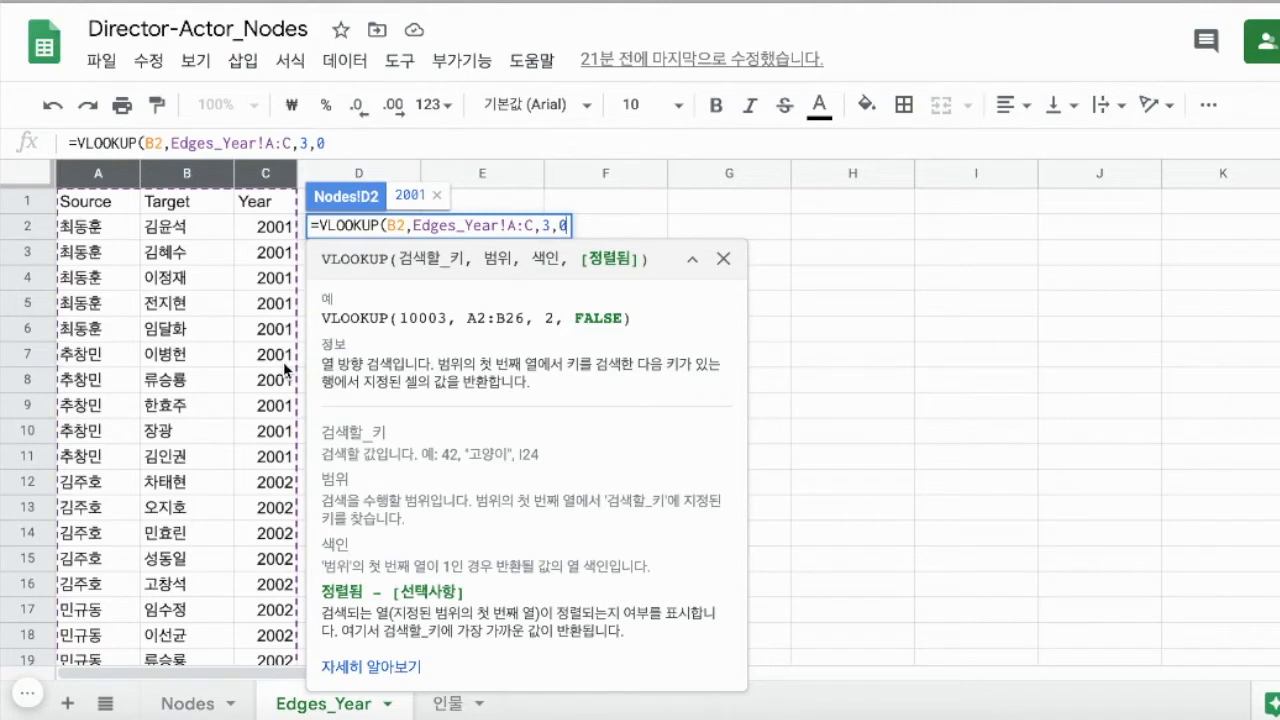
type(")")
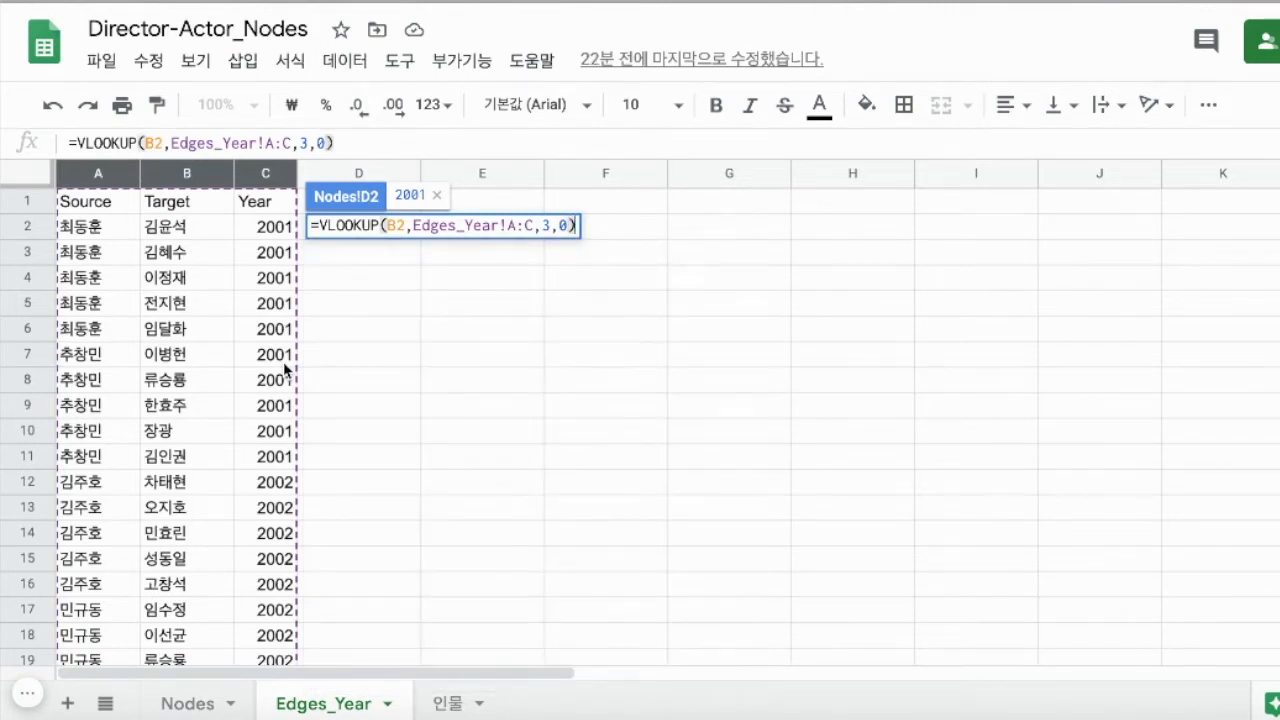
key("Return")
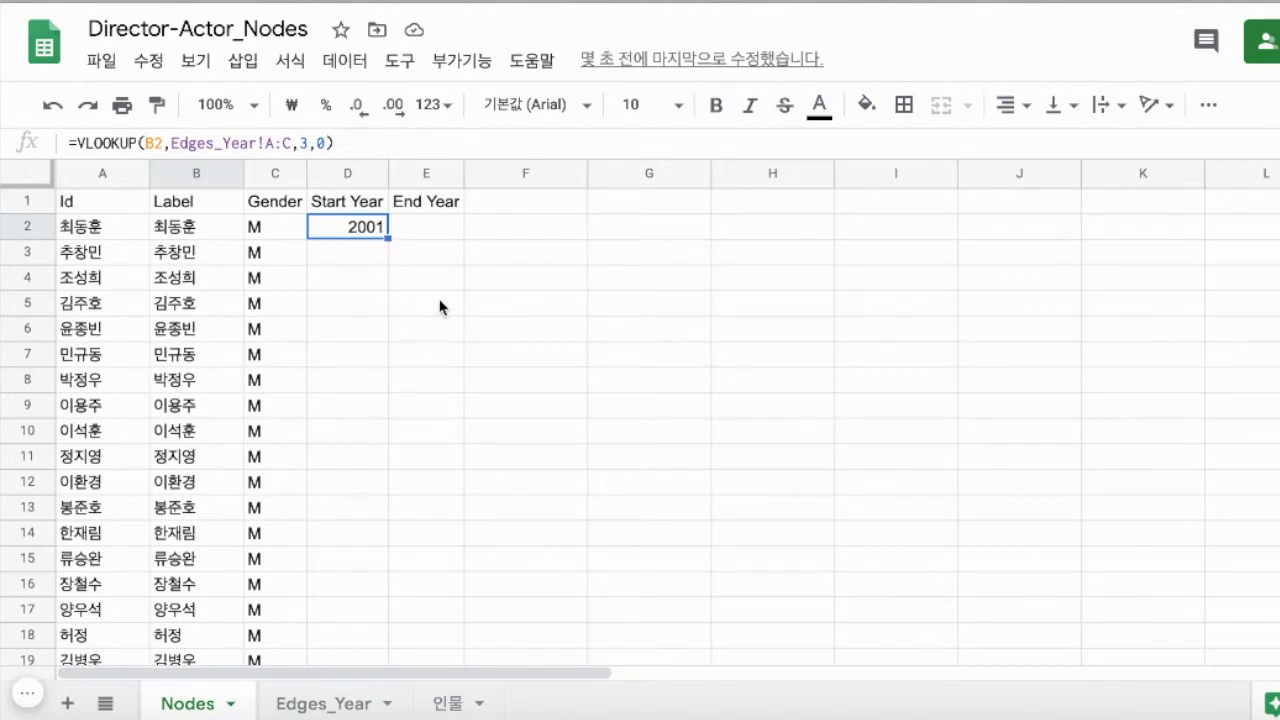
double_click(388, 238)
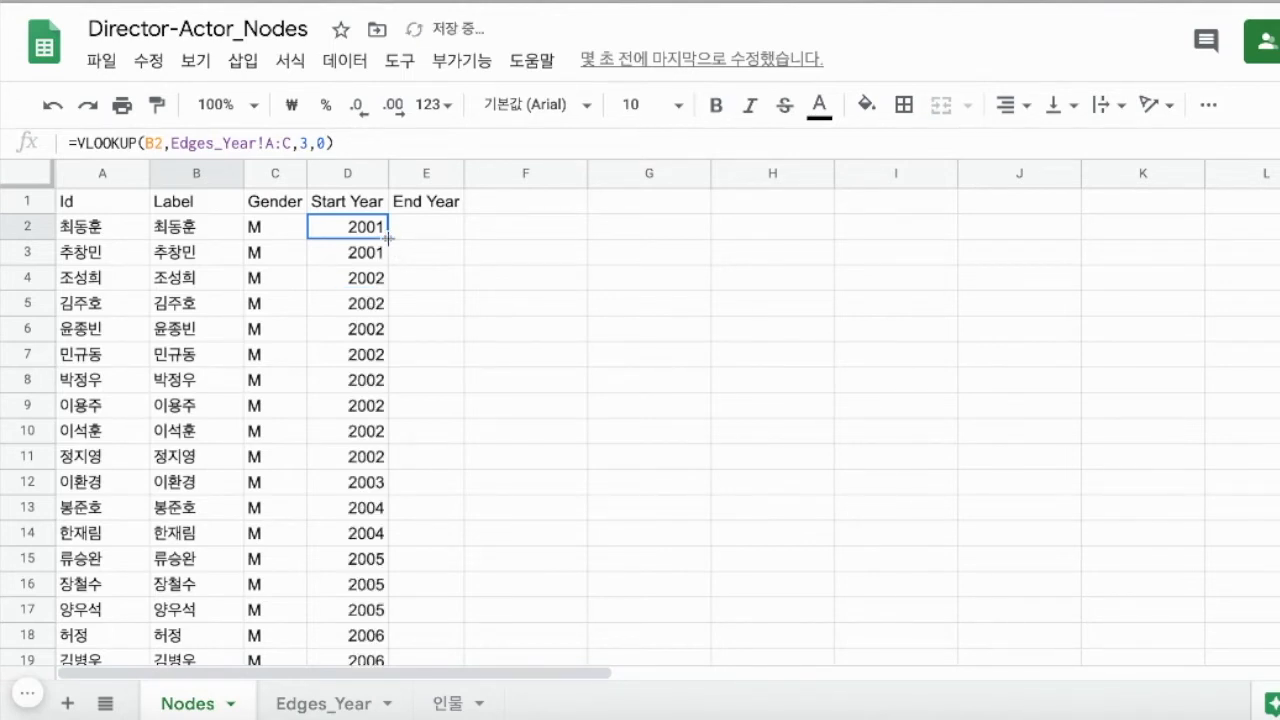
Step: Inspect the filled Start Year column around rows 36 and 37, including the formula and error note in D37
scroll(543, 437, "down", 9)
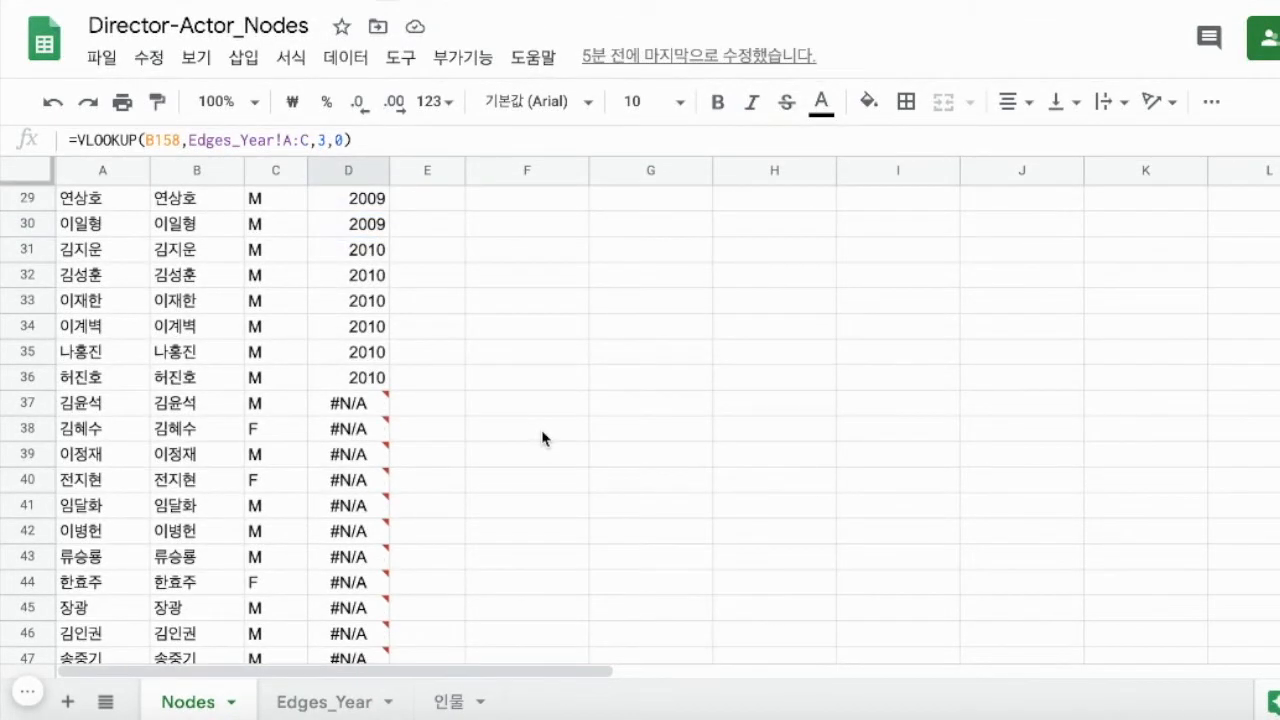
scroll(543, 437, "down", 1)
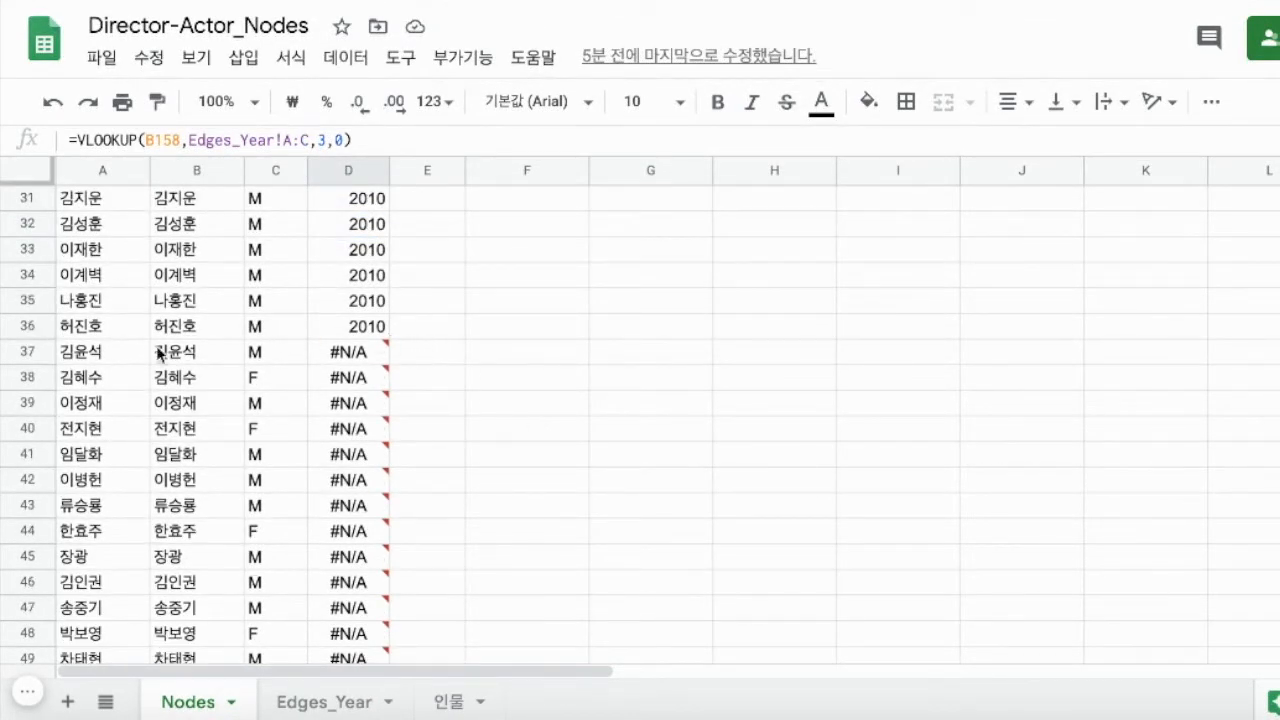
left_click(34, 325)
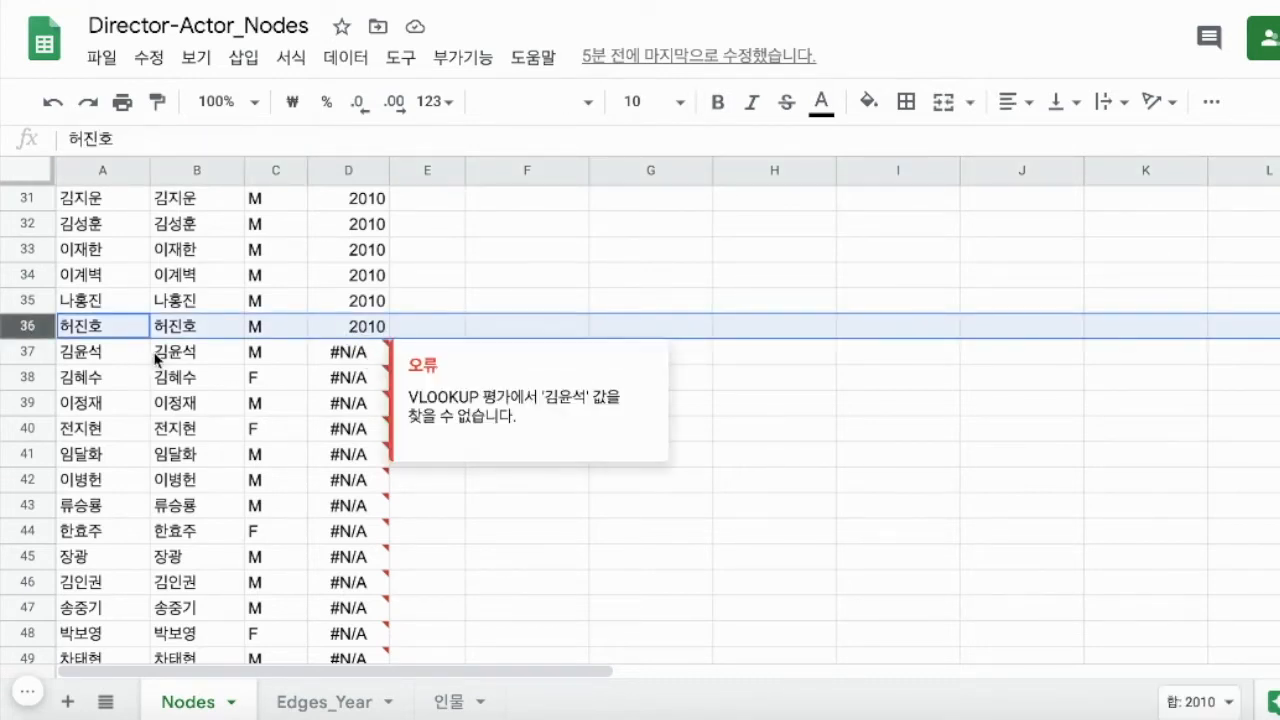
left_click(362, 358)
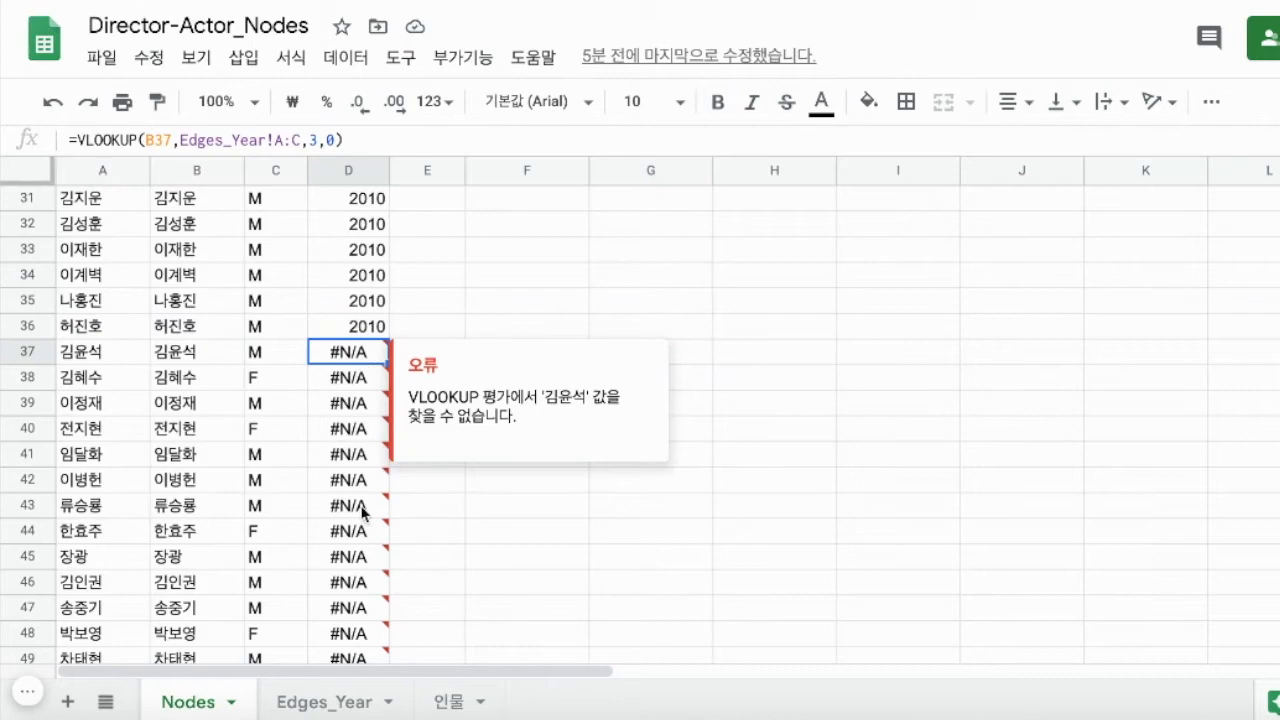
mouse_move(373, 513)
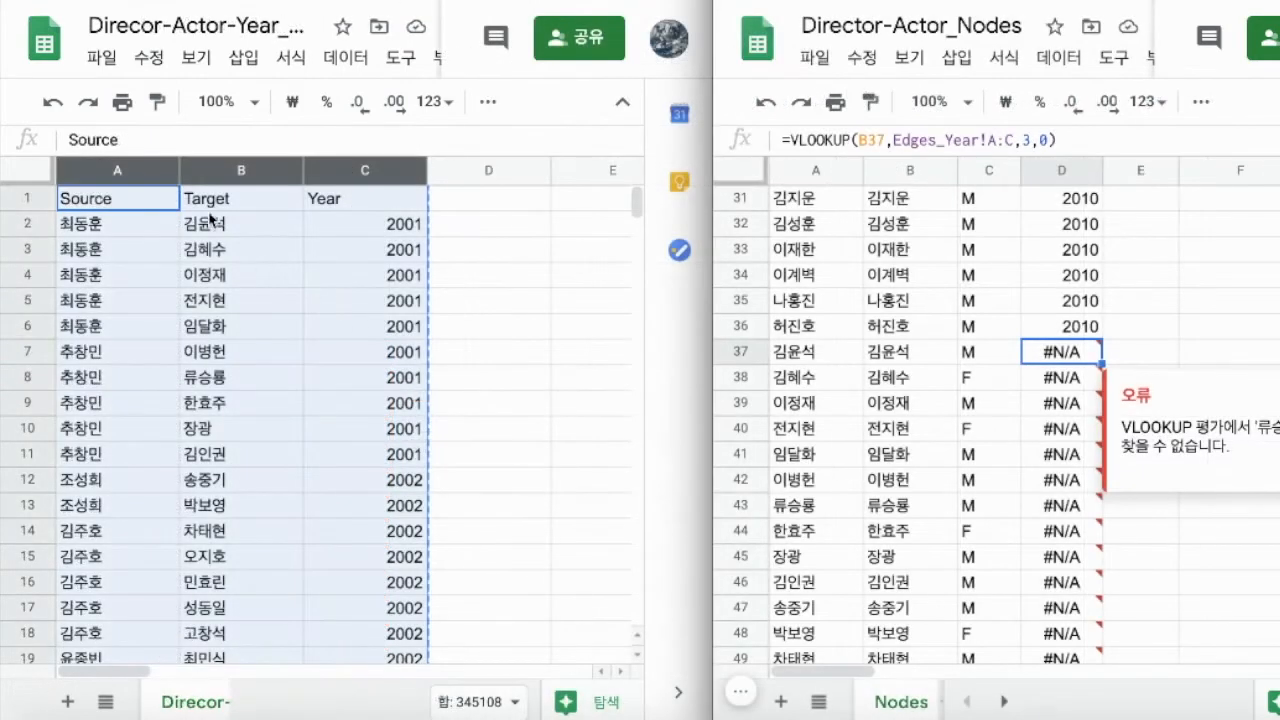
Step: Examine the Source and Target columns of the director-actor-year sheet down to its last data row
left_click(154, 205)
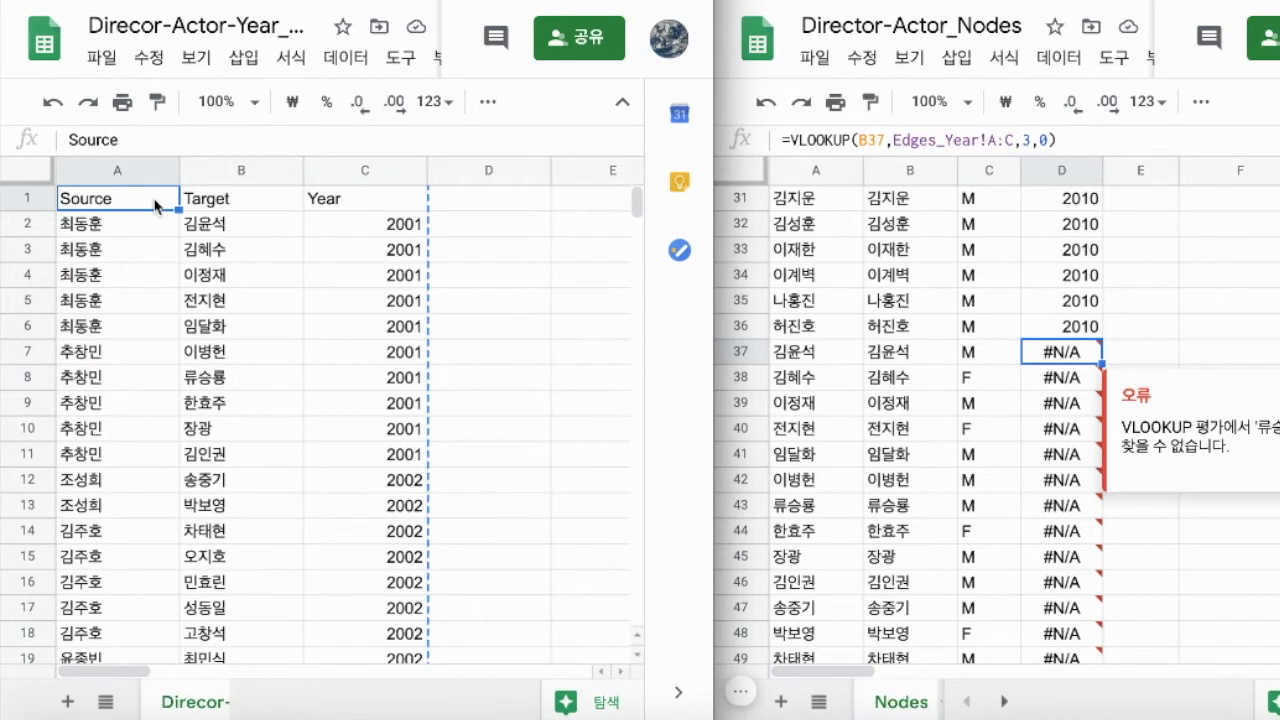
key("ctrl+Down")
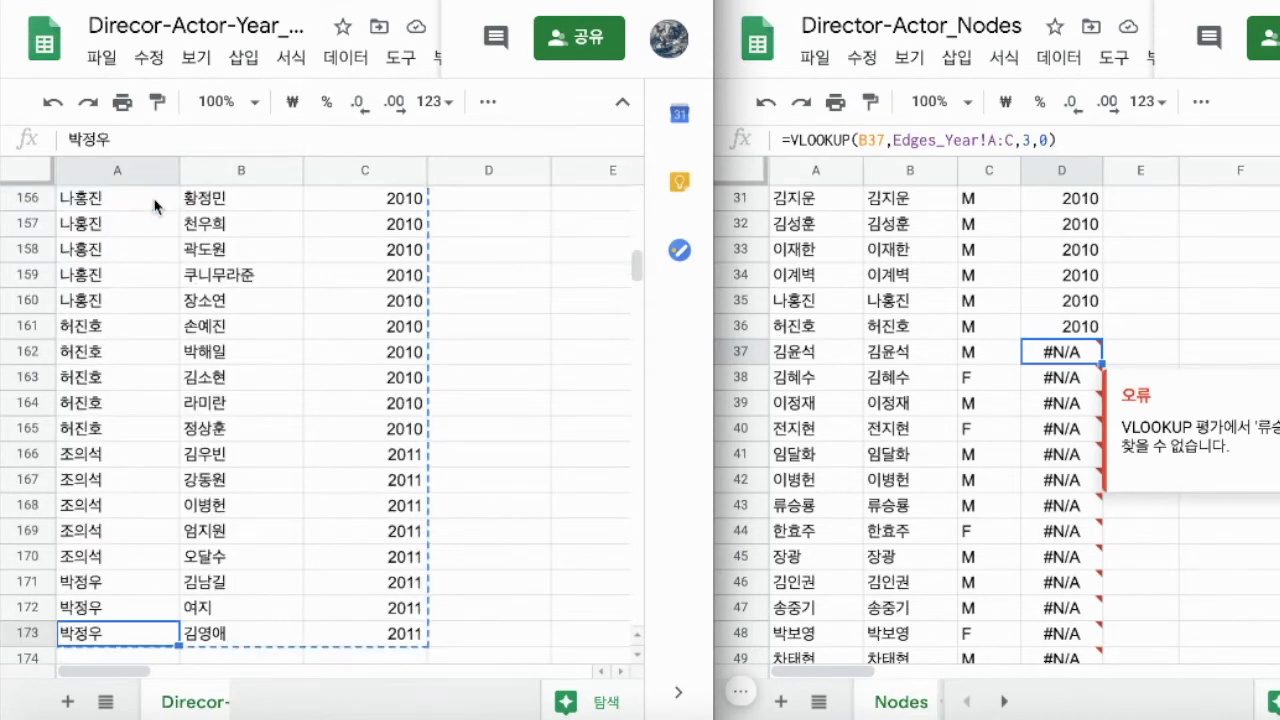
scroll(158, 382, "down", 1)
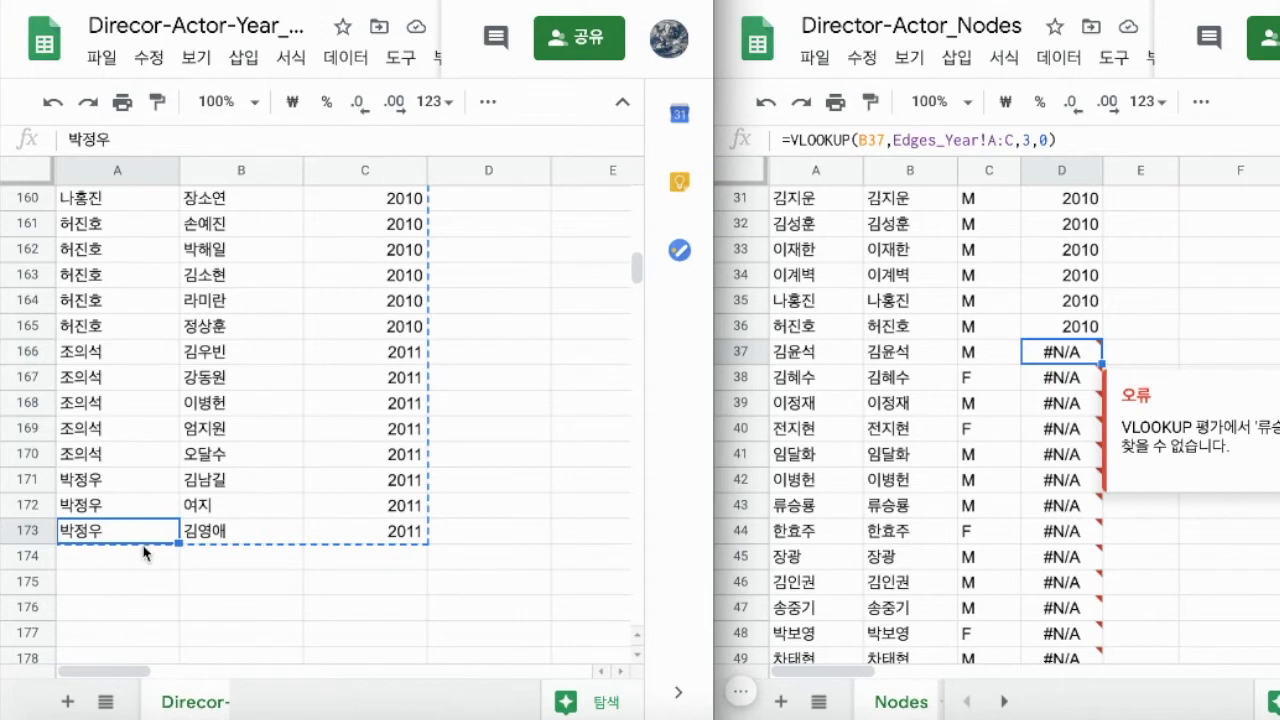
left_click(105, 166)
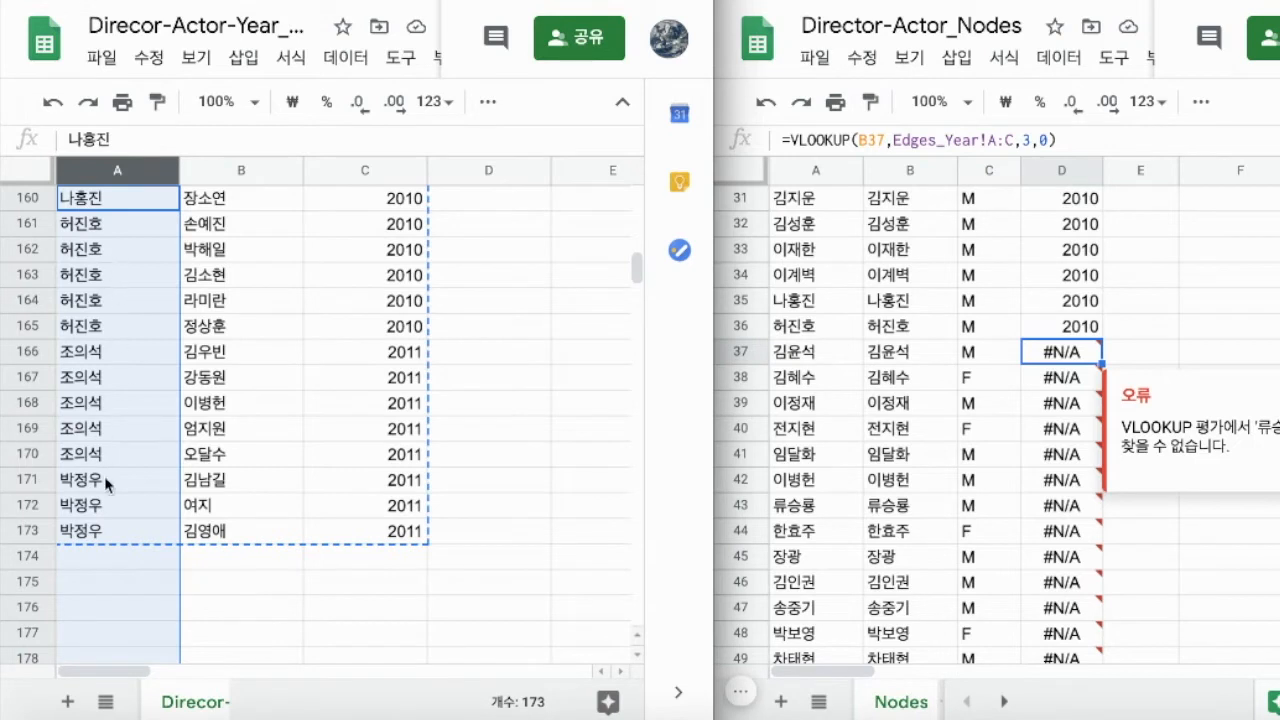
left_click(224, 176)
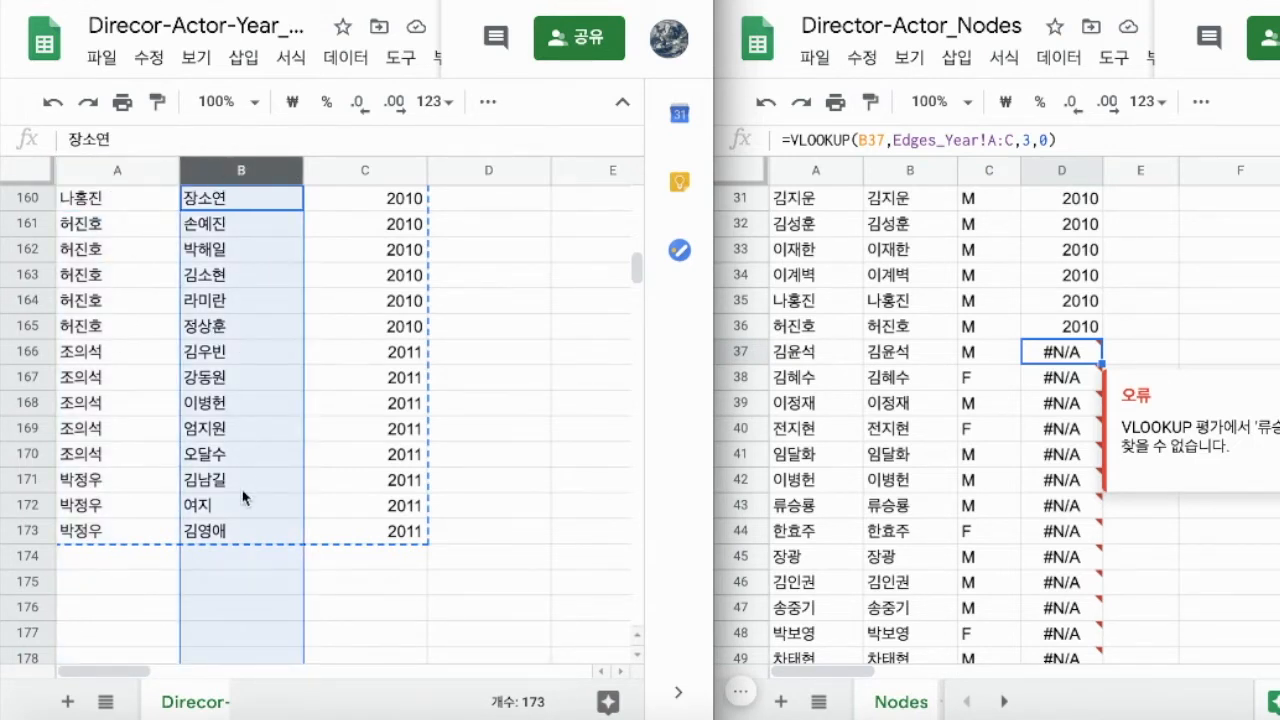
scroll(267, 443, "up", 20)
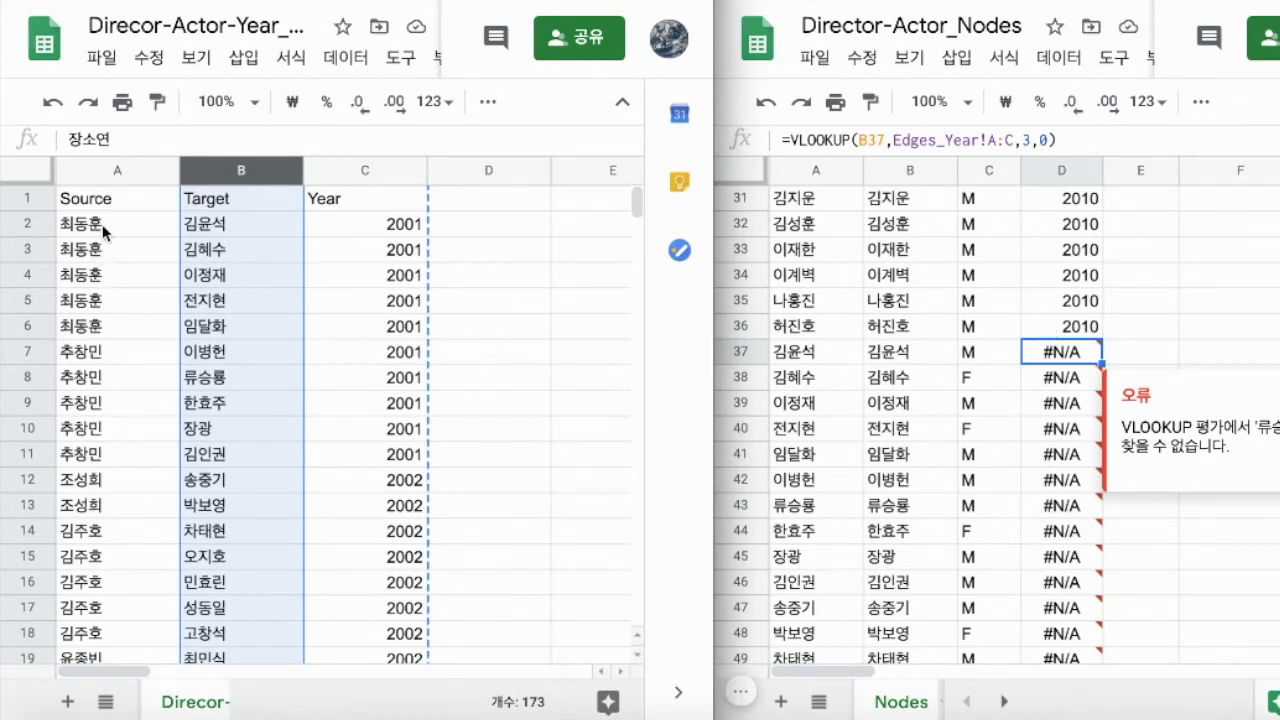
Step: Compare the edge sheet's Source, Year and Target columns with row 37 of the Nodes sheet and its lookup in D37
left_click(94, 170)
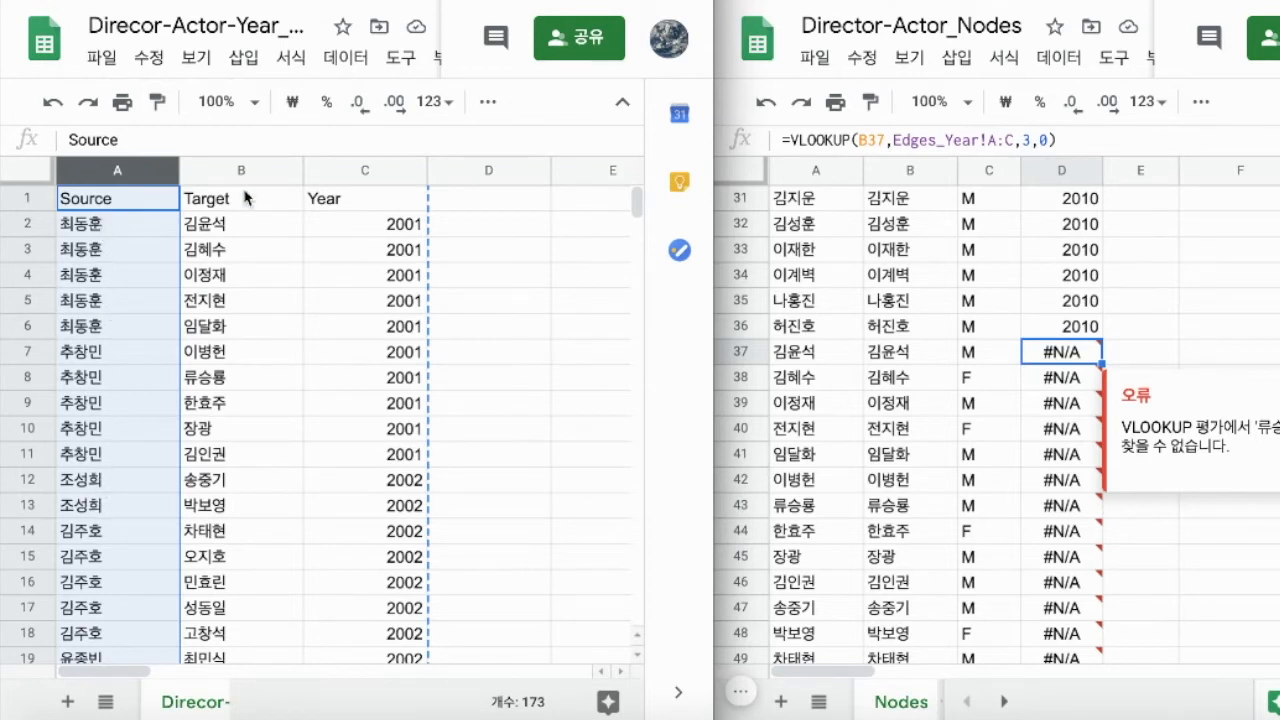
left_click(344, 172)
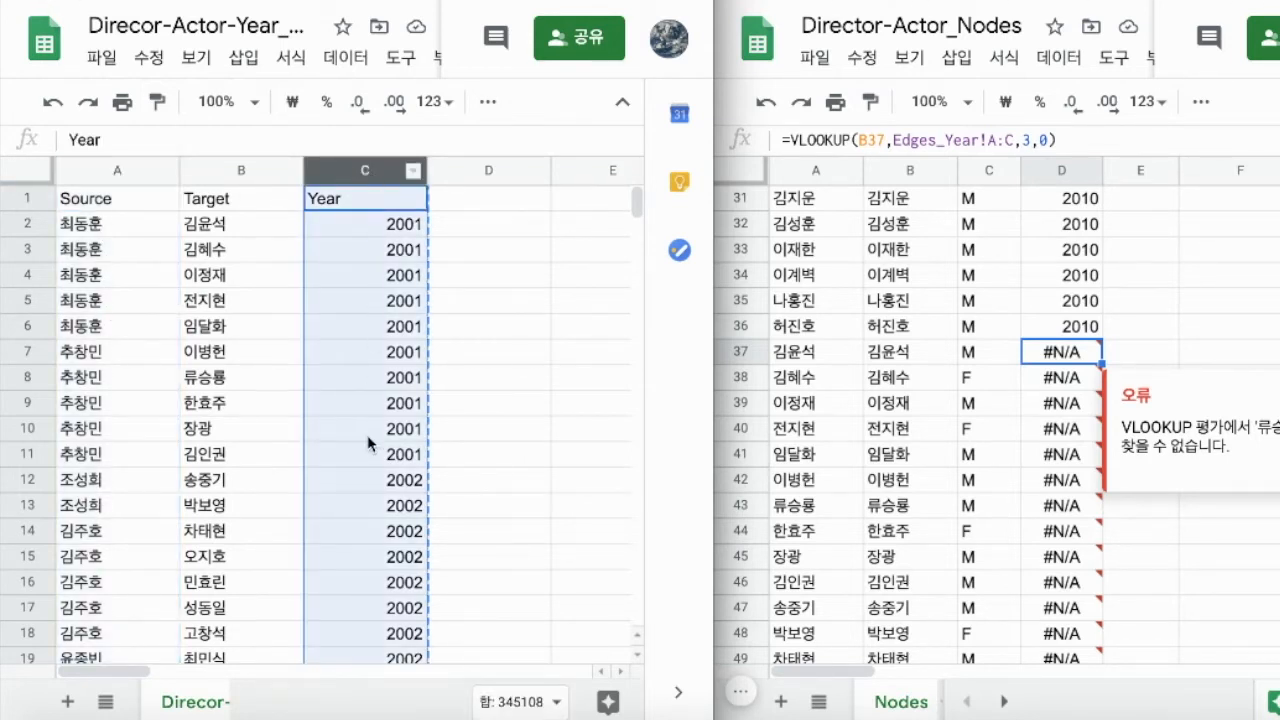
left_click(216, 170)
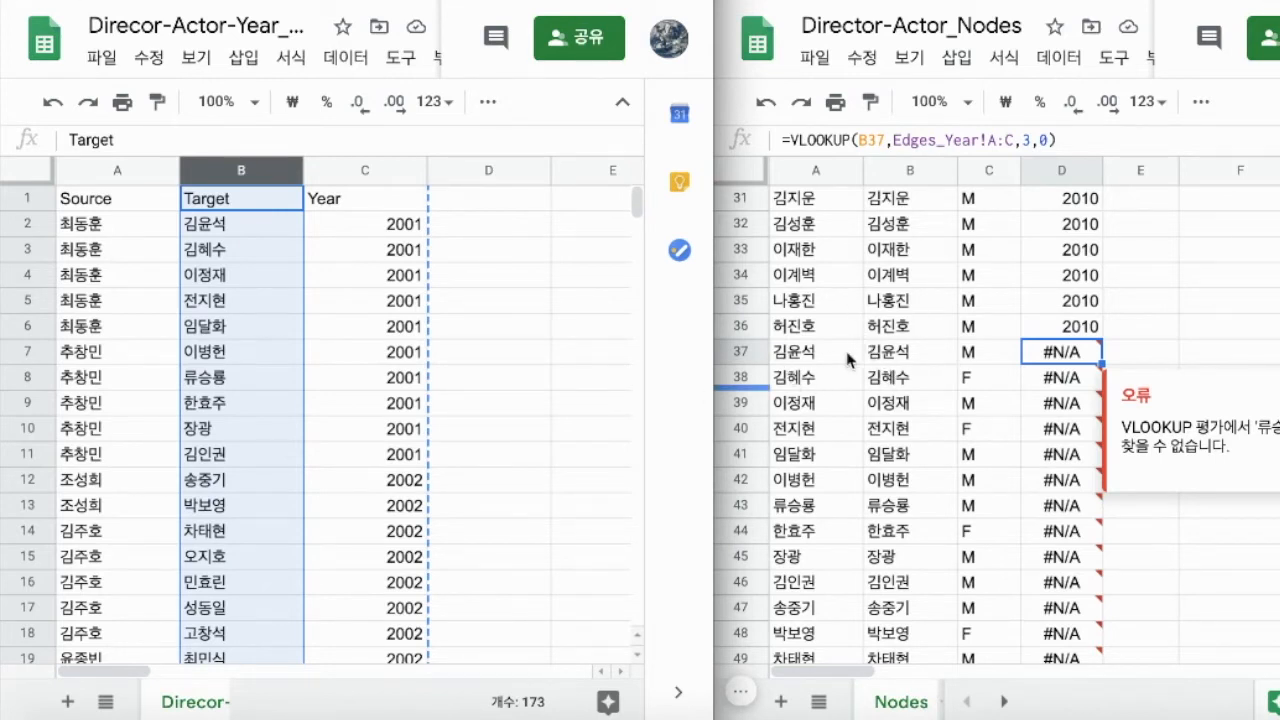
left_click(748, 349)
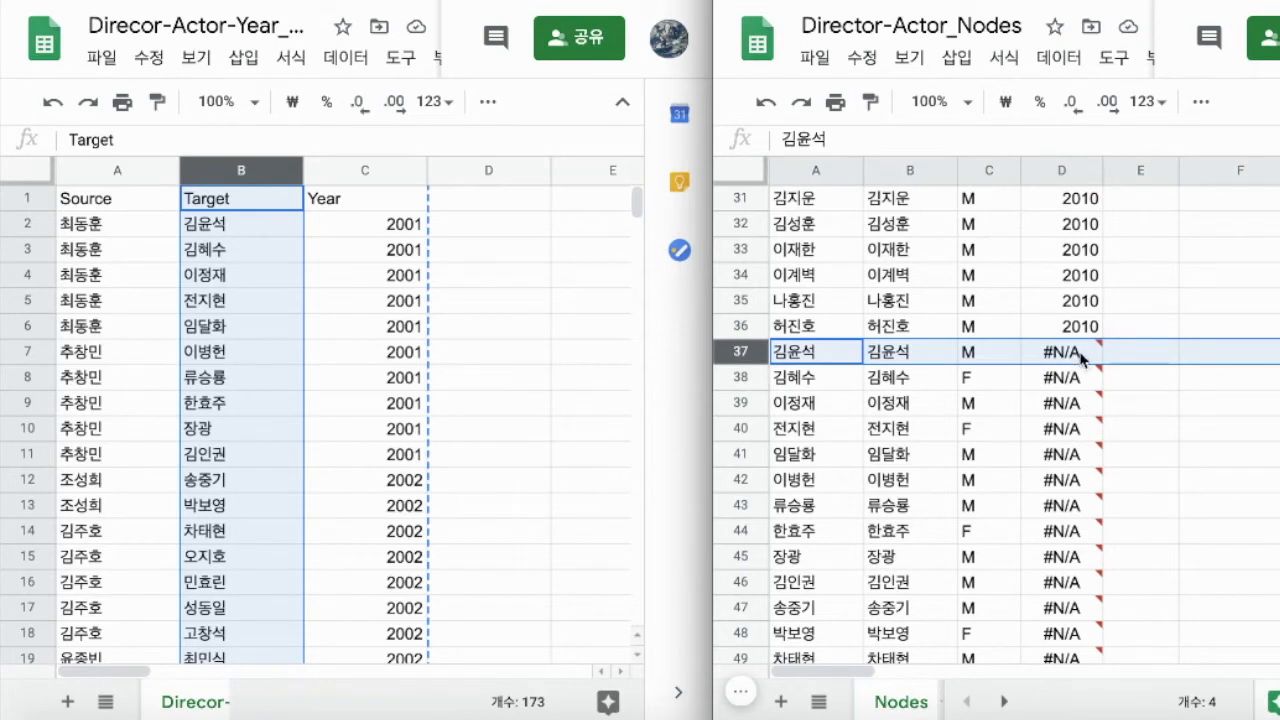
mouse_move(1078, 362)
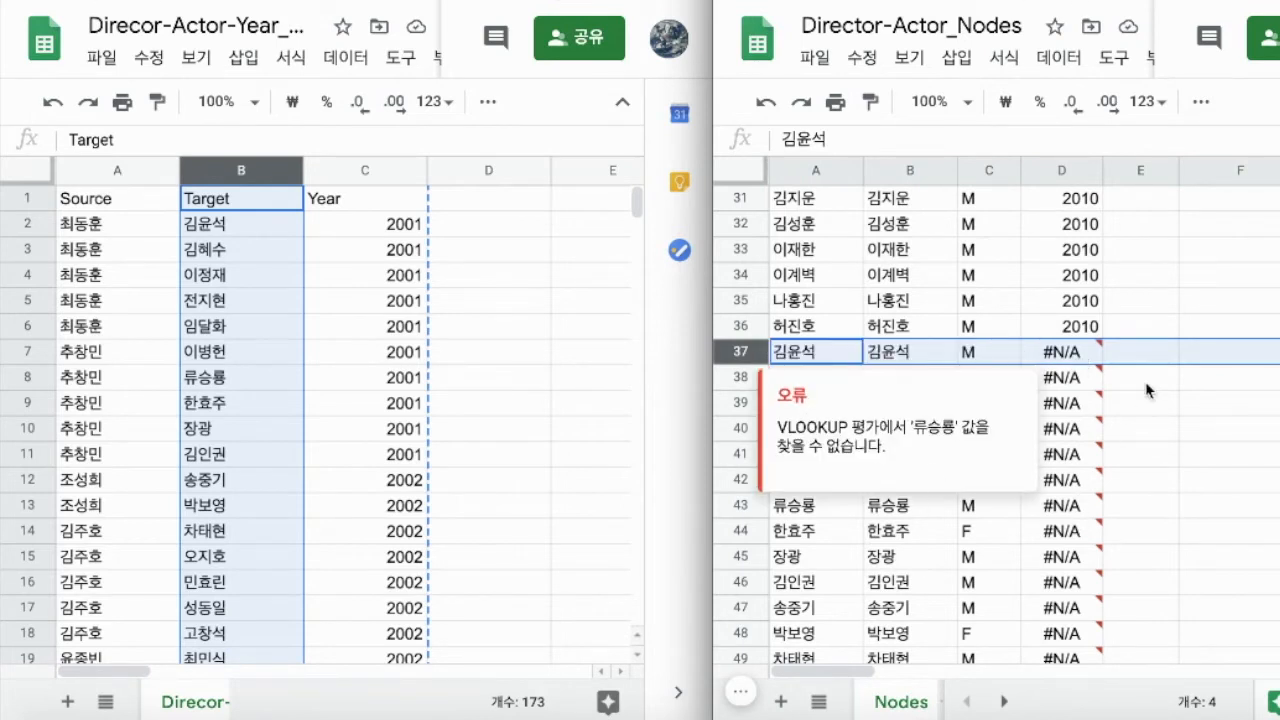
left_click(1076, 355)
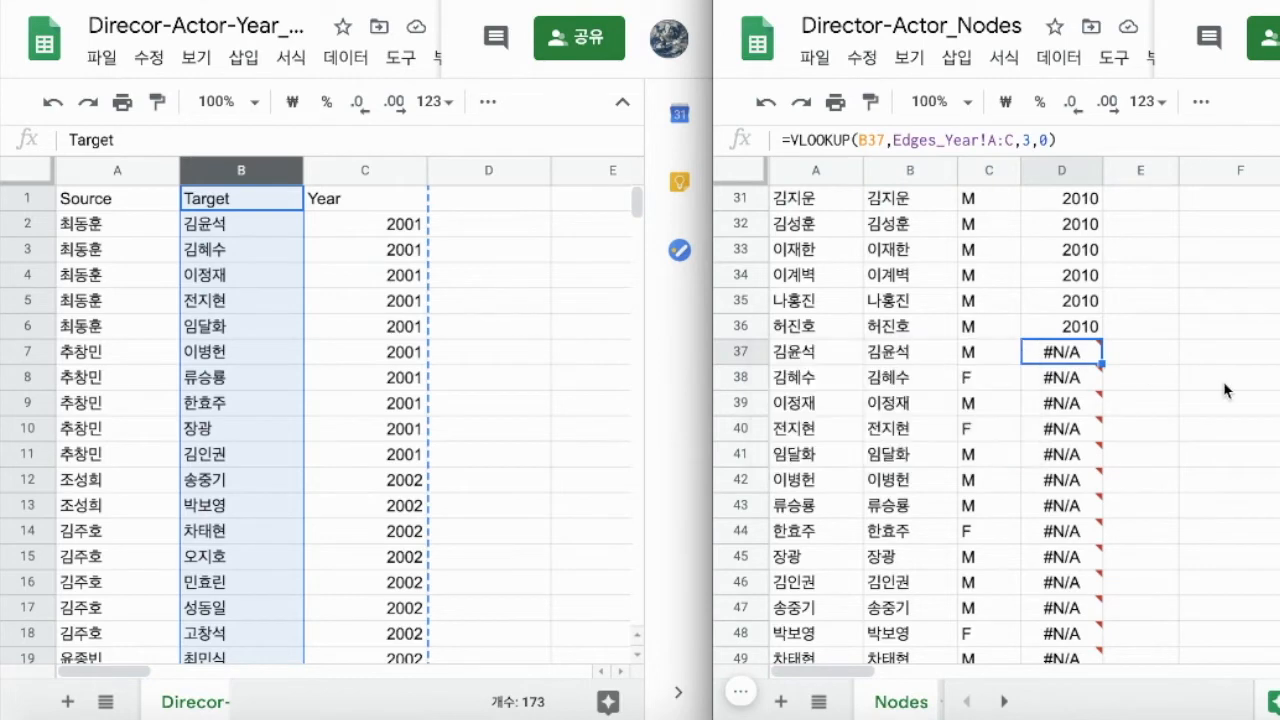
Step: Clear the failed lookup formulas from D37 down to the last data row of the Start Year column
key("ctrl+alt+Return")
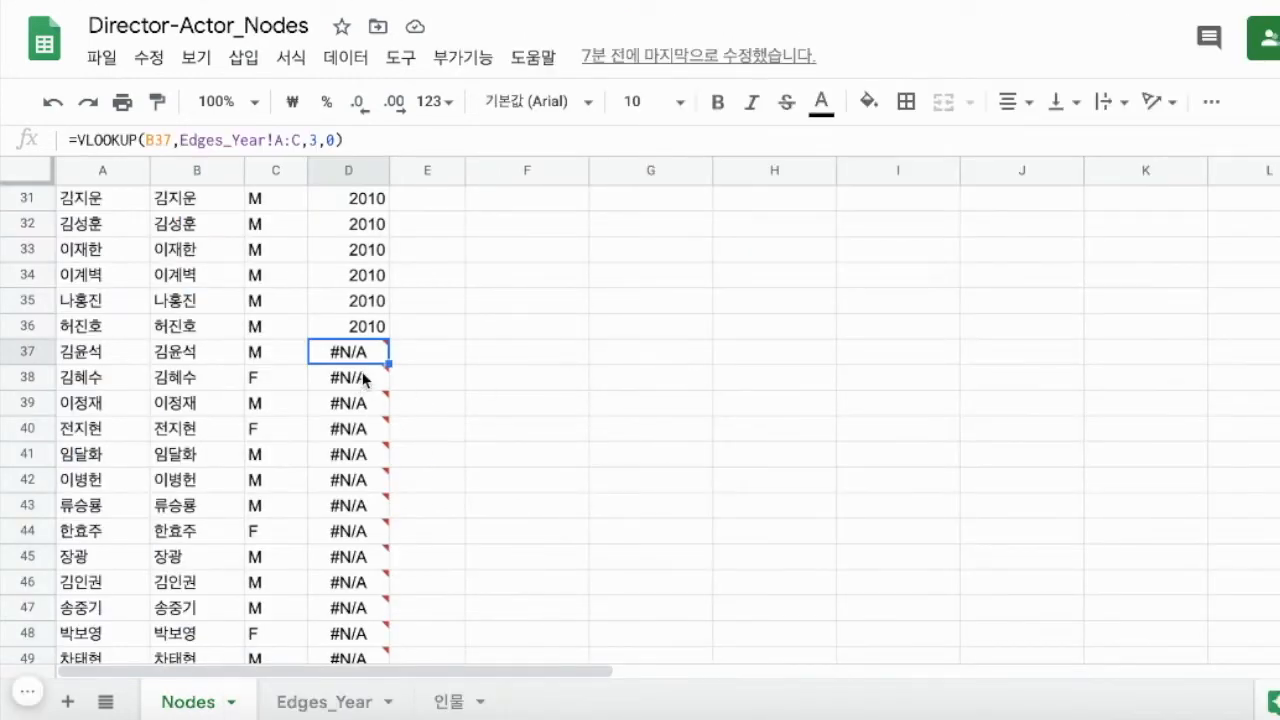
mouse_move(365, 378)
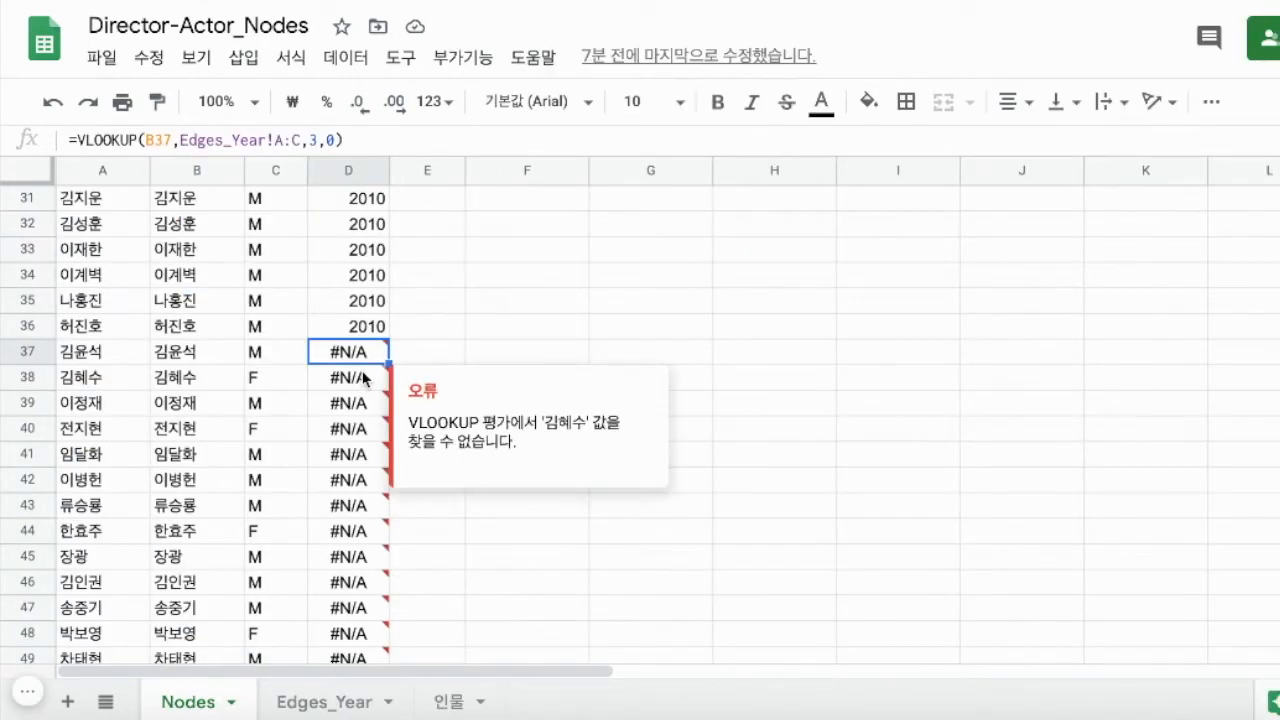
mouse_move(356, 355)
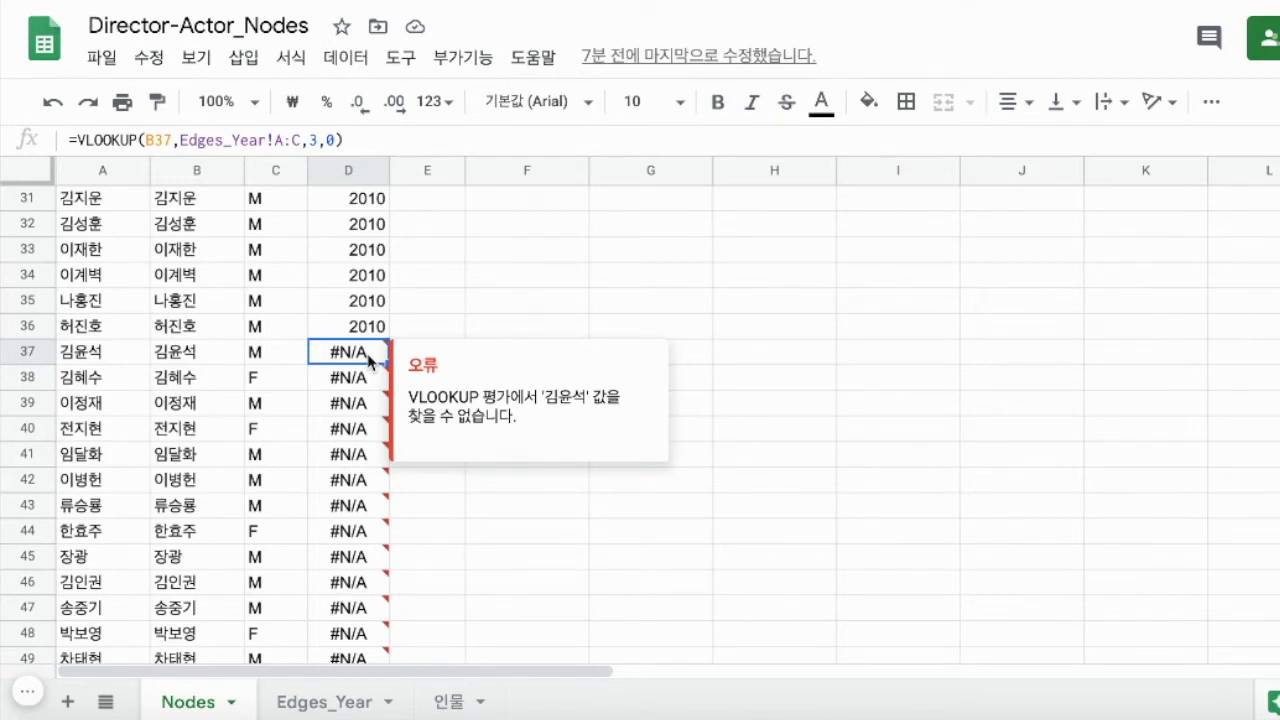
key("ctrl+shift+Down")
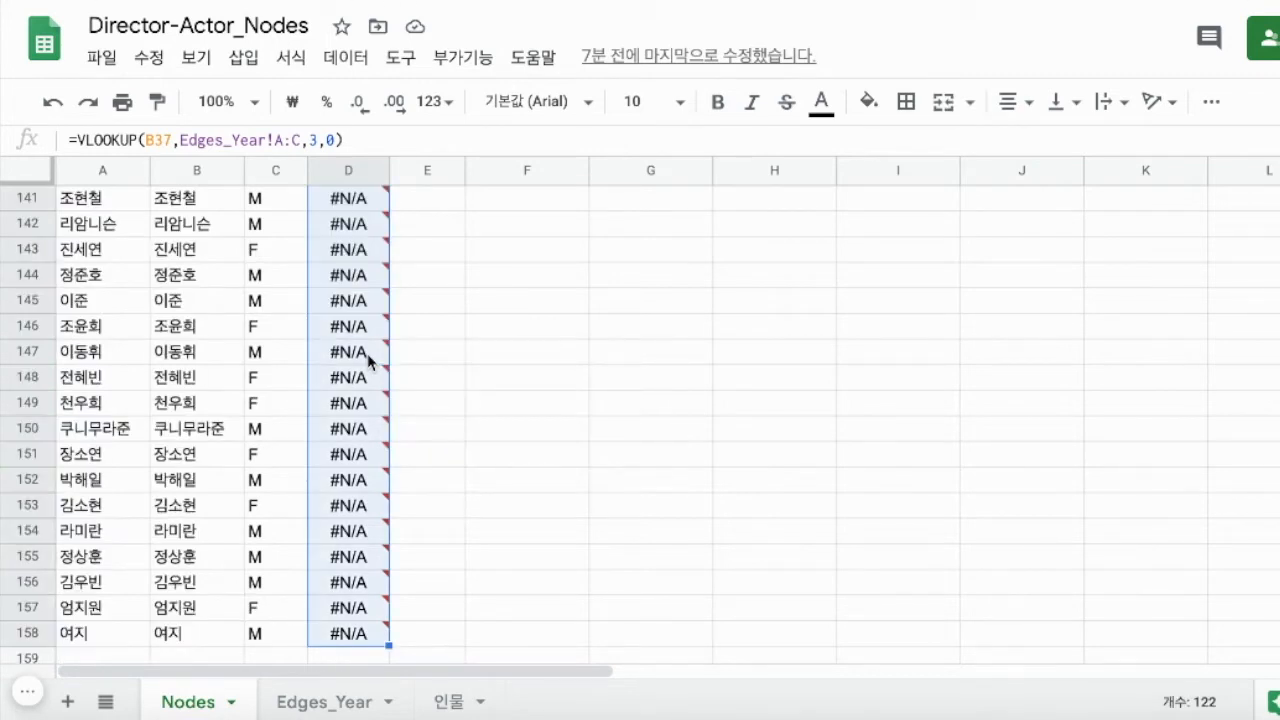
key("Delete")
Step: Start a VLOOKUP in D37 with B37 as the search key and go to the Edges_Year sheet for its range
scroll(367, 353, "up", 12)
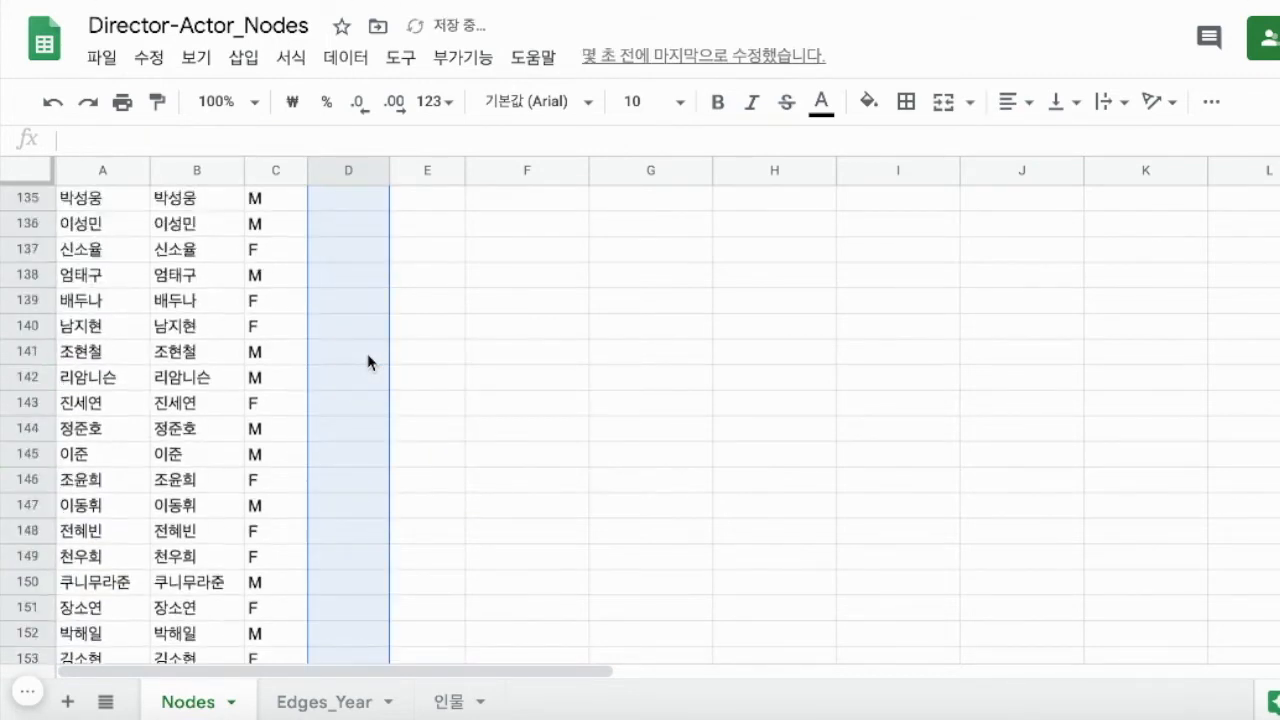
scroll(367, 353, "up", 8)
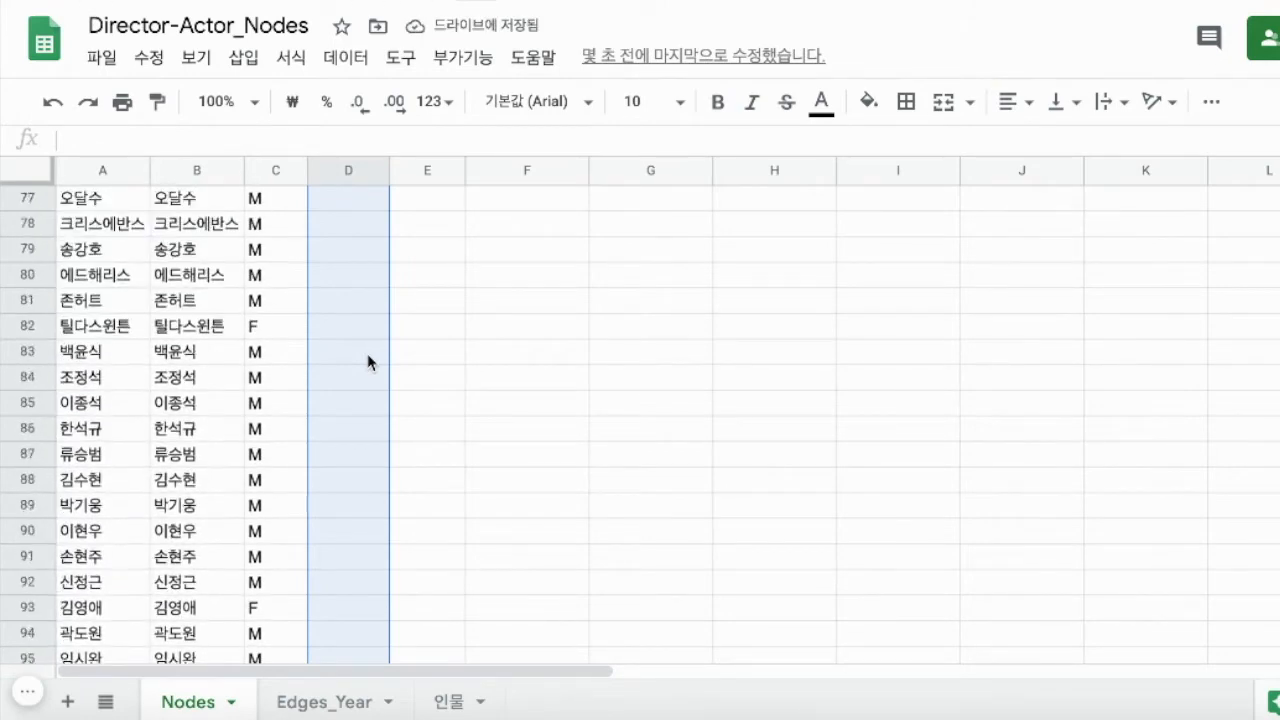
scroll(367, 355, "up", 8)
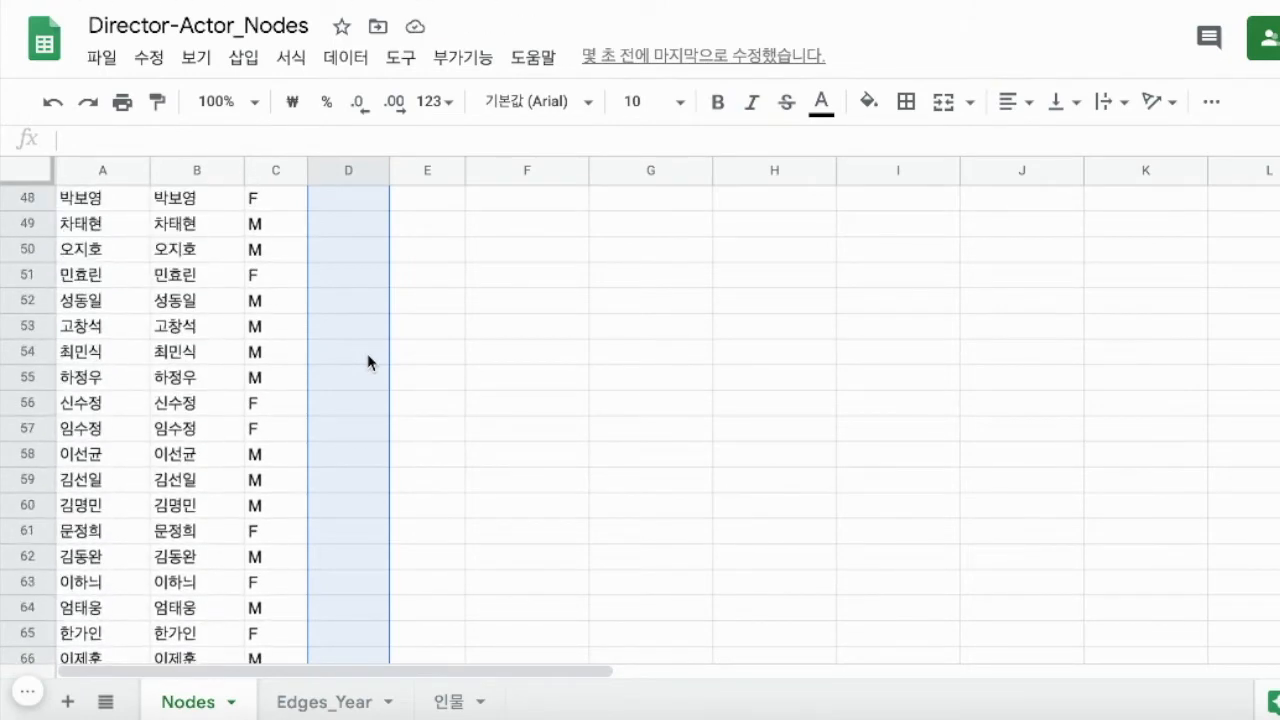
scroll(368, 361, "down", 4)
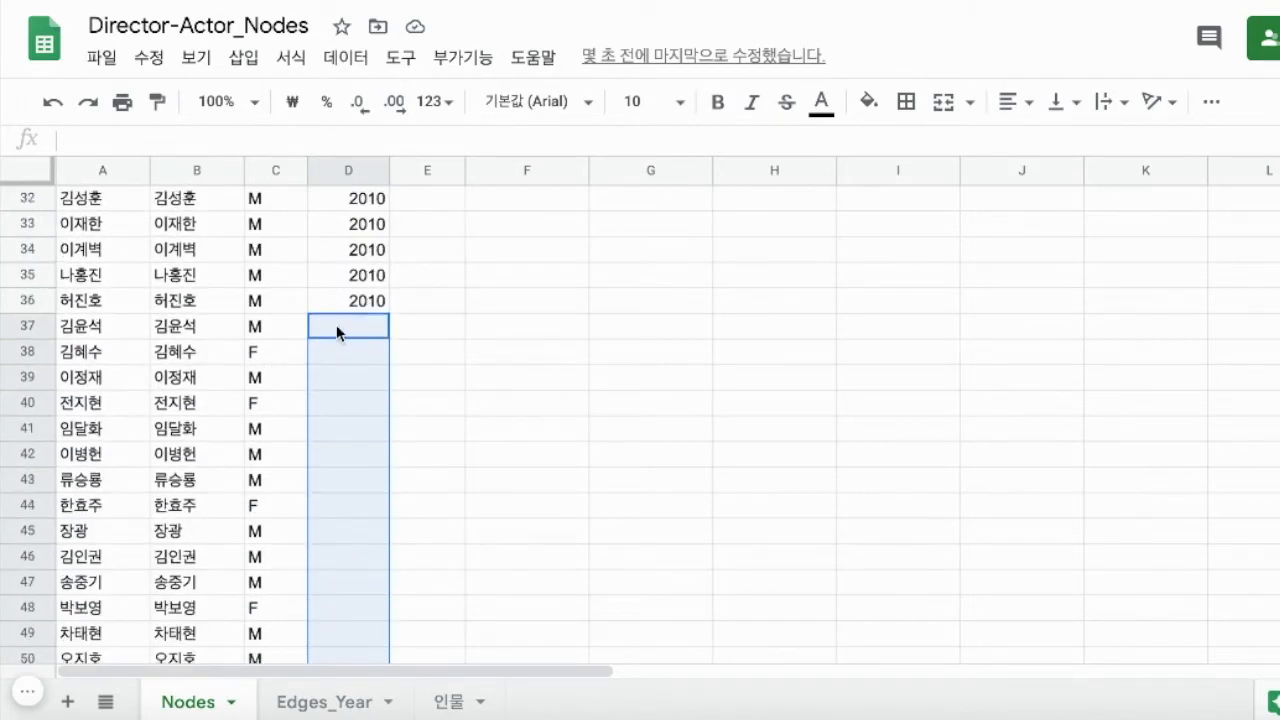
left_click(336, 324)
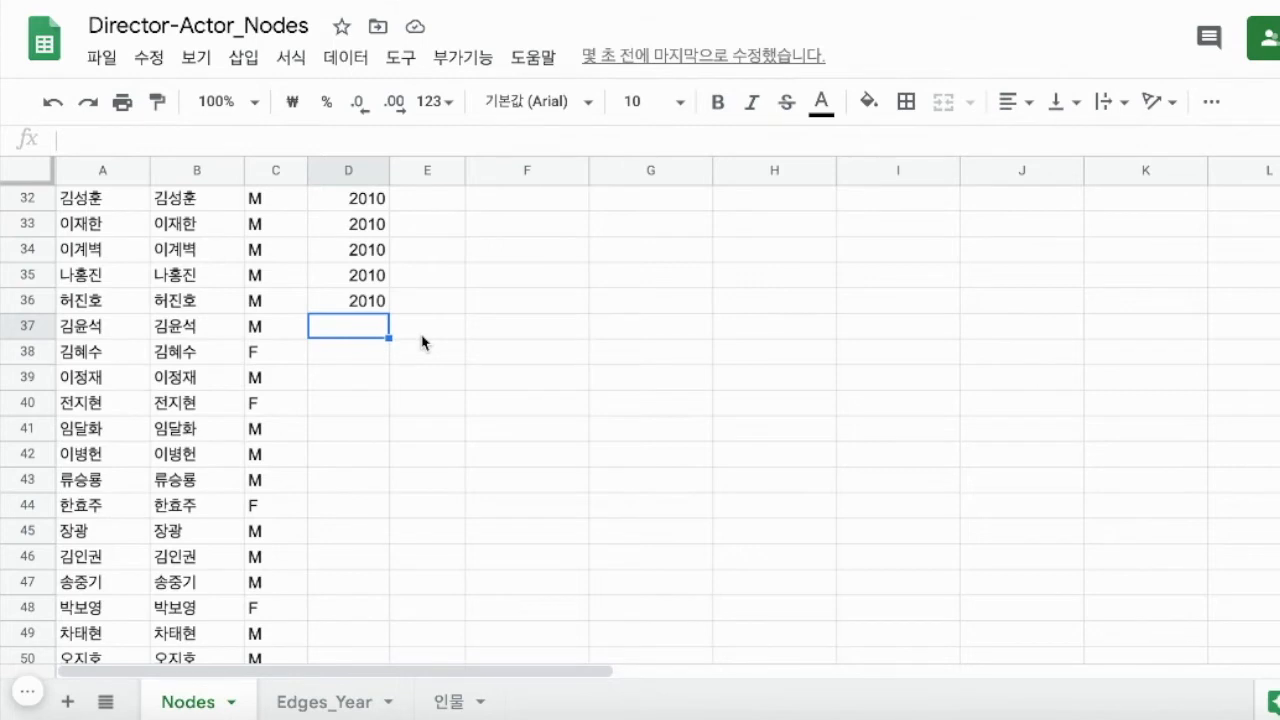
type("=")
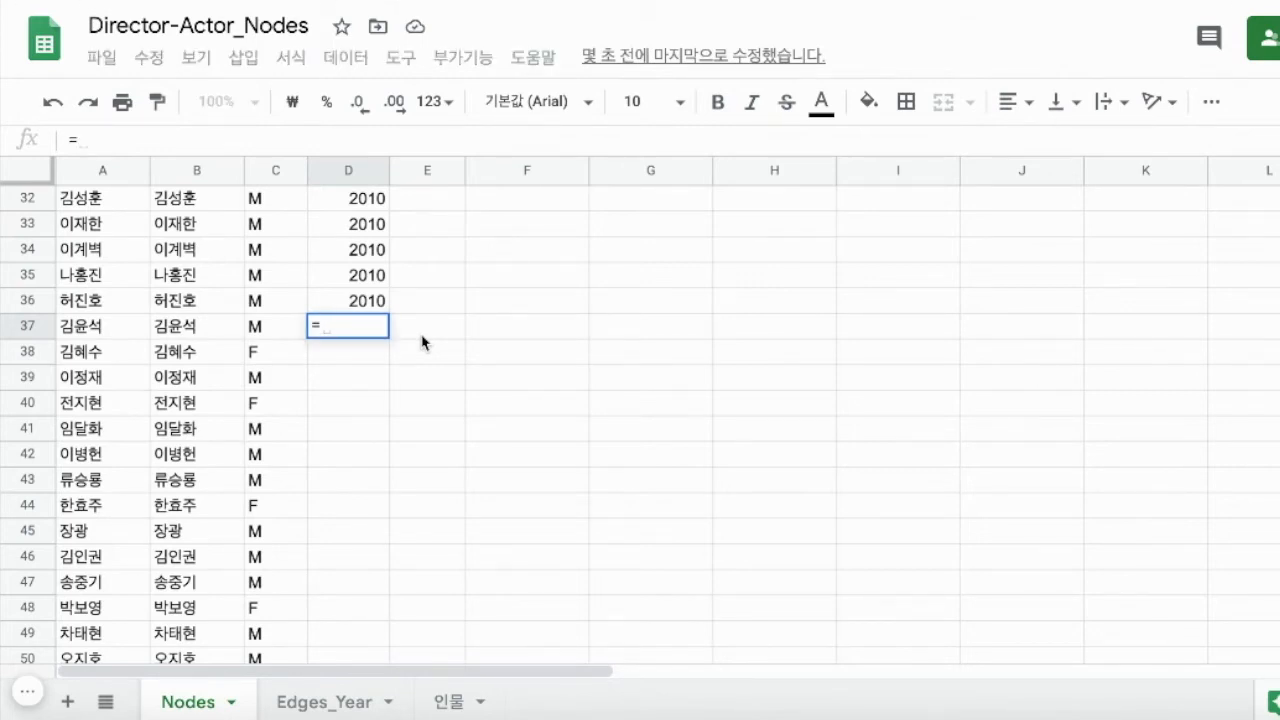
type("vl")
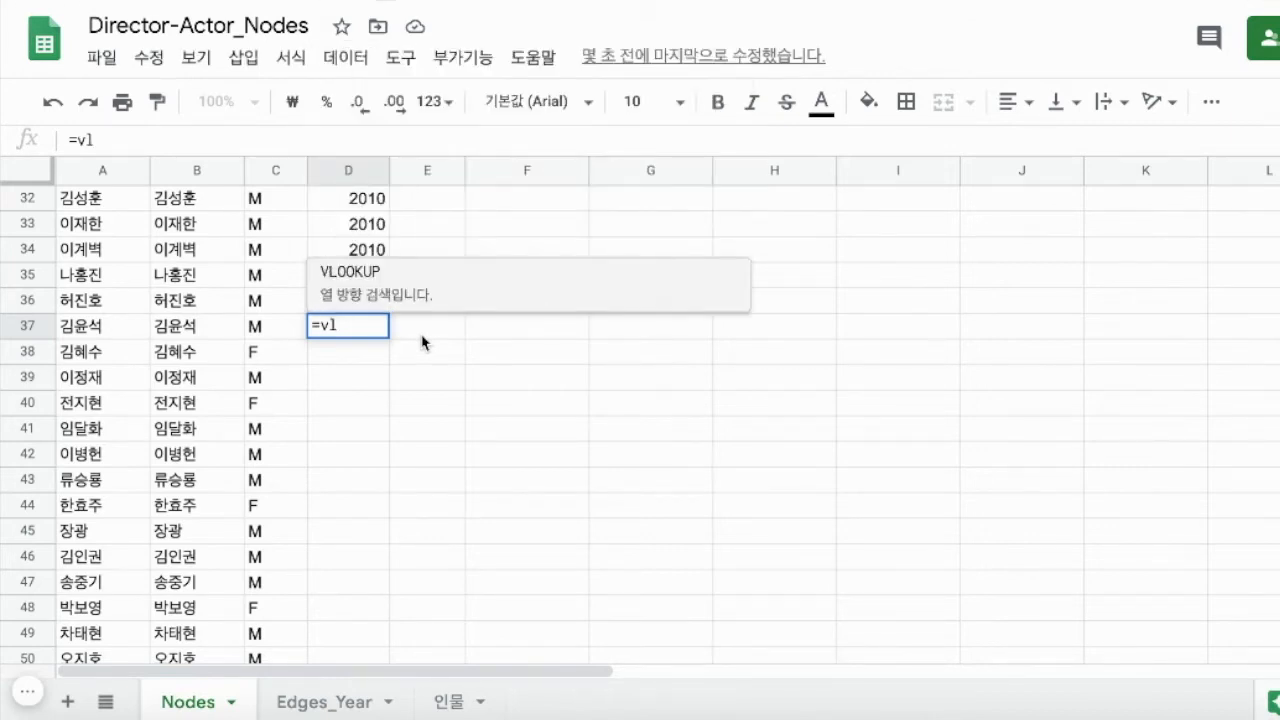
key("Tab")
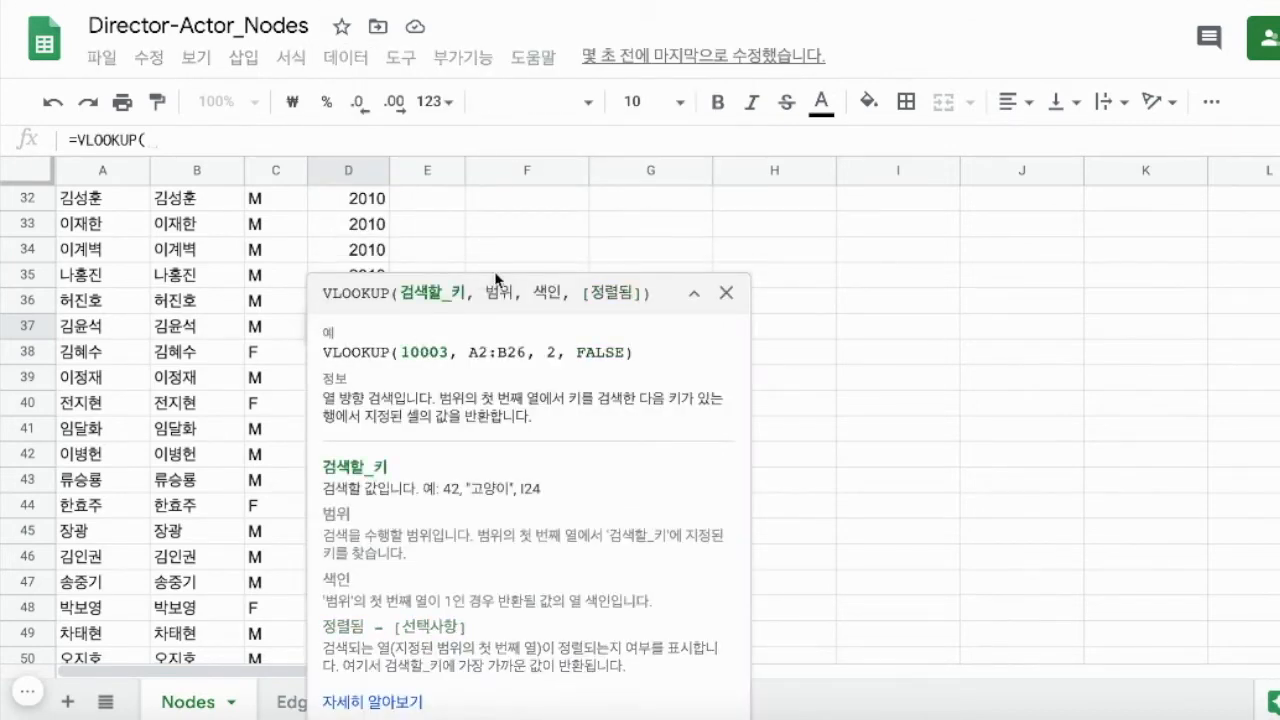
left_click(695, 296)
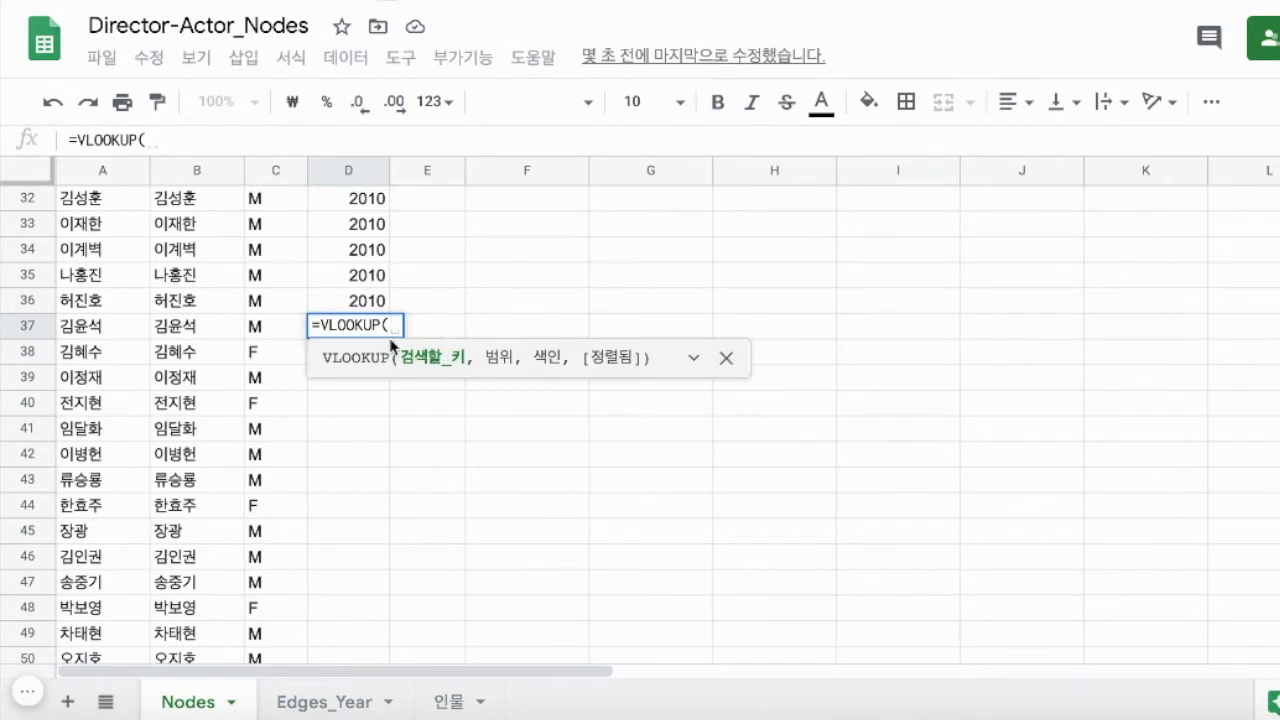
left_click(190, 329)
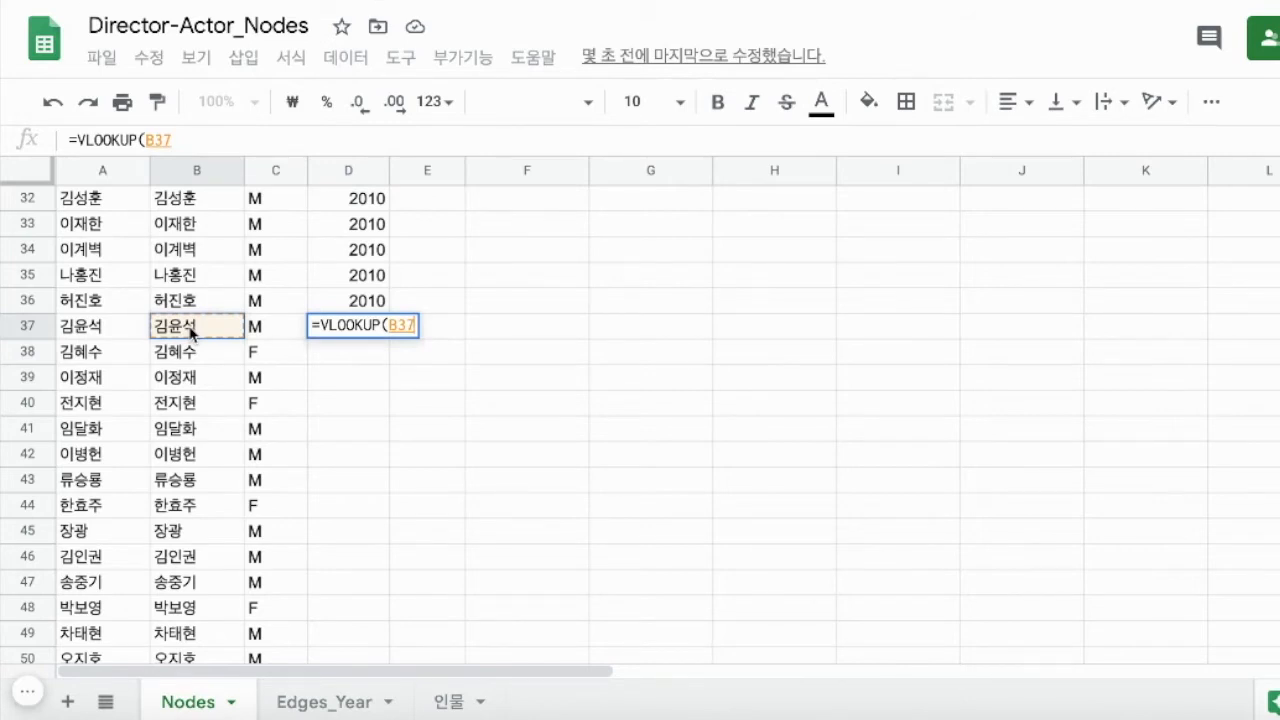
type(",")
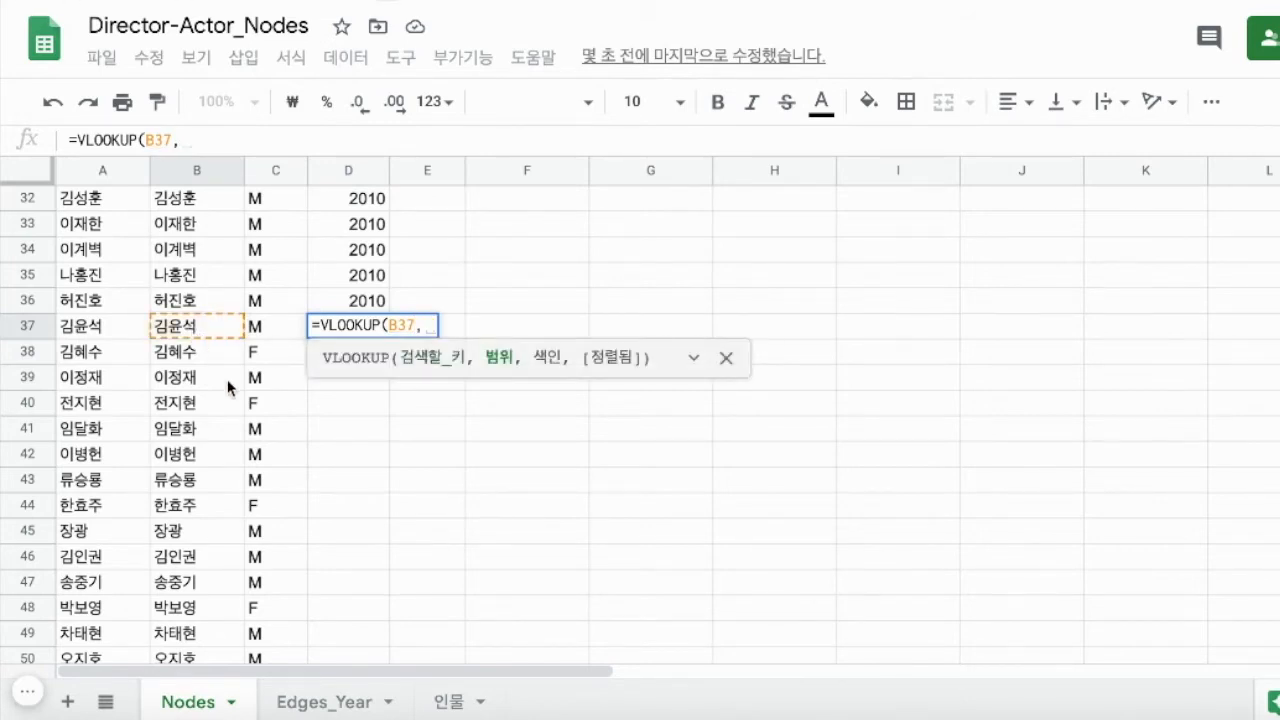
left_click(310, 705)
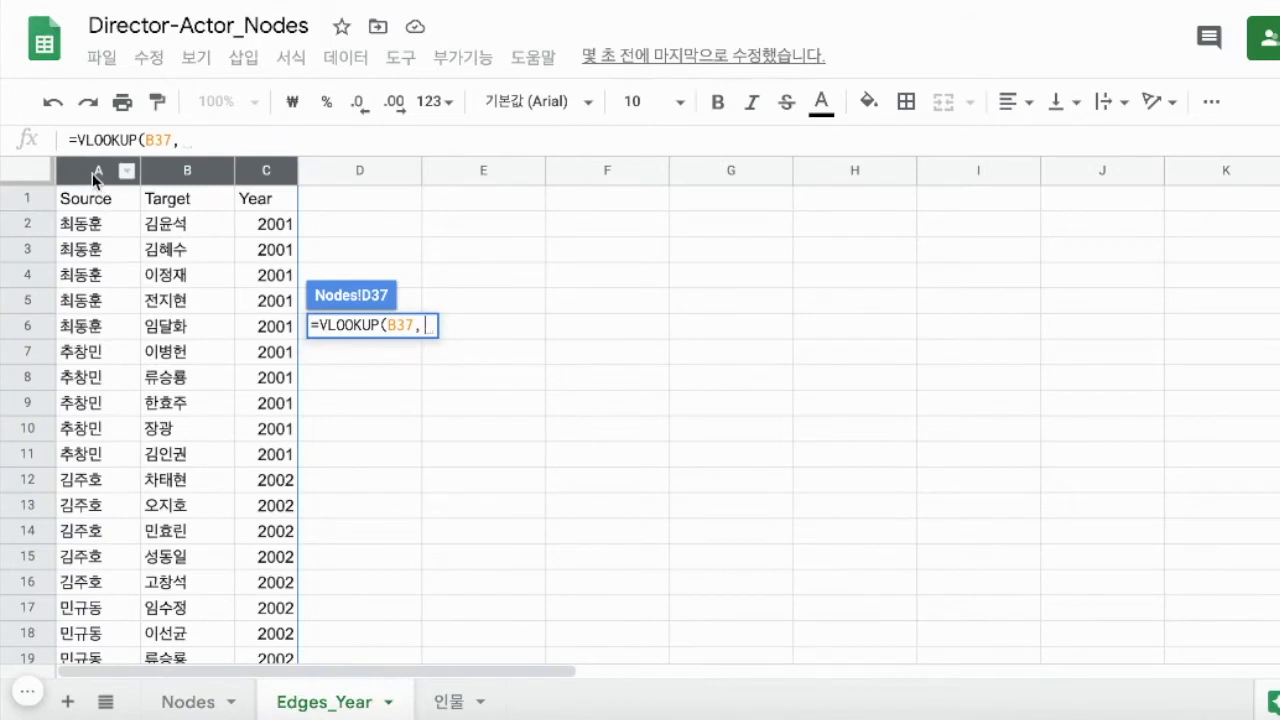
left_click(94, 175)
left_click(183, 174)
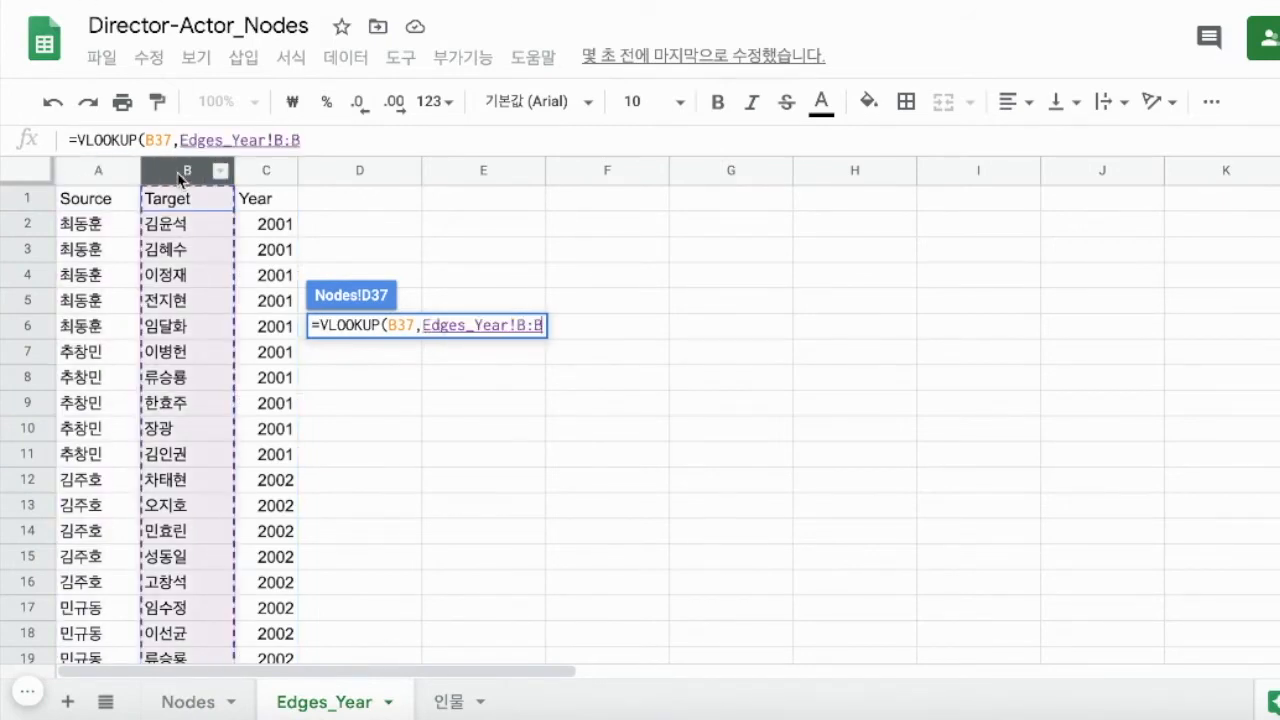
key("BackSpace")
key("BackSpace")
key("BackSpace")
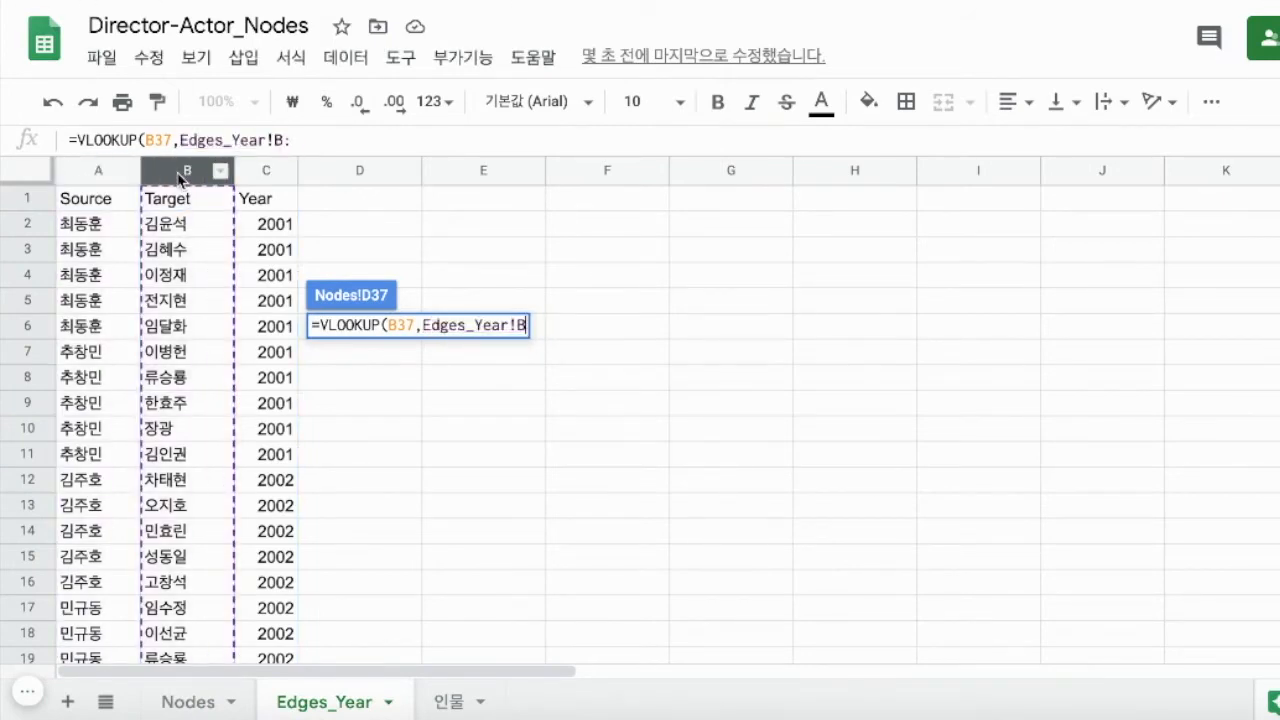
key("BackSpace")
key("BackSpace")
key("BackSpace")
key("BackSpace")
key("BackSpace")
key("BackSpace")
key("BackSpace")
key("BackSpace")
key("BackSpace")
key("BackSpace")
key("BackSpace")
Step: Complete the D37 lookup with range Edges_Year!B:C, index 2 and match type 0, and fill it down to the last row of Start Year
left_click_drag(177, 176, 279, 167)
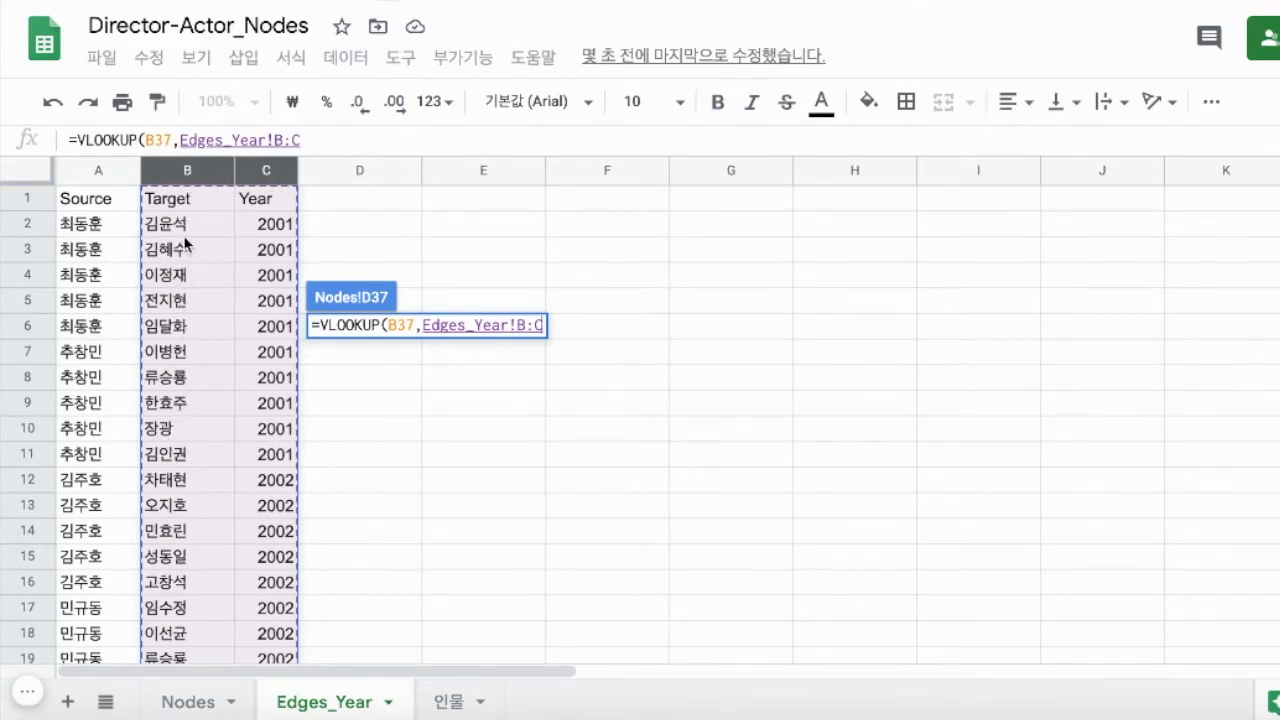
type(",")
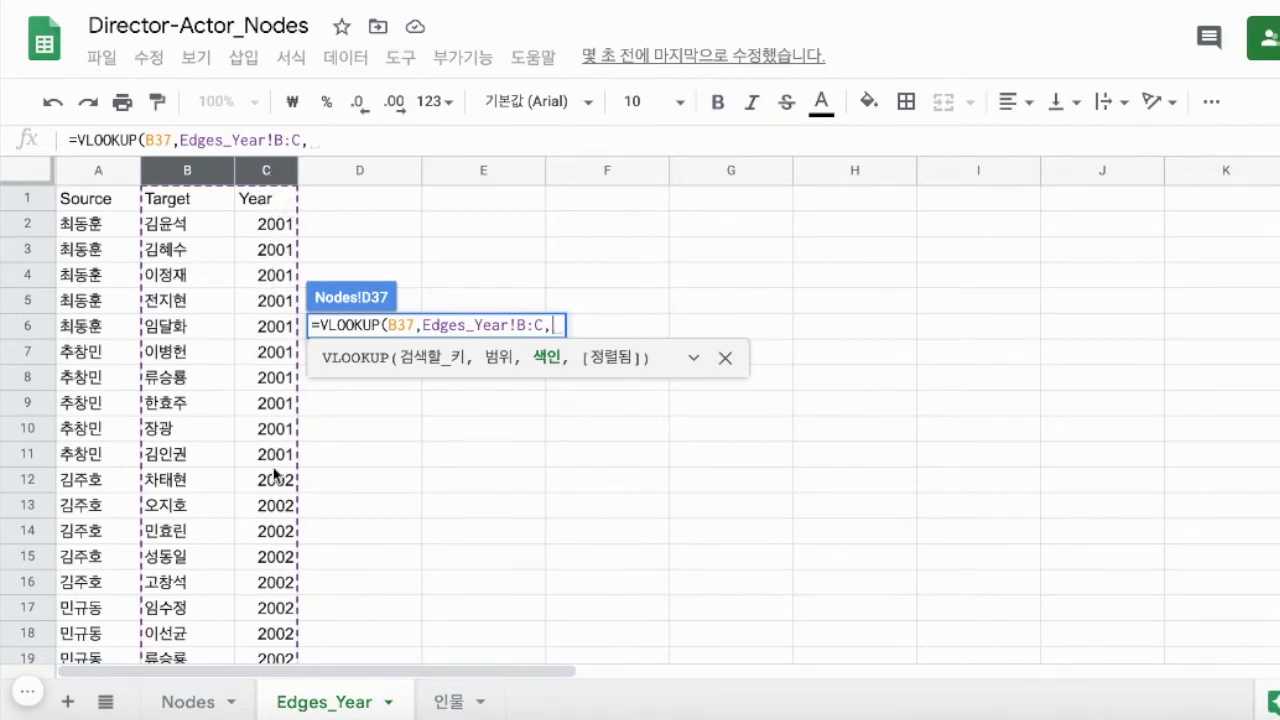
type("2,")
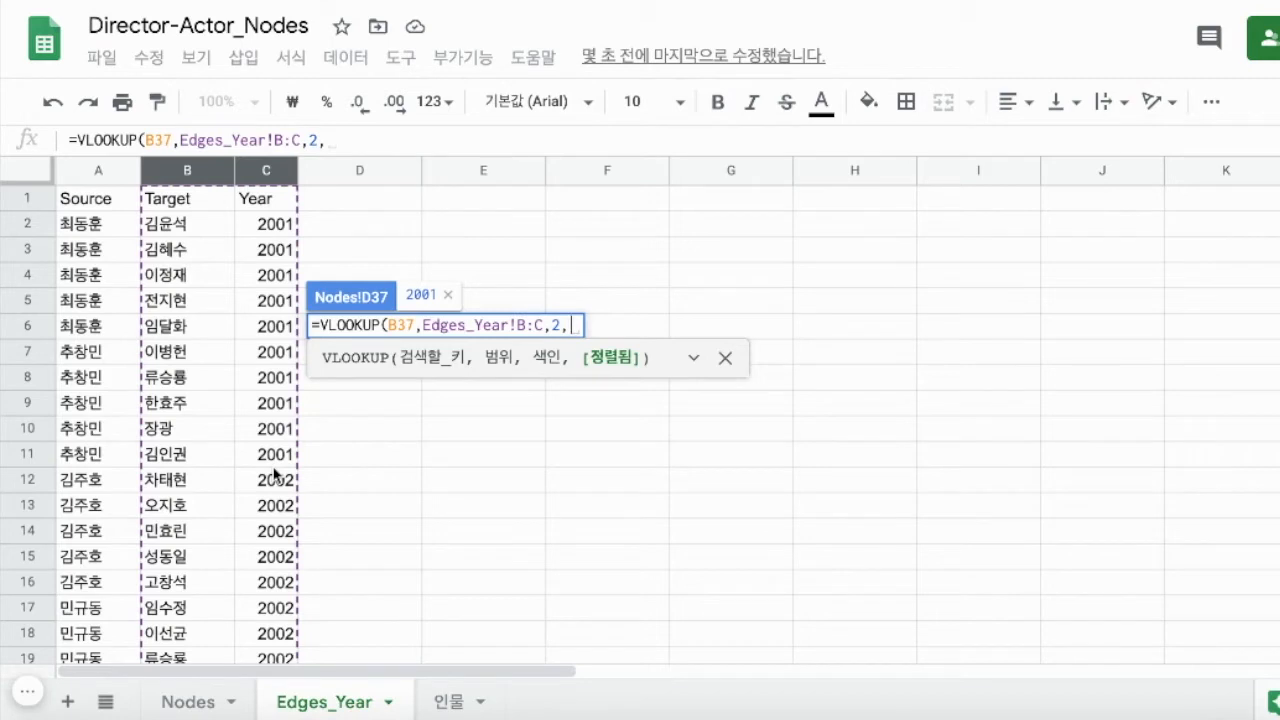
type("0")
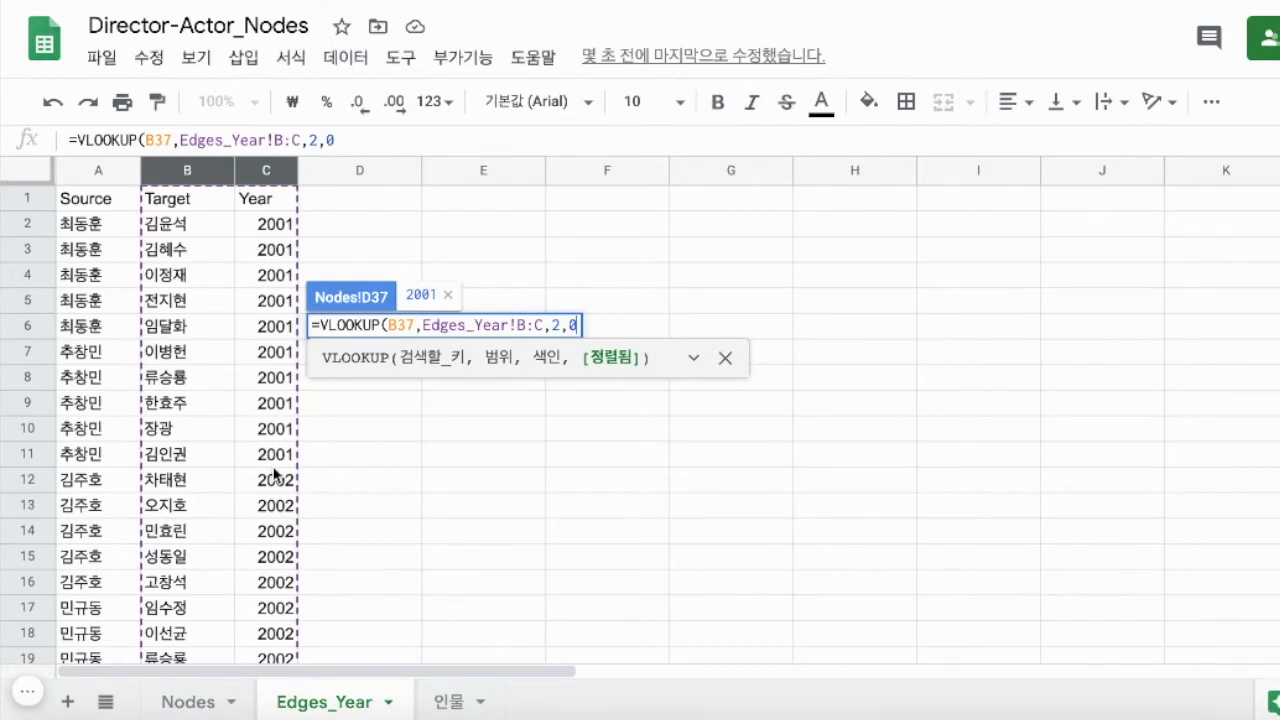
type(")")
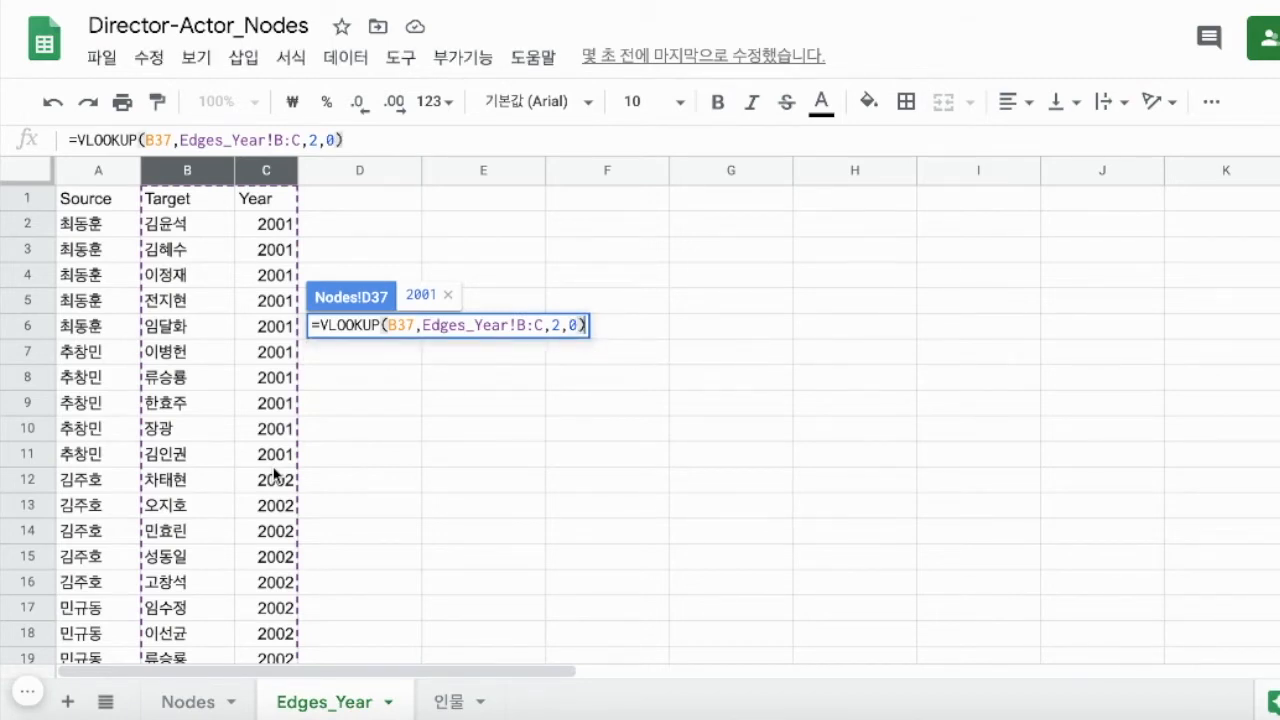
key("Return")
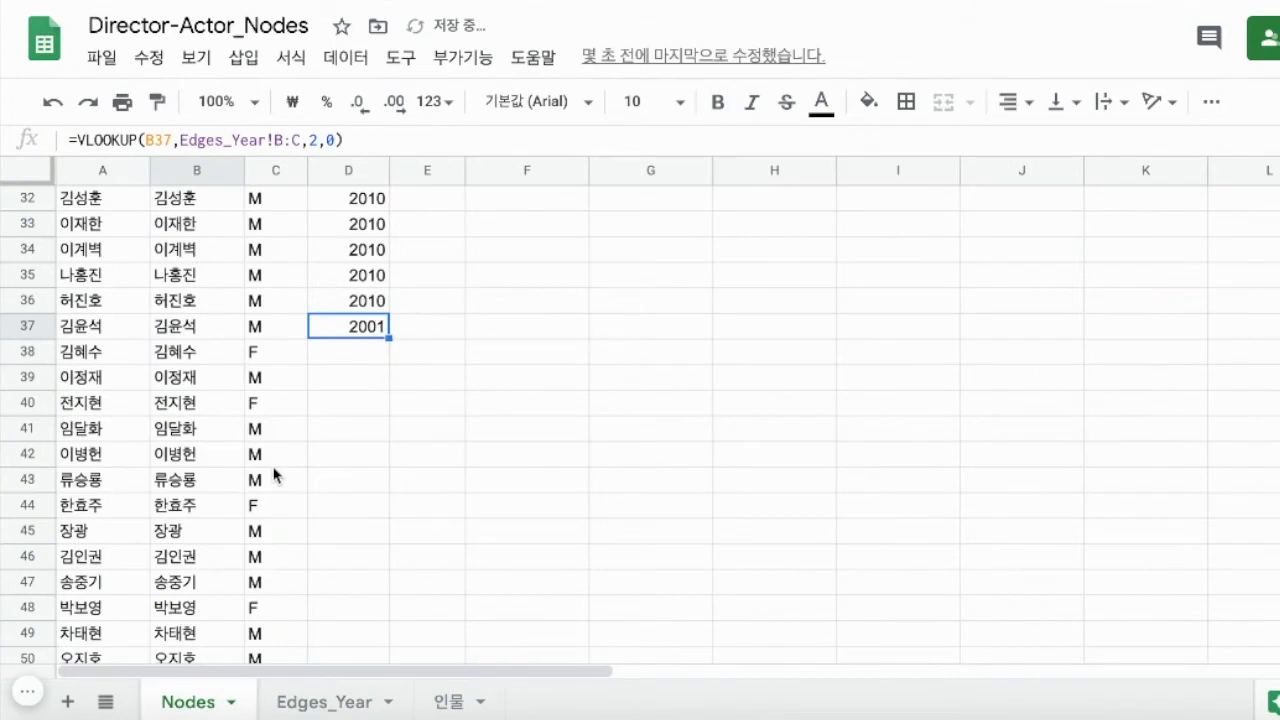
double_click(389, 337)
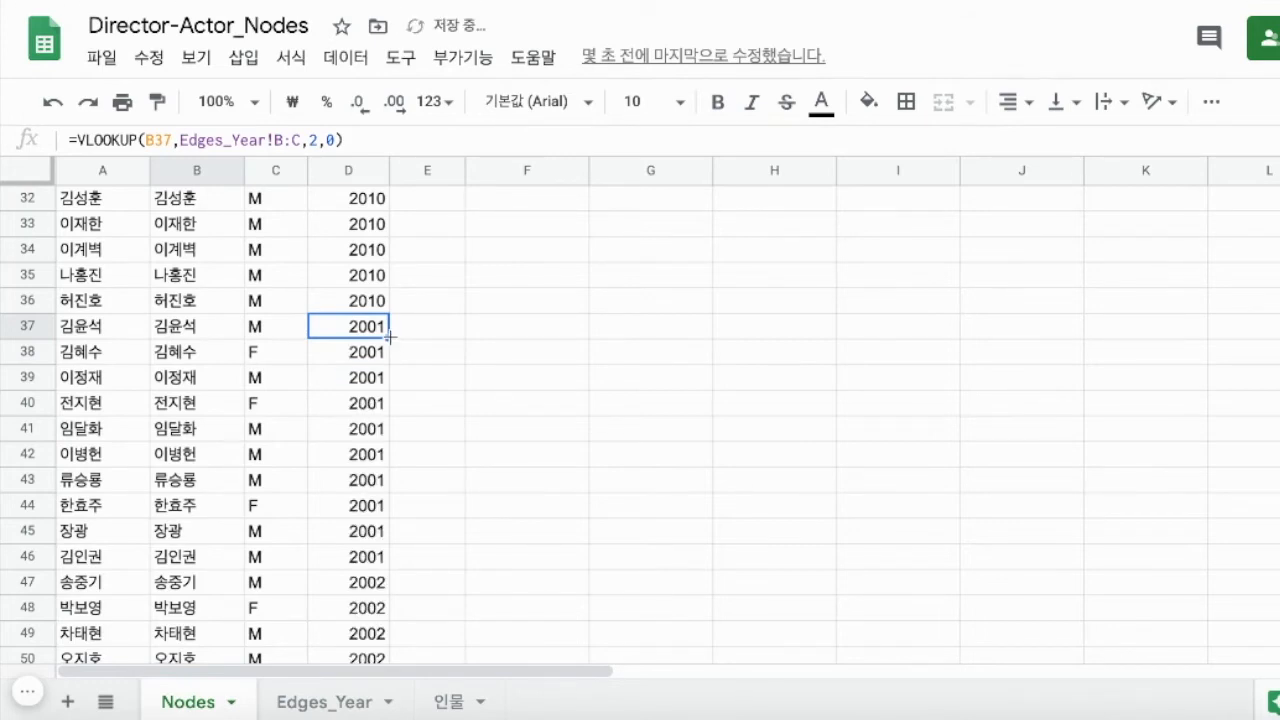
key("ctrl+Down")
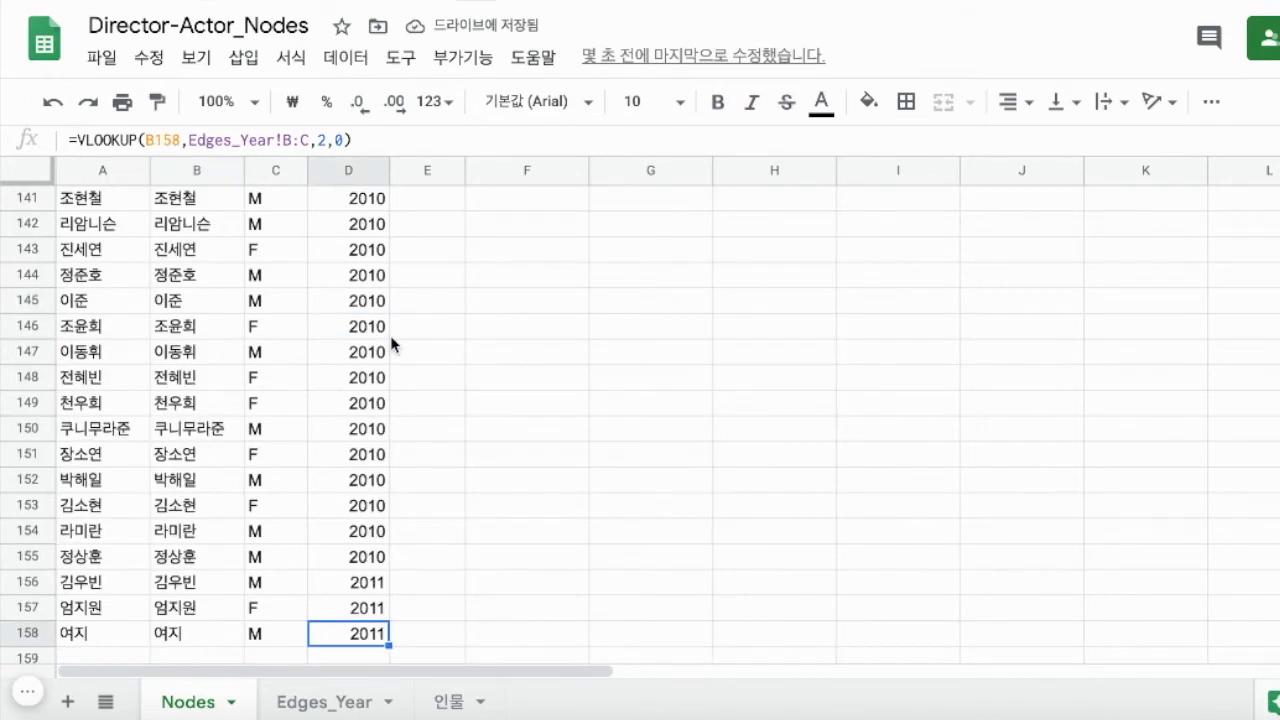
Step: Insert one empty column between the Start Year and End Year columns of the Nodes sheet
key("ctrl+Up")
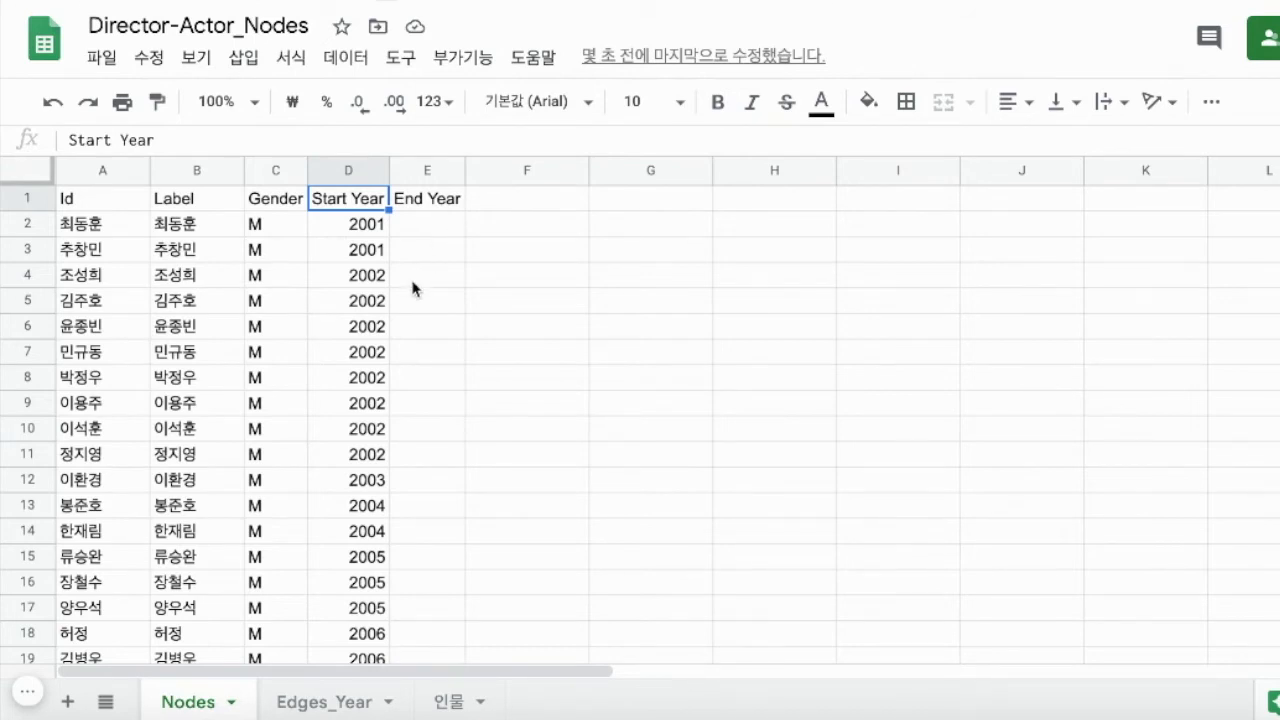
left_click(351, 167)
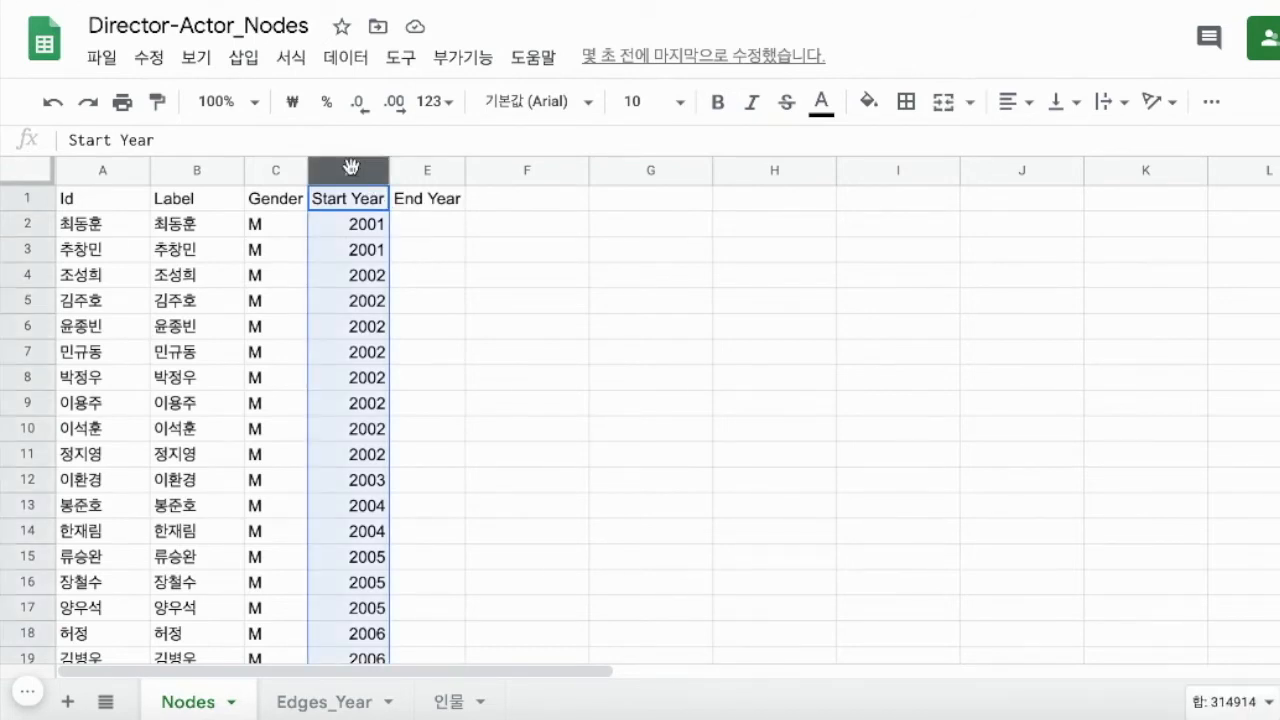
right_click(352, 170)
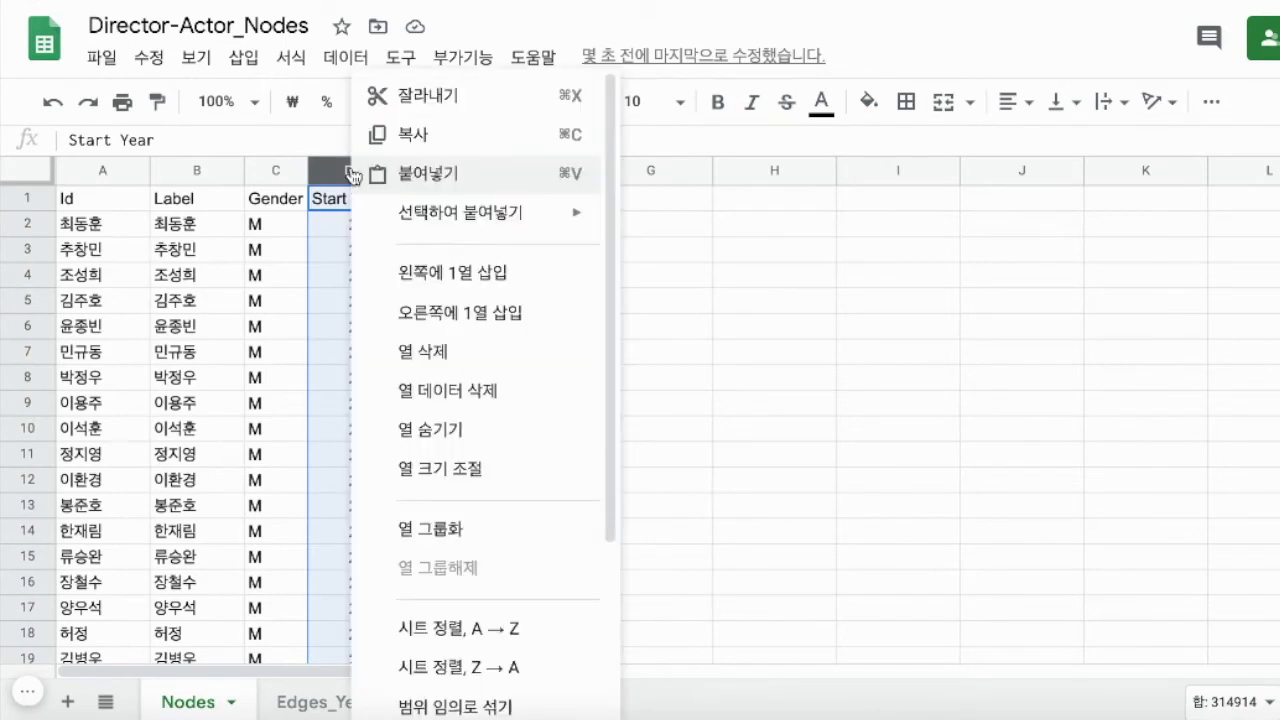
left_click(484, 322)
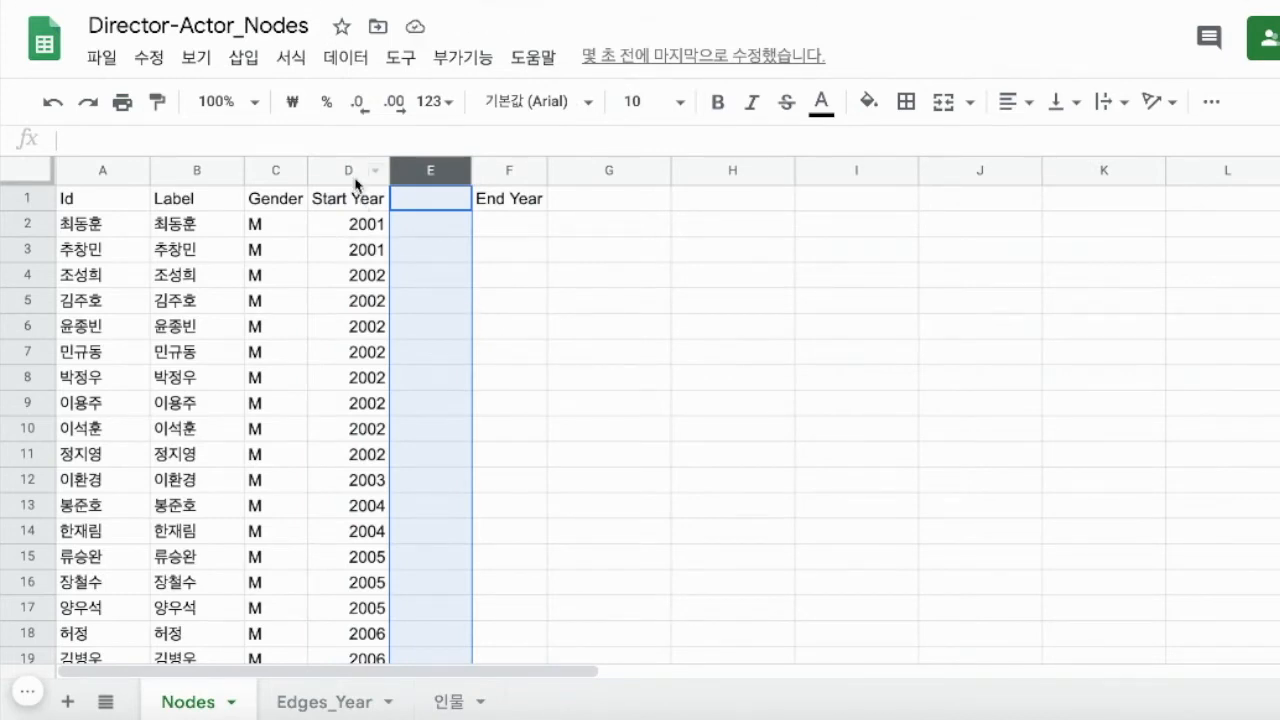
Step: Extend the D2 lookup formula into E2 and compare the references in the two cells
left_click(352, 230)
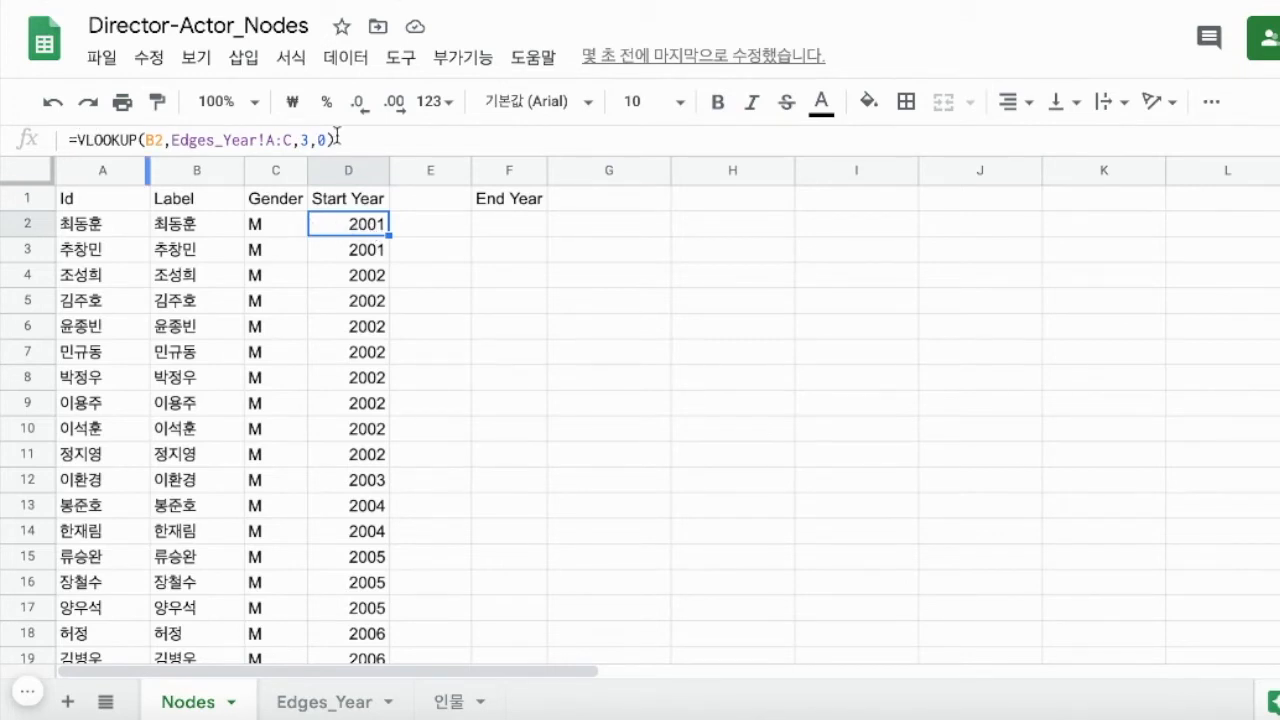
left_click_drag(340, 137, 45, 136)
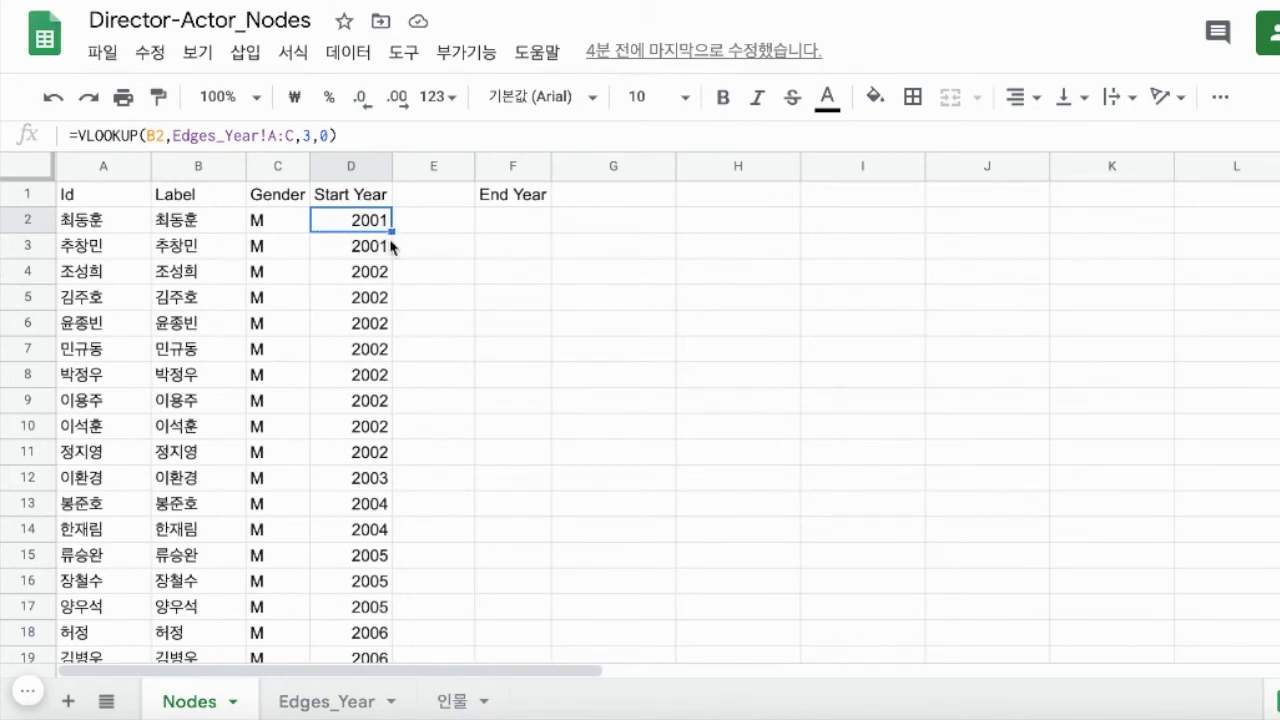
left_click_drag(393, 230, 457, 229)
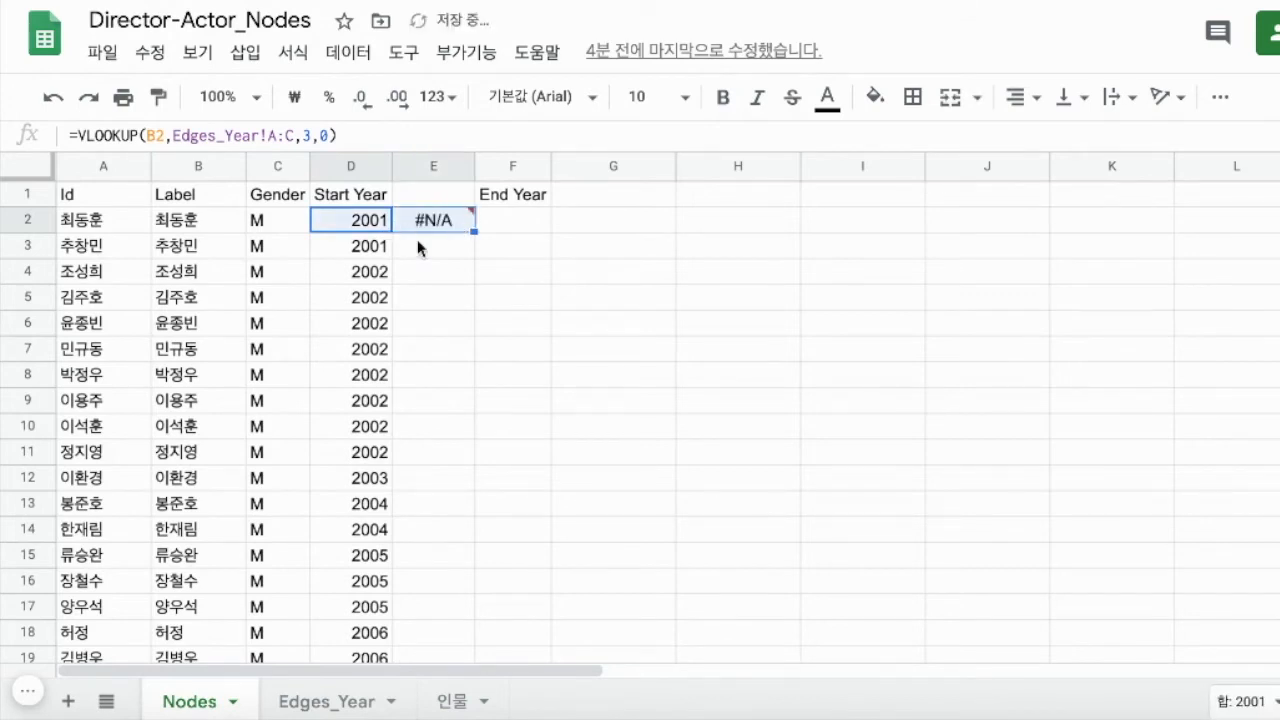
left_click(440, 222)
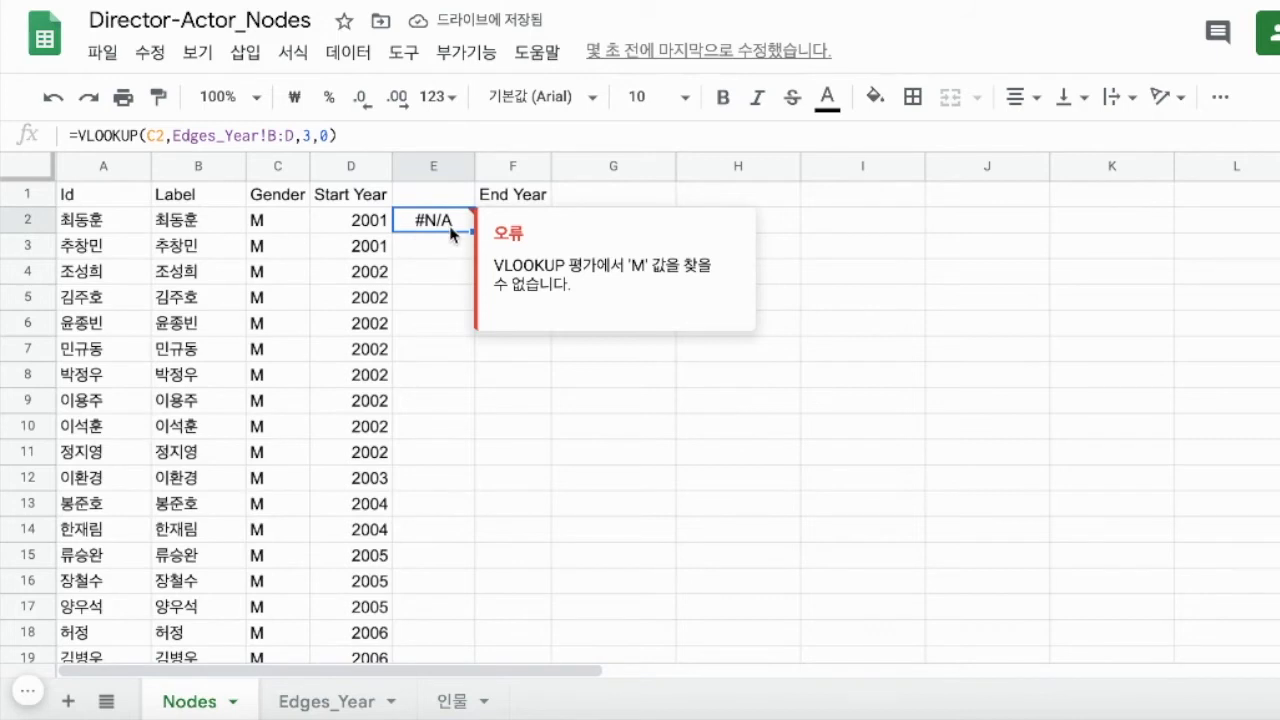
left_click(363, 220)
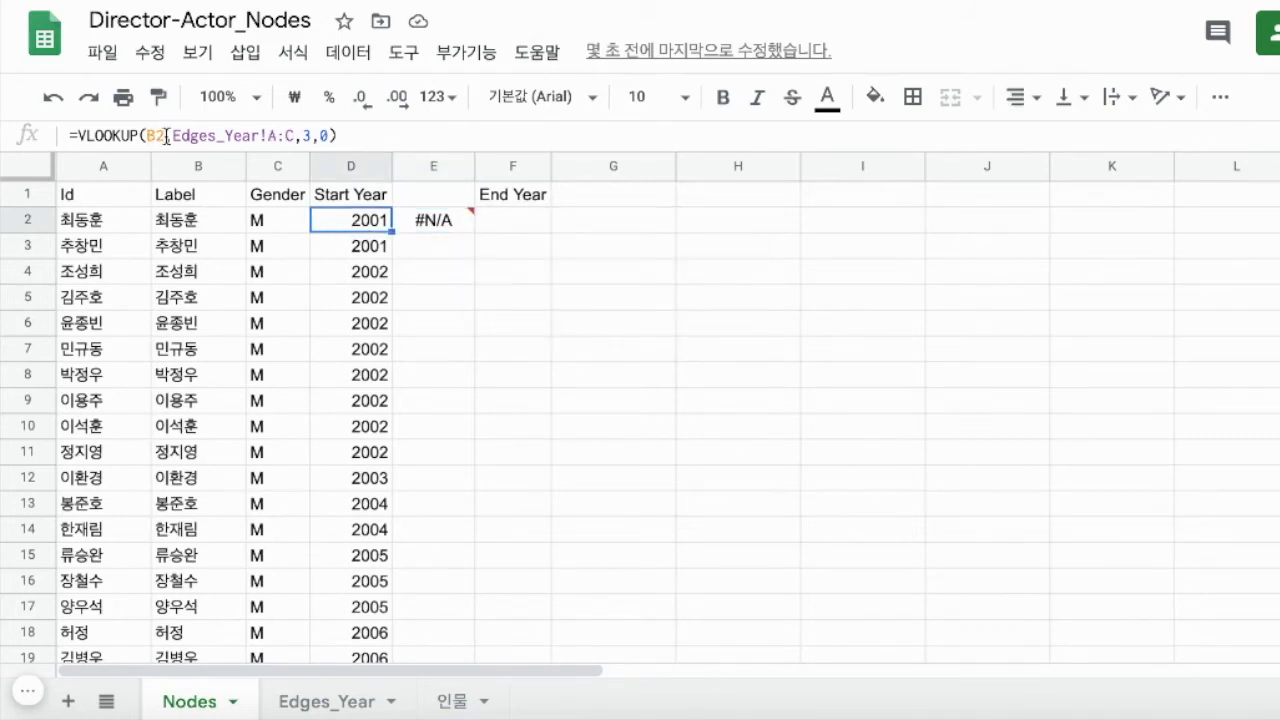
Step: Inspect the lookup error in E2 and clear that cell's formula
left_click(447, 226)
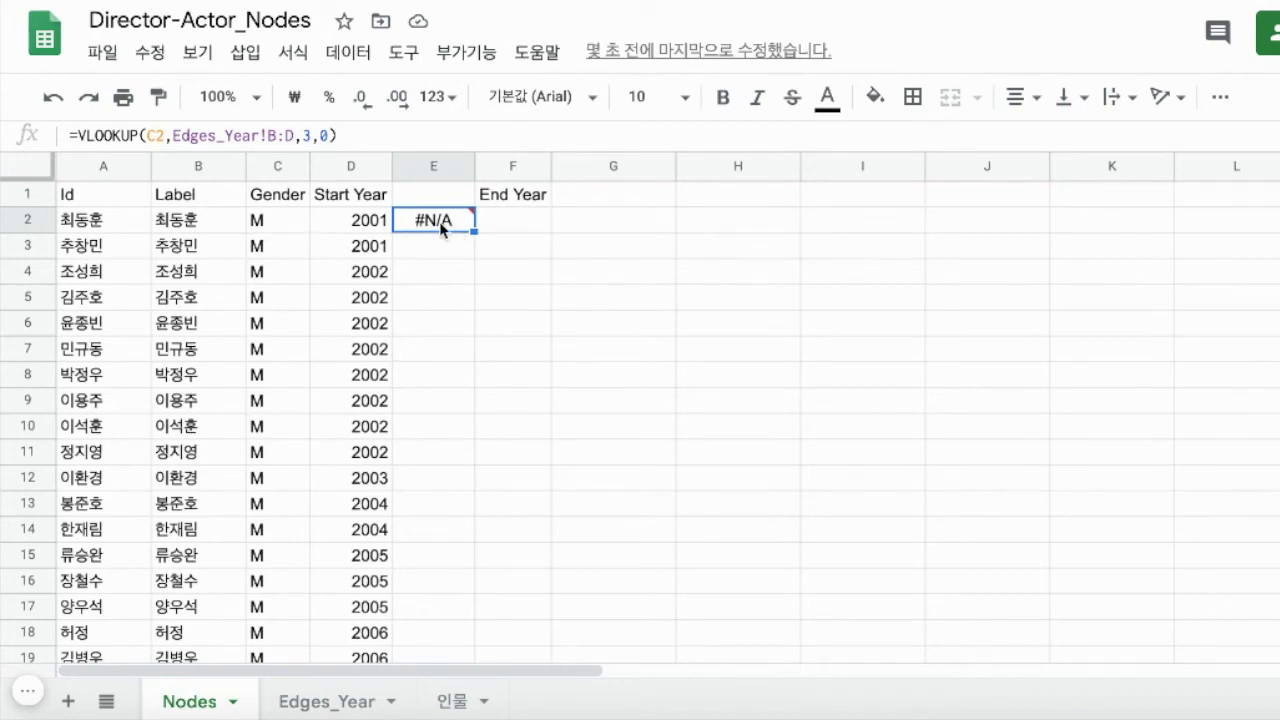
mouse_move(438, 221)
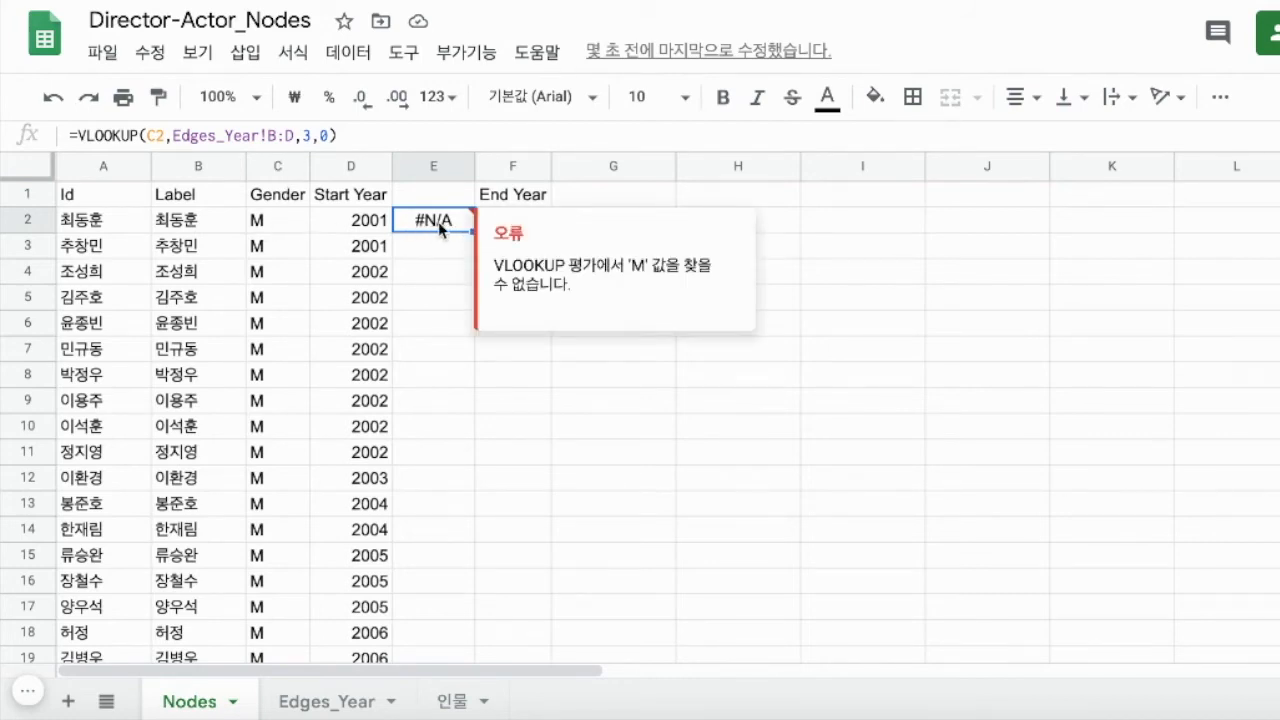
key("Delete")
Step: Copy the lookup results from D2:D158 and paste them as values only into column E starting at E2
left_click(356, 221)
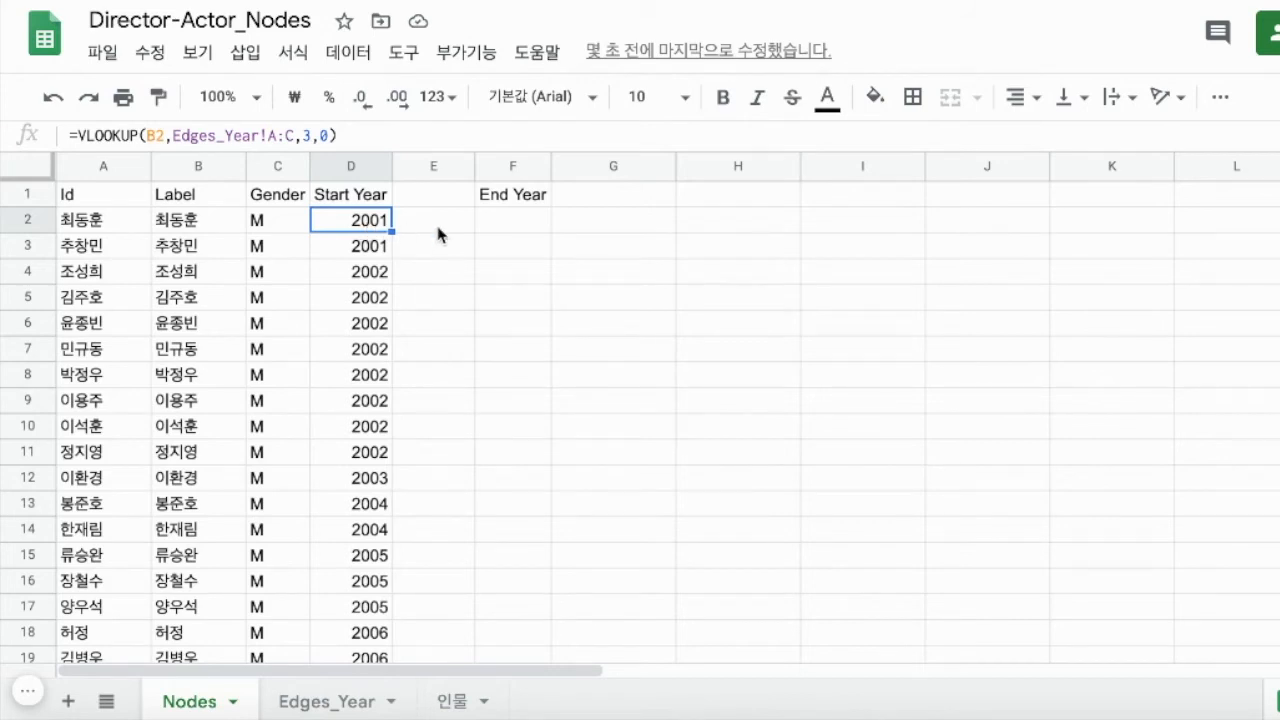
left_click(318, 703)
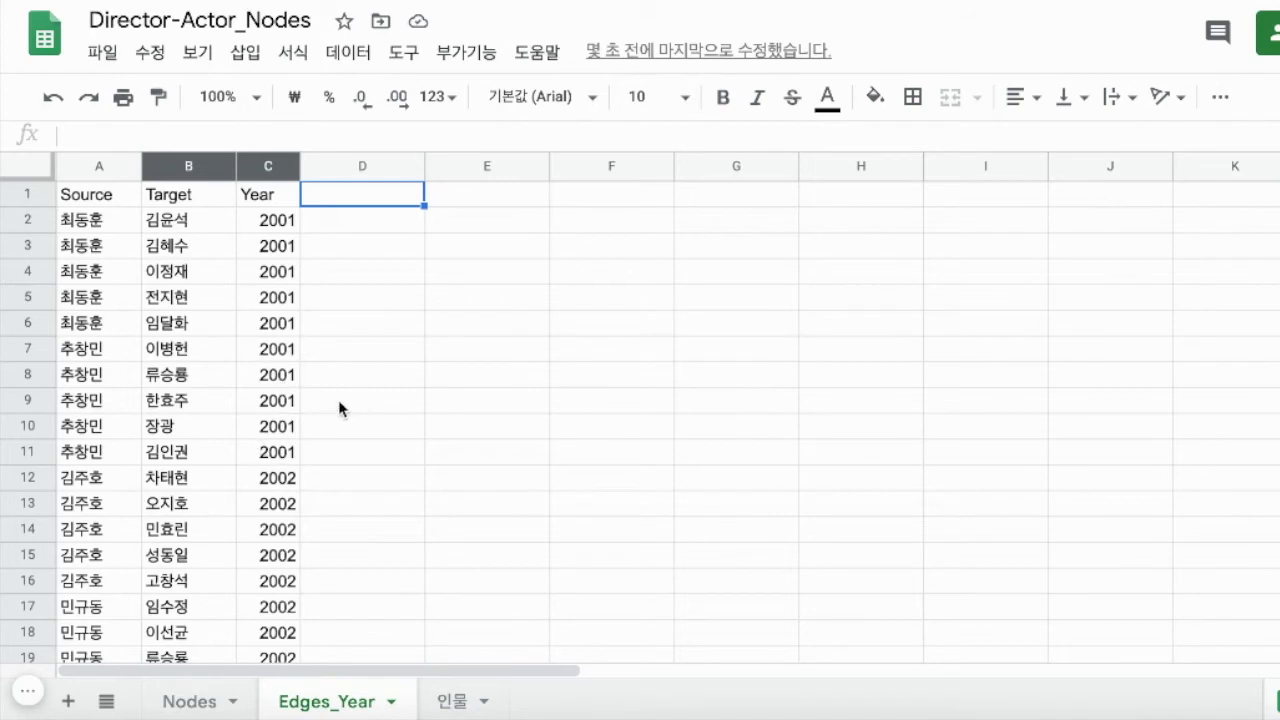
left_click(190, 703)
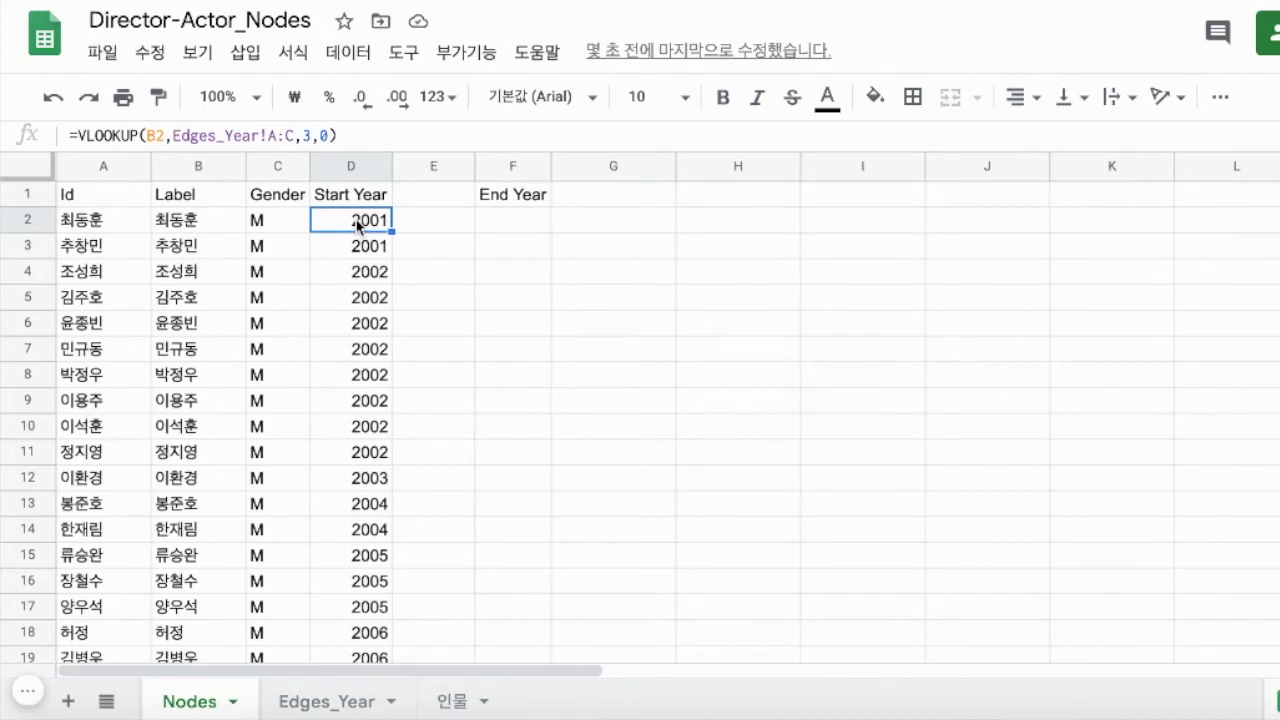
key("ctrl+shift+Down")
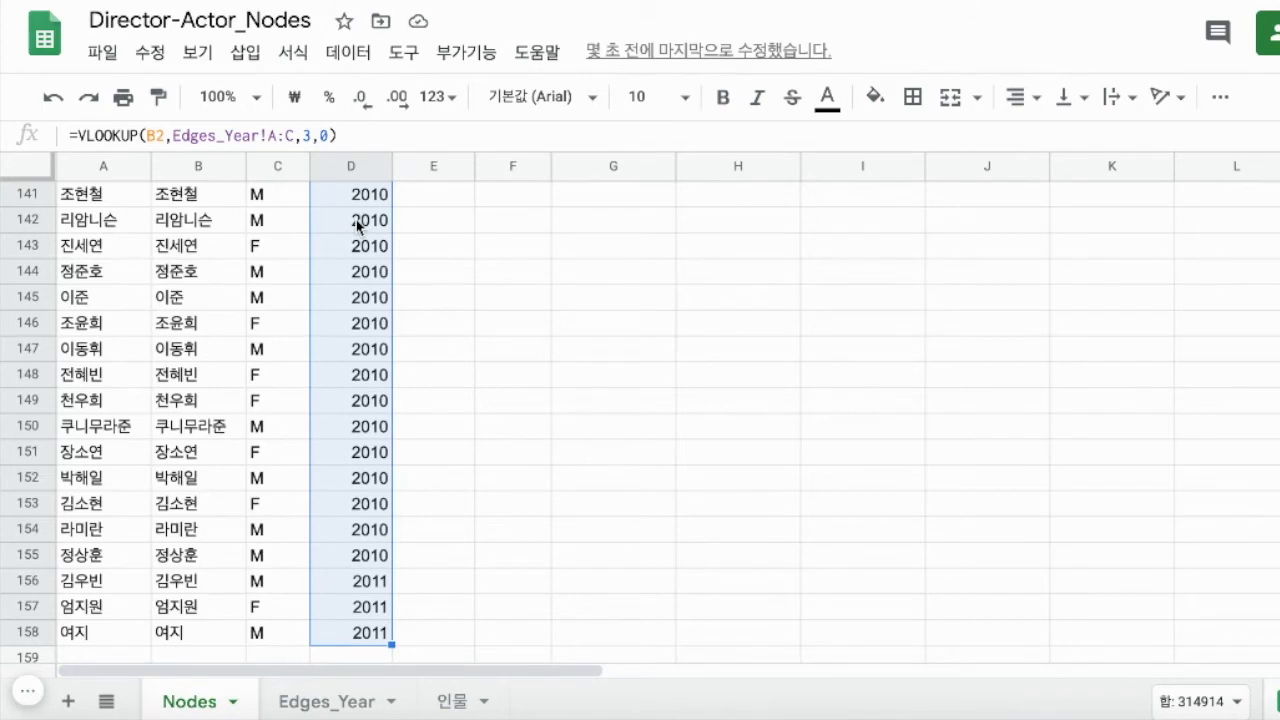
key("ctrl+c")
scroll(508, 316, "up", 20)
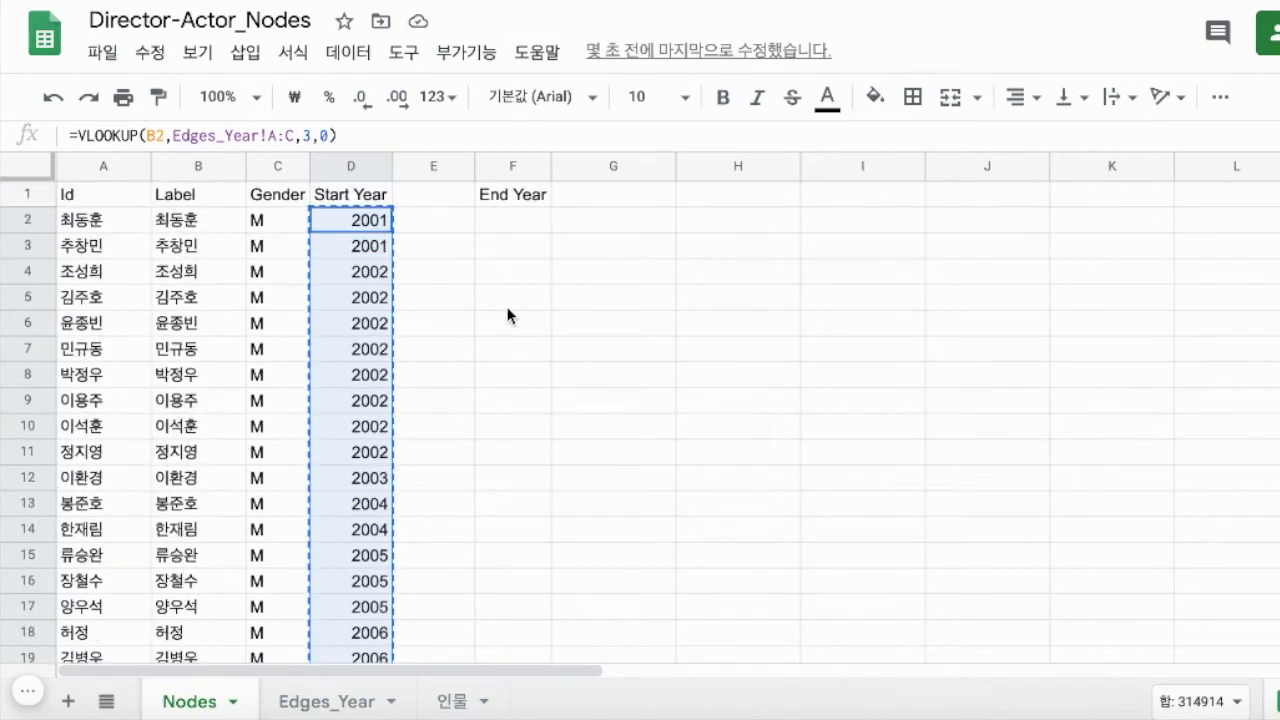
left_click(438, 221)
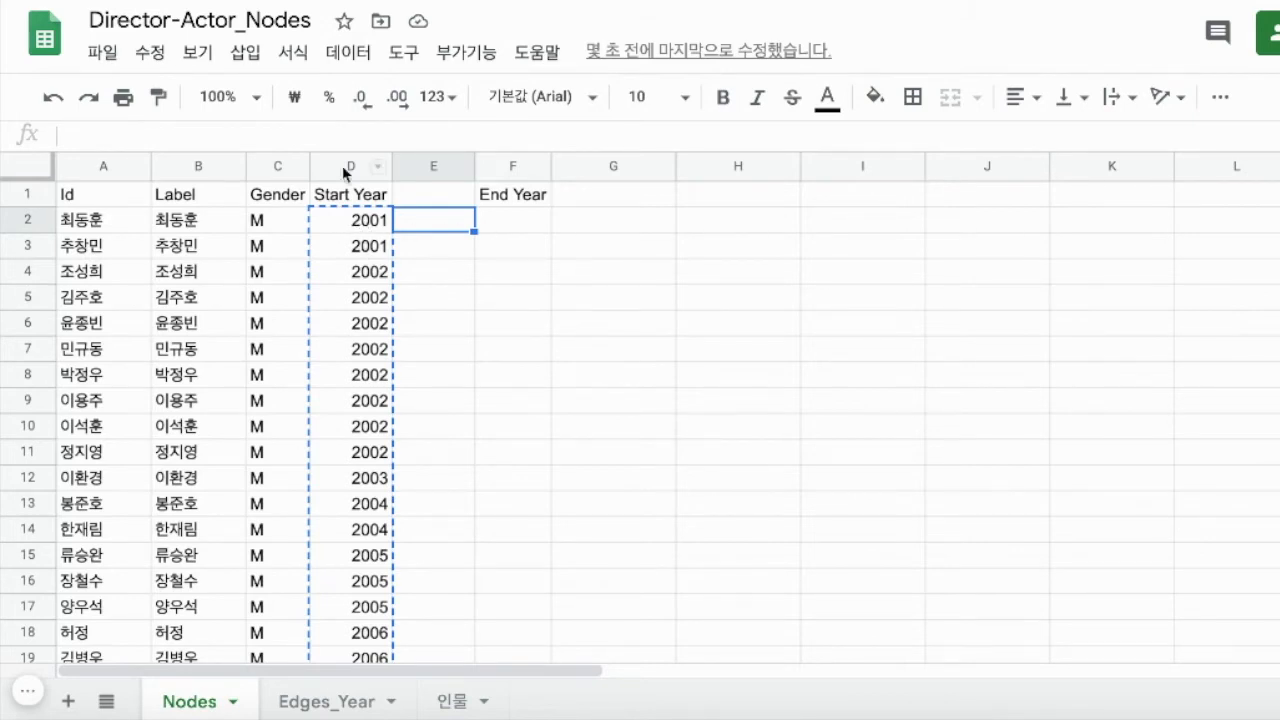
left_click(150, 55)
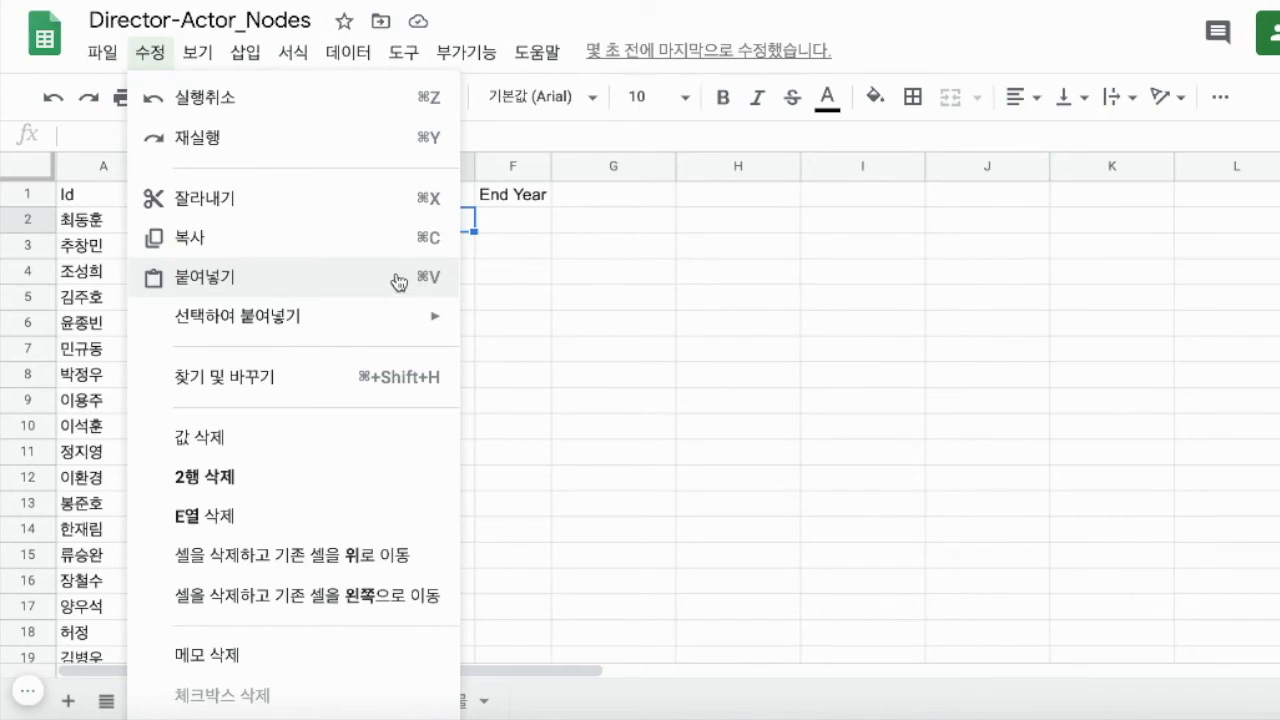
mouse_move(366, 330)
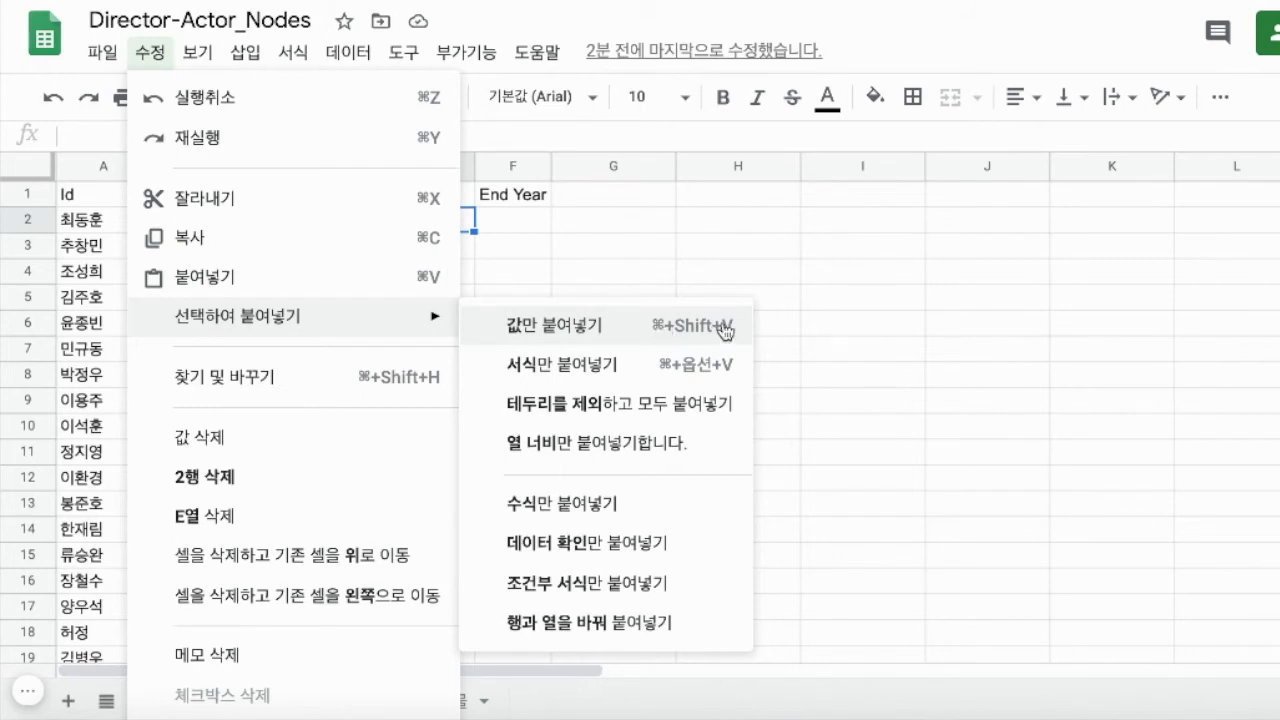
left_click(509, 218)
left_click(436, 226)
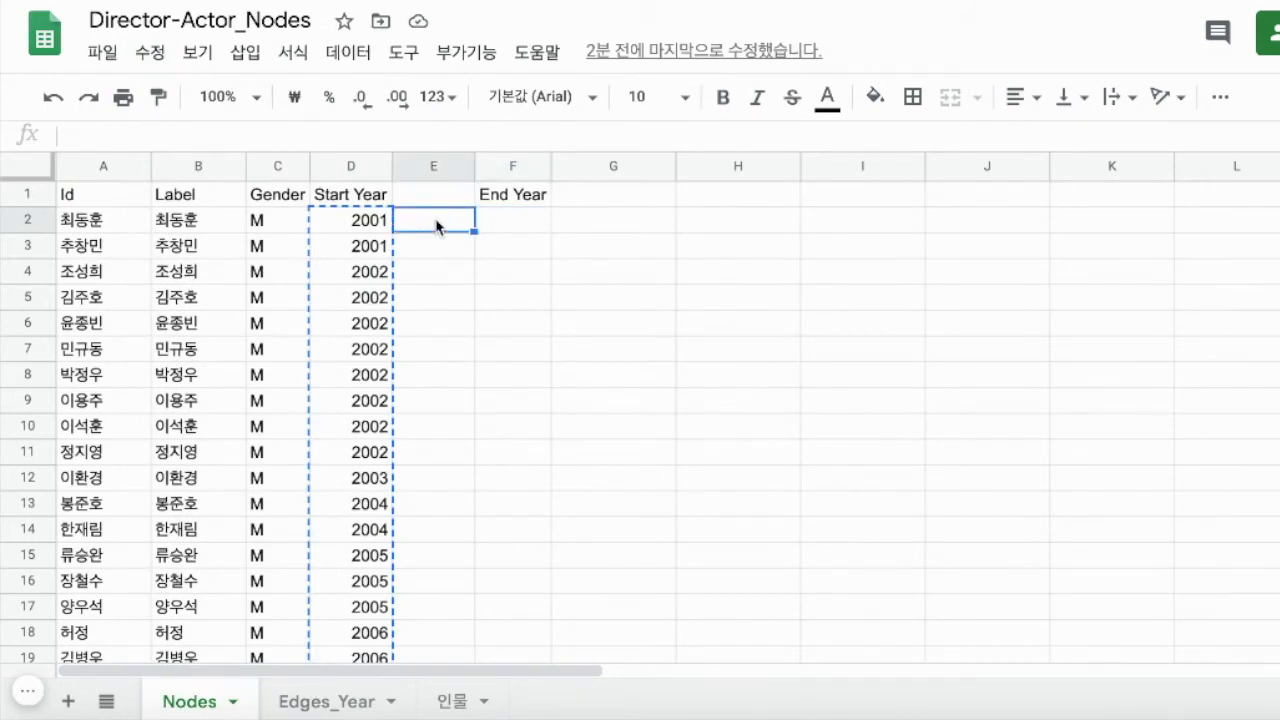
key("ctrl+v")
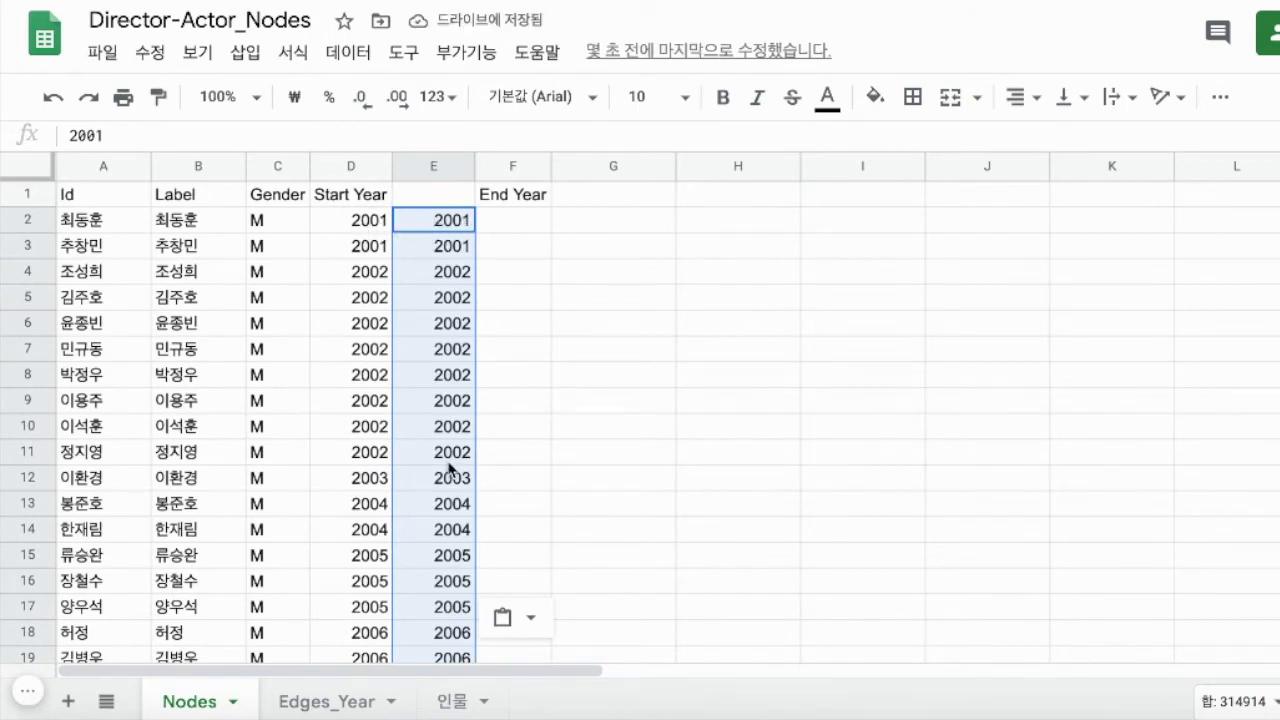
Step: Compare the contents of D2 and E2 to check formula against pasted value
left_click(363, 222)
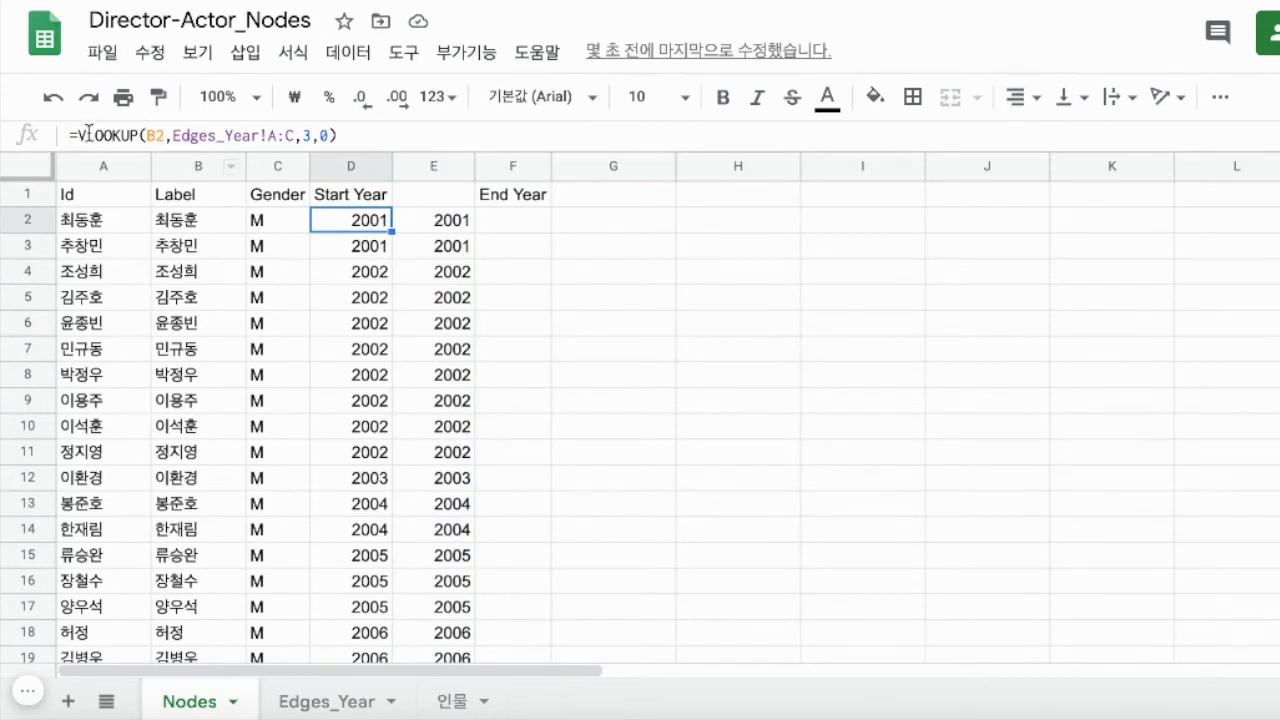
left_click(447, 232)
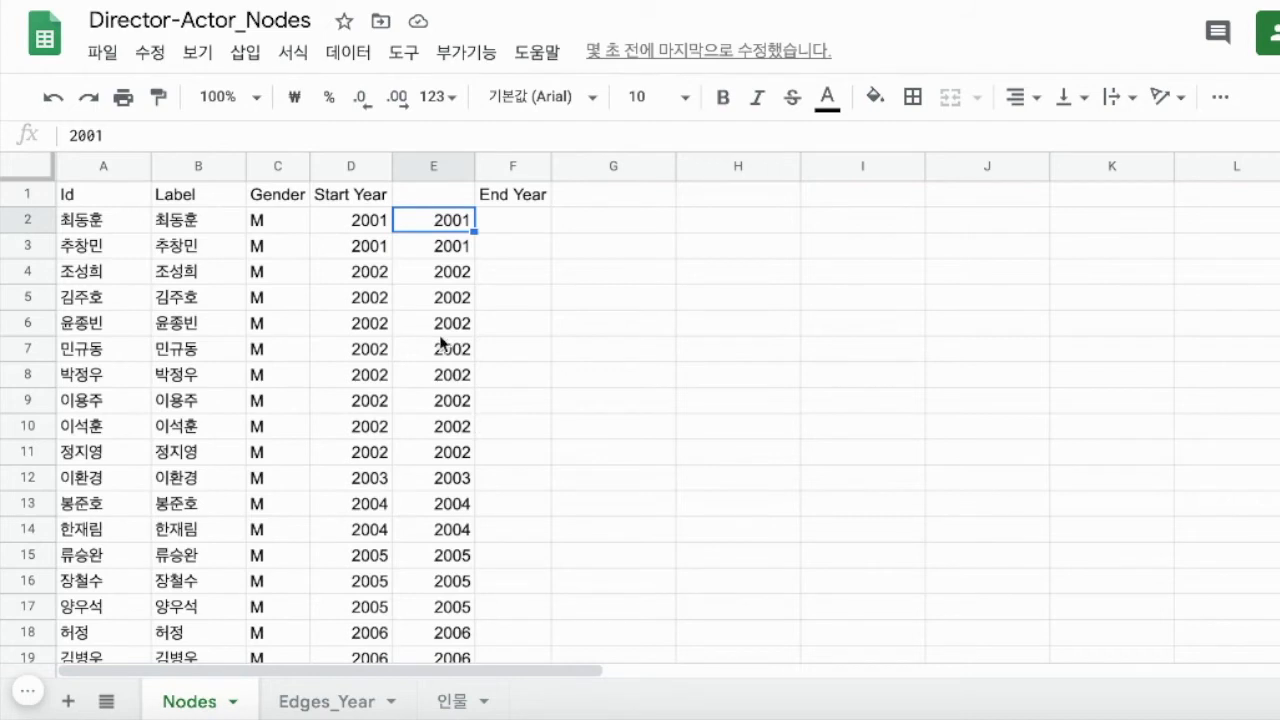
left_click(362, 222)
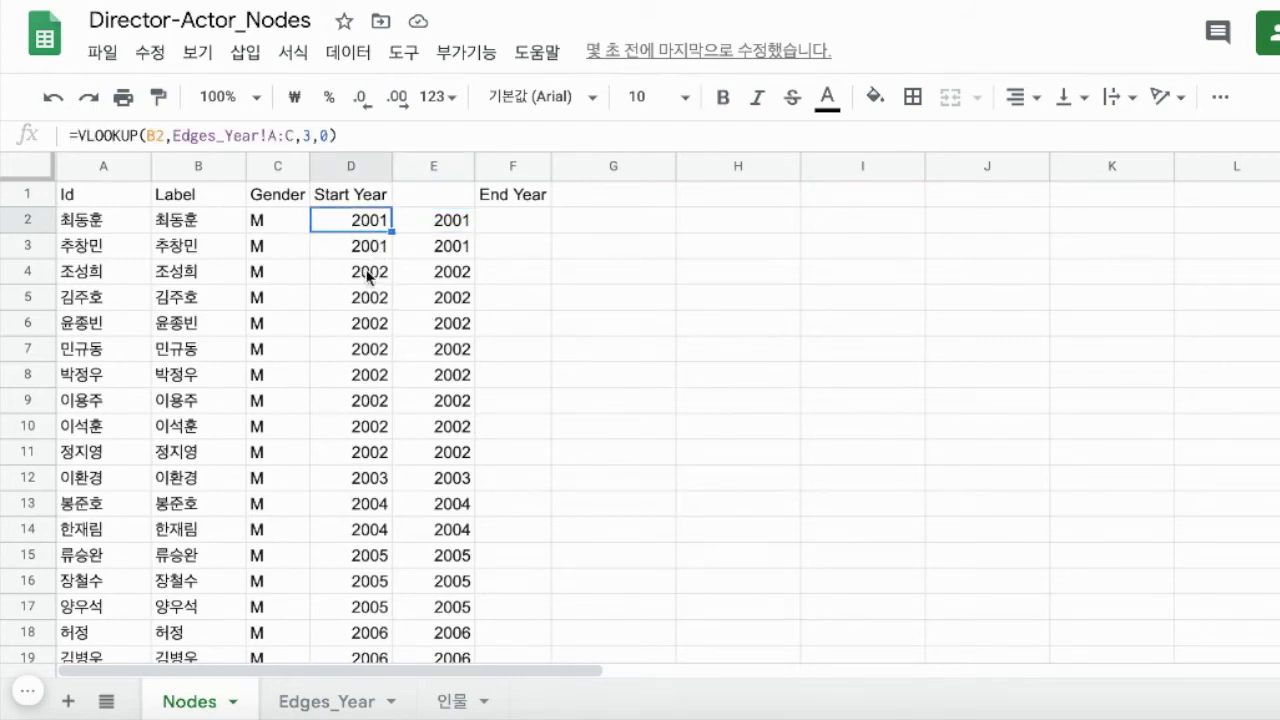
left_click(443, 226)
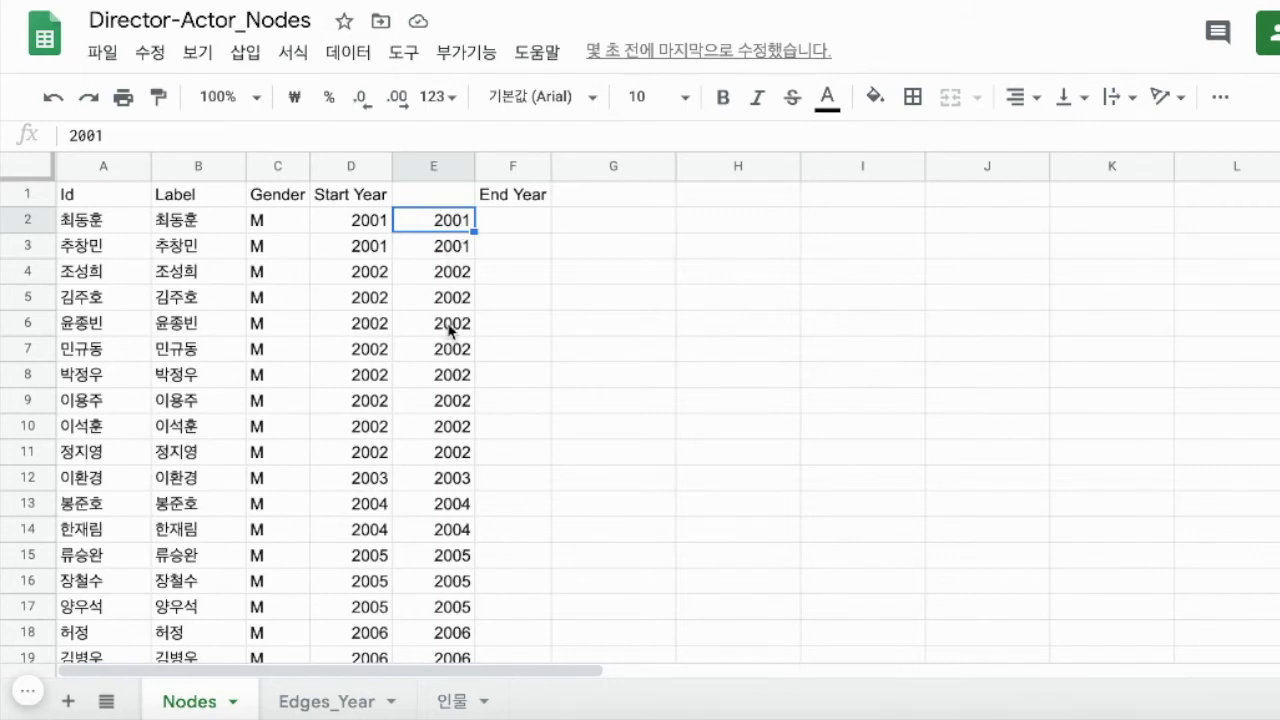
Step: Move the Start Year header from D1 to E1, leaving D1 empty
left_click(358, 198)
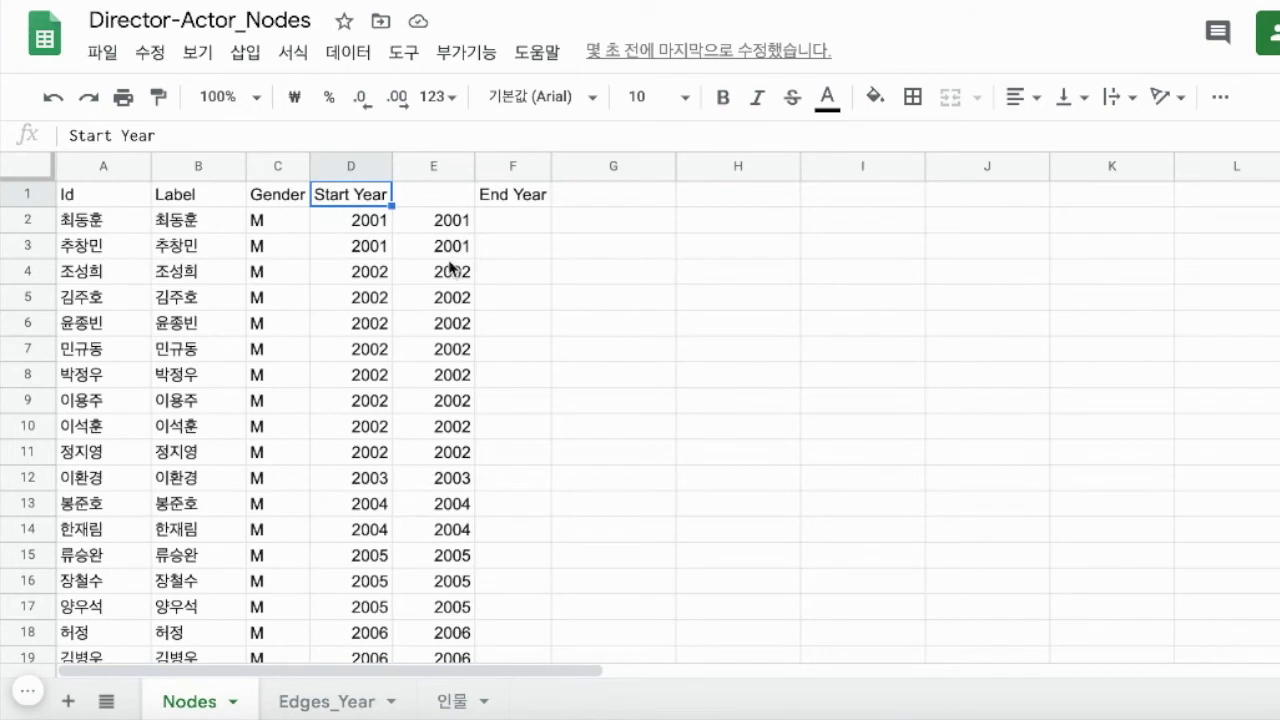
left_click_drag(392, 205, 460, 208)
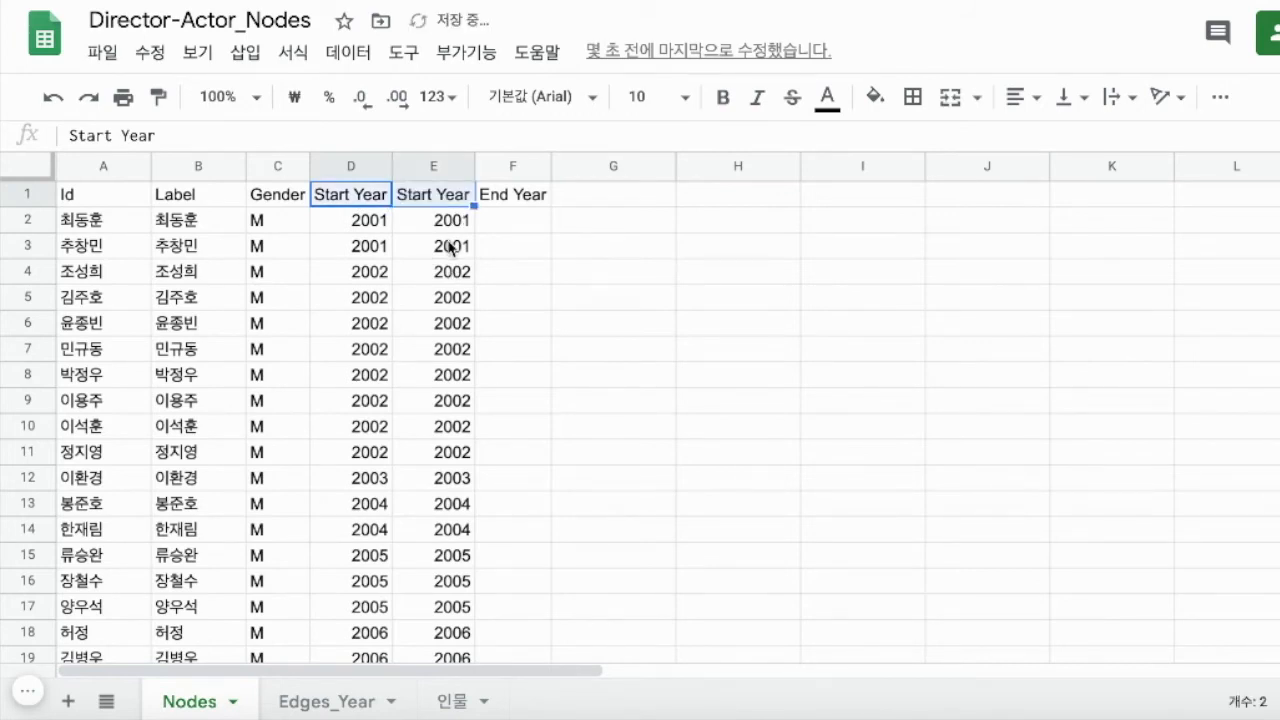
left_click(365, 204)
key("Delete")
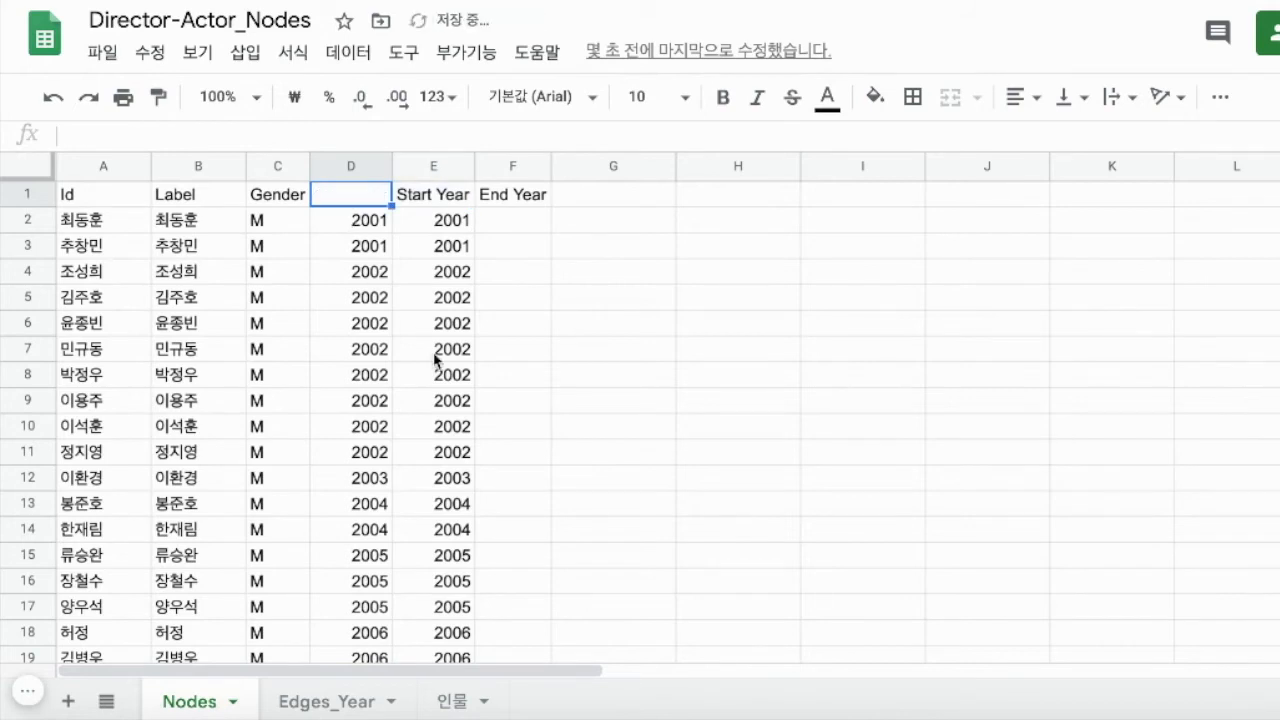
Step: Review columns D and E of the Nodes sheet and the Year column of the Direcor-Actor-Year spreadsheet
left_click(435, 165)
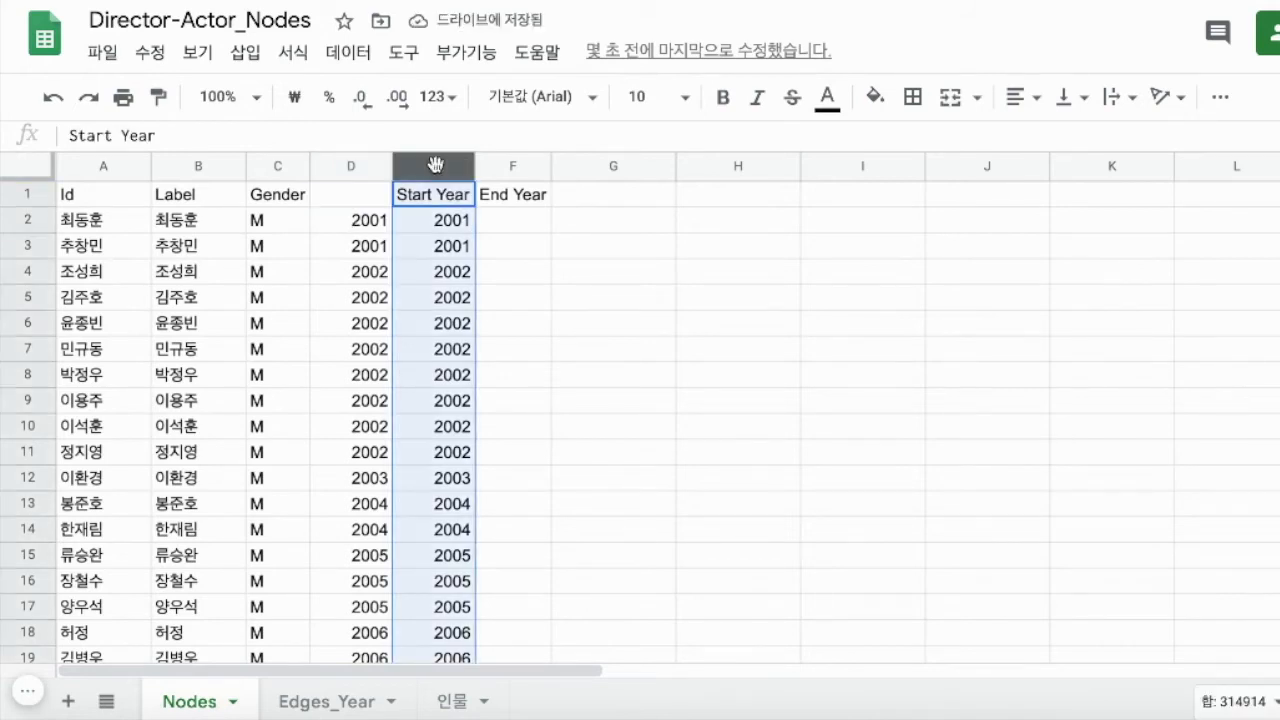
left_click(352, 167)
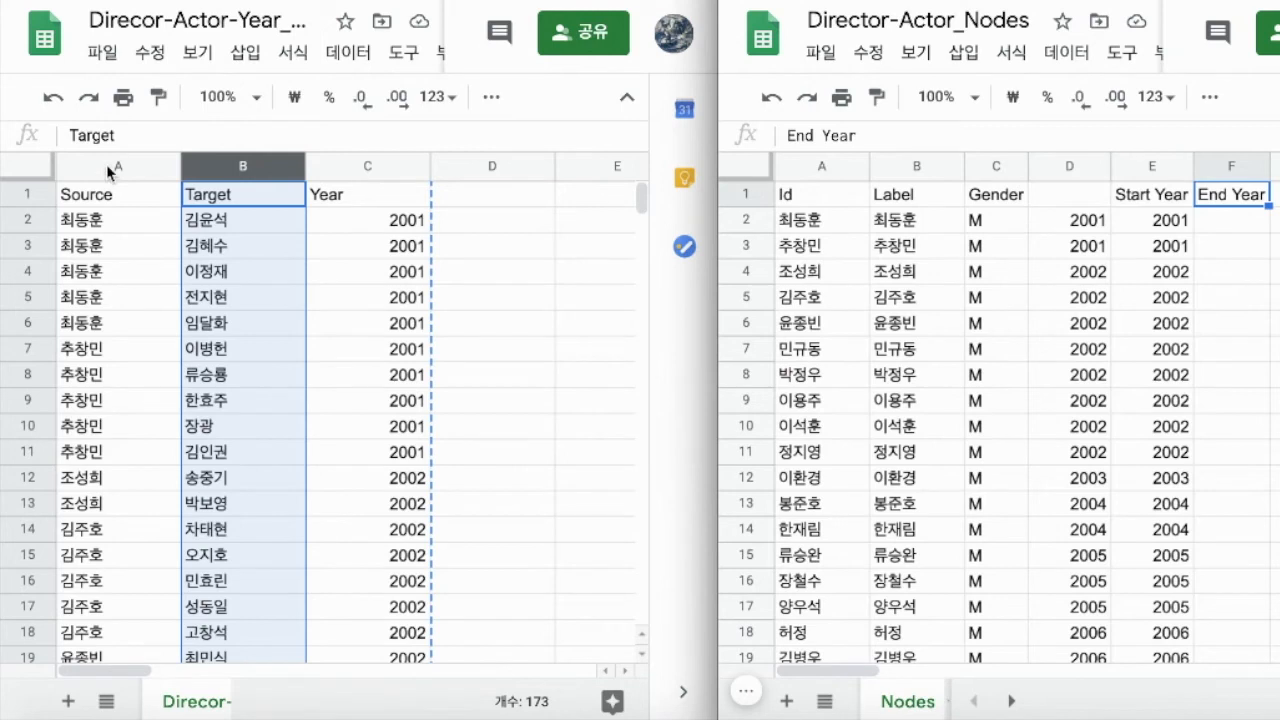
left_click(355, 166)
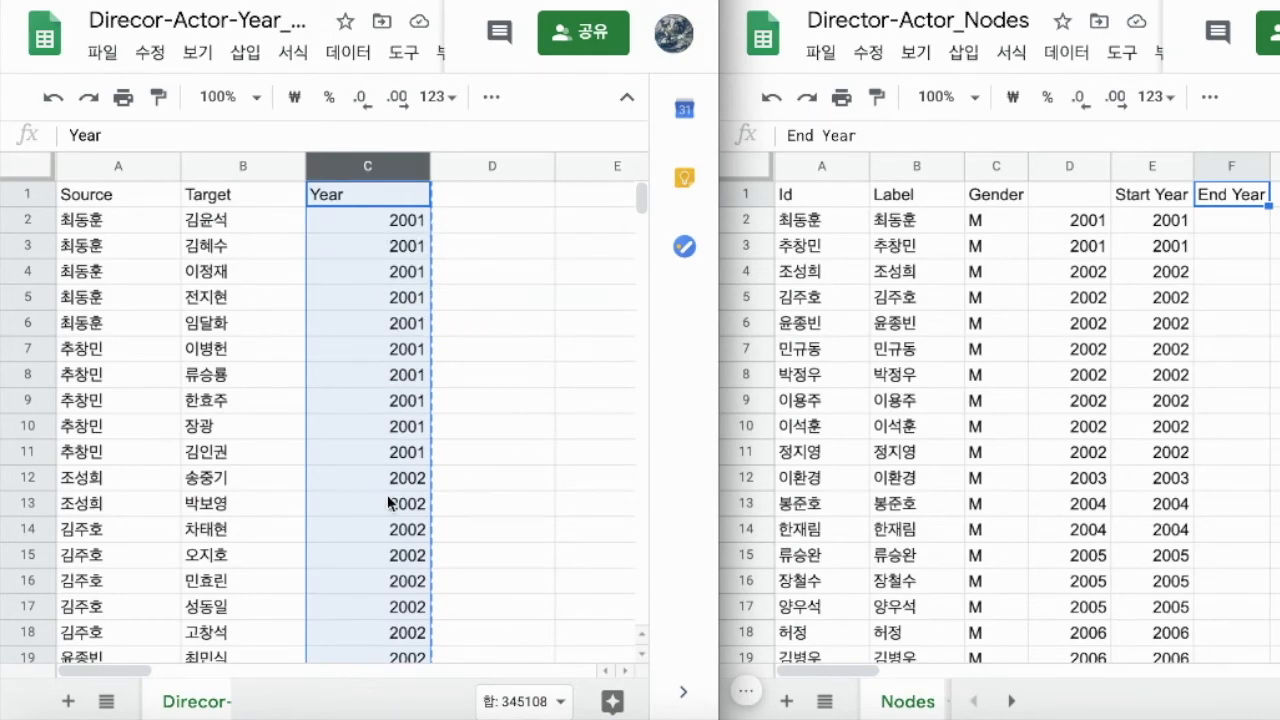
scroll(388, 501, "down", 4)
scroll(388, 501, "up", 4)
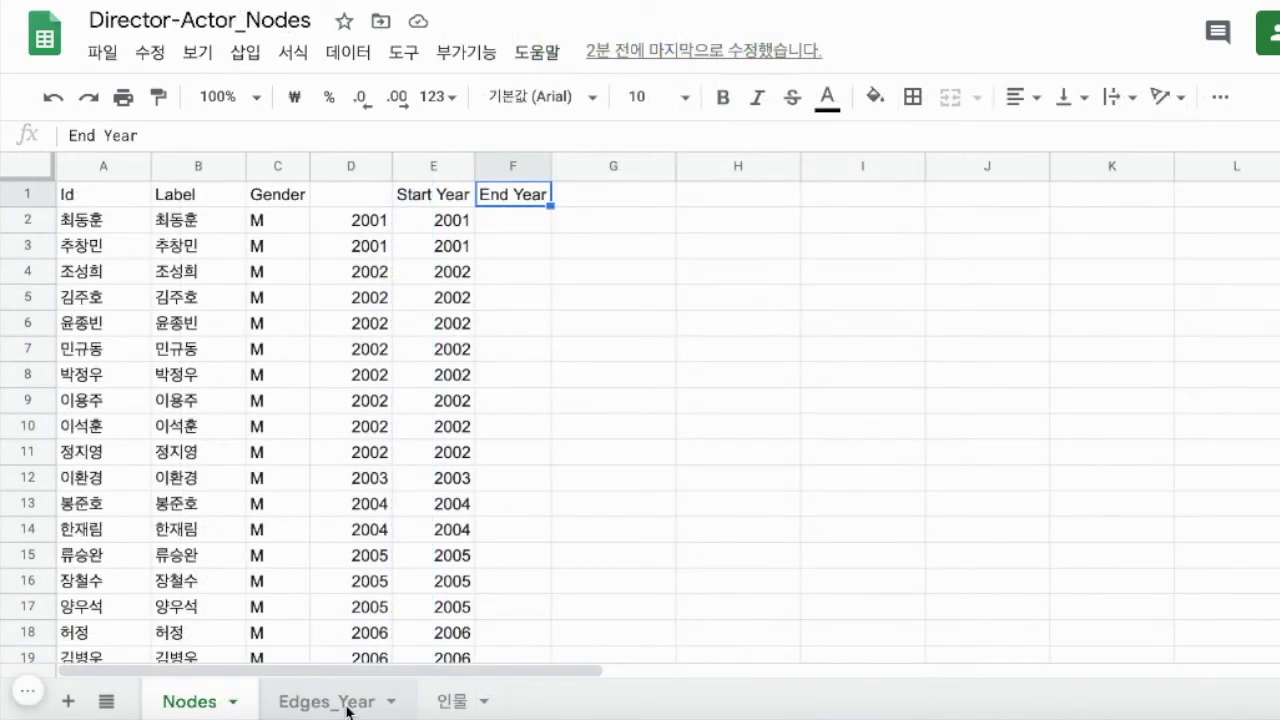
Step: Sort the Edges_Year range A1:C1000 by Year in Z → A order, treating the first row as a header
left_click(347, 703)
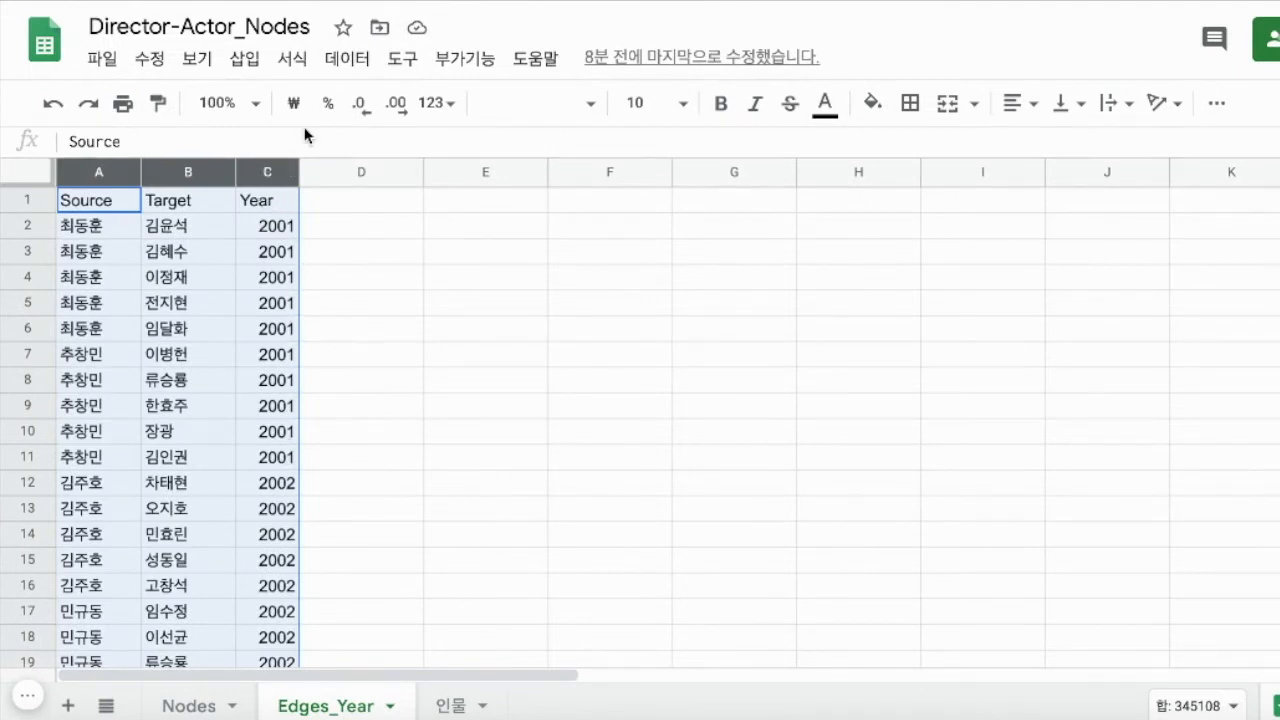
left_click(348, 63)
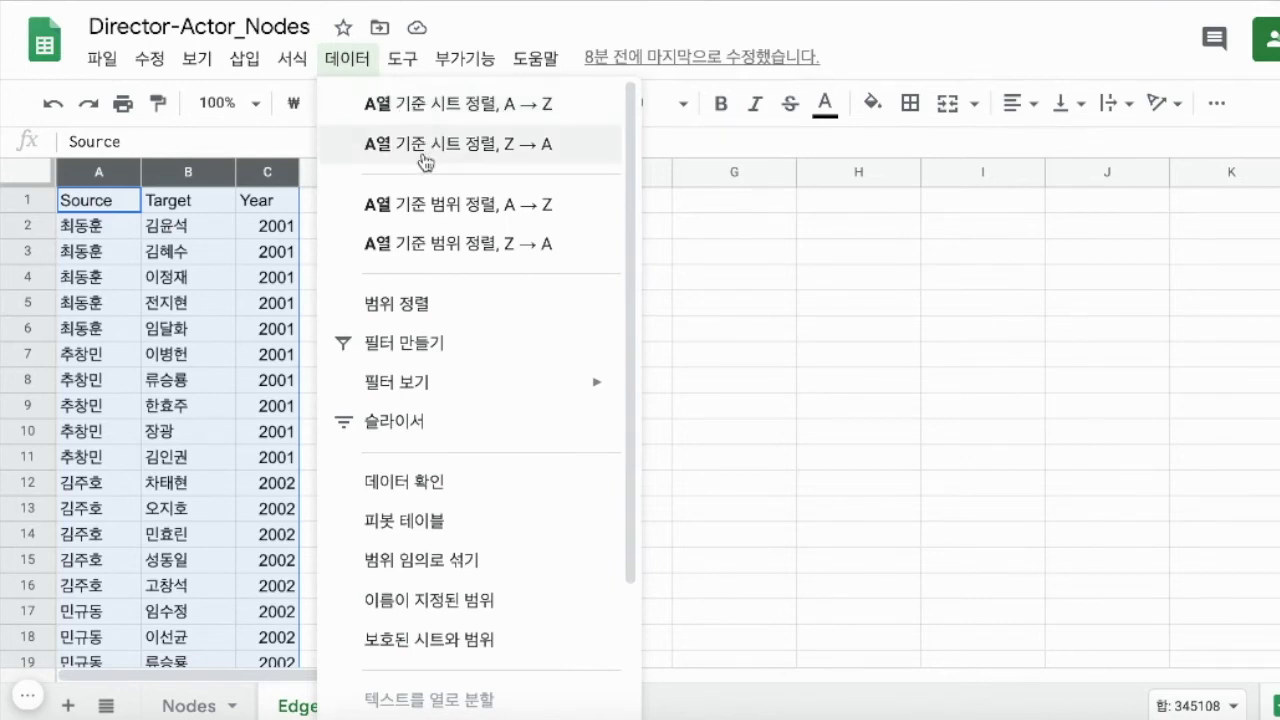
left_click(418, 304)
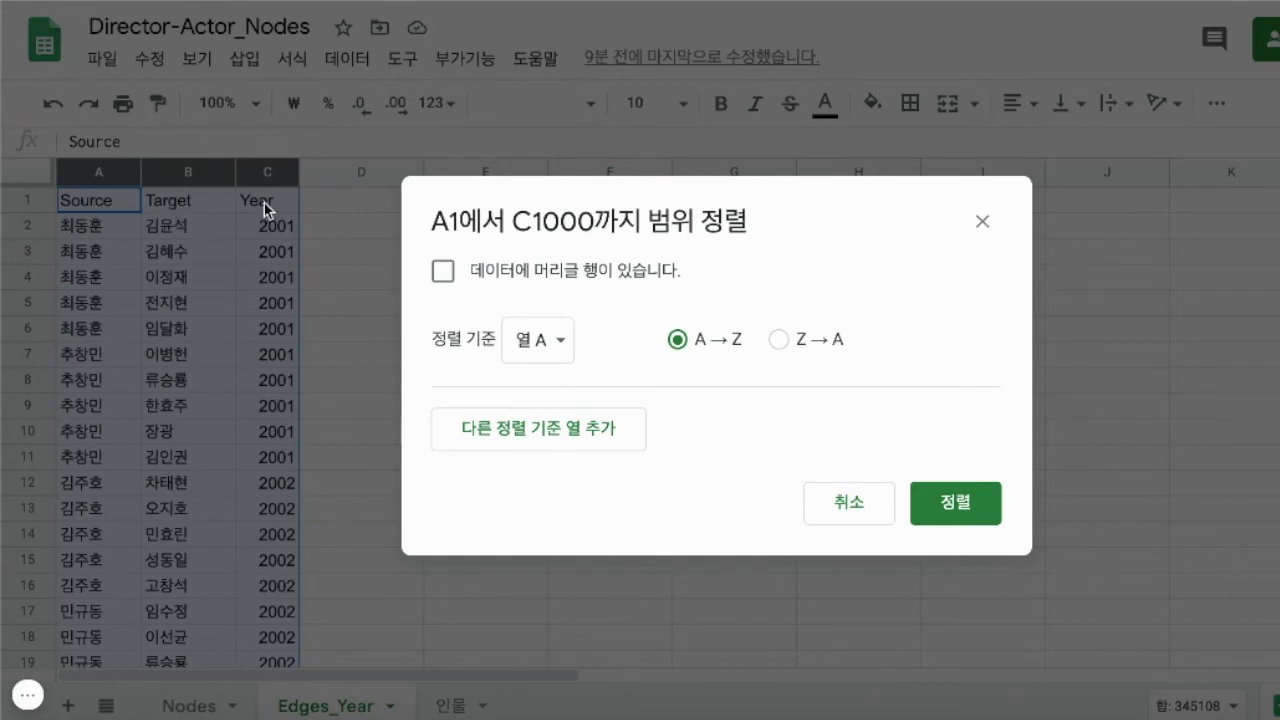
left_click(443, 272)
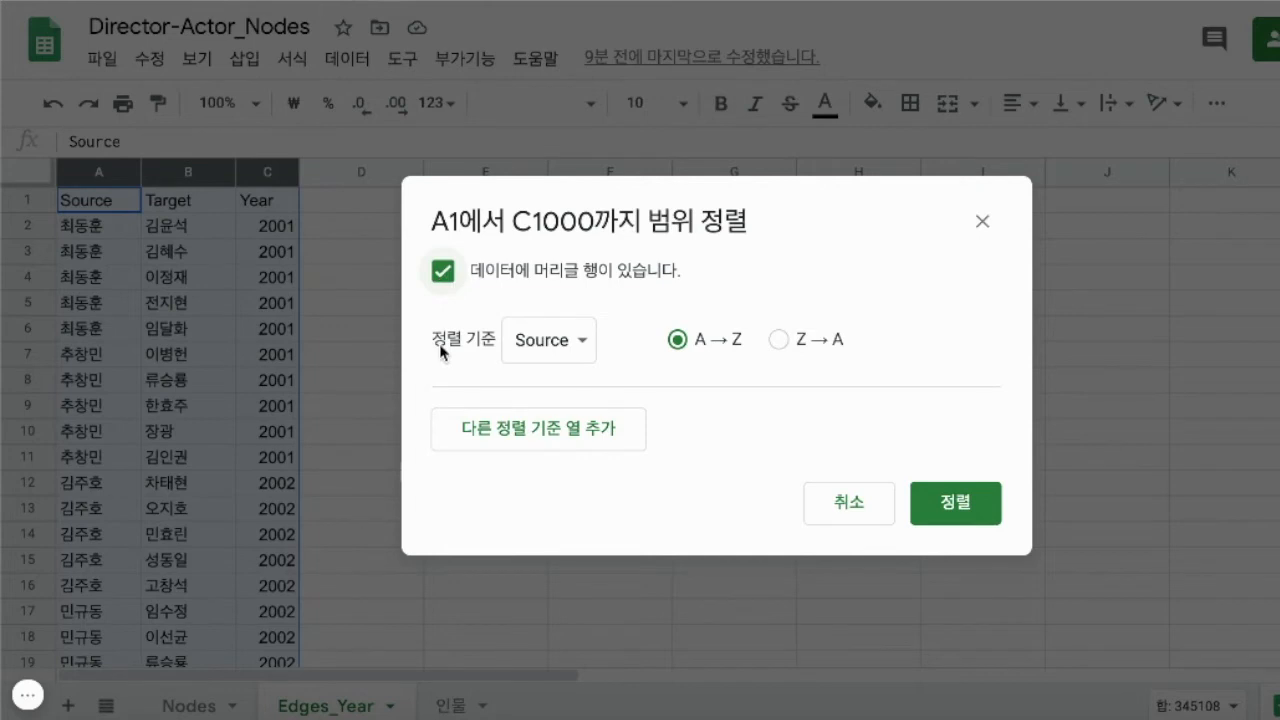
left_click(584, 345)
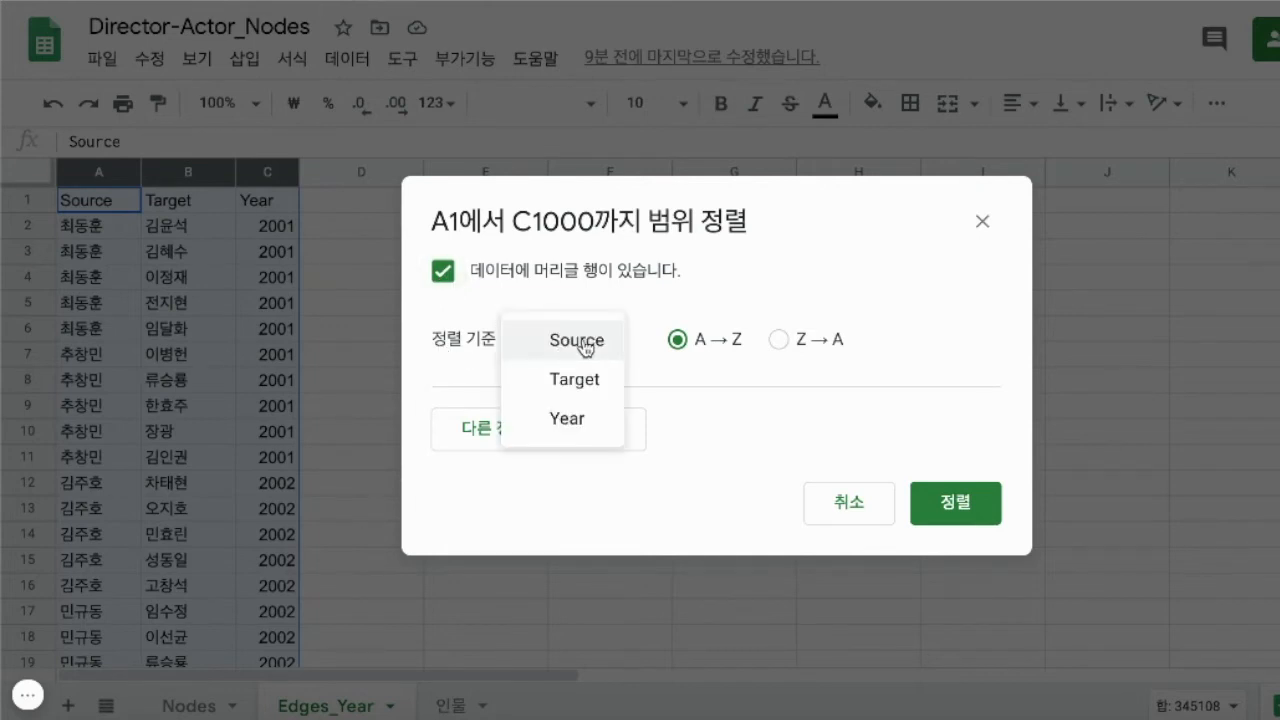
left_click(580, 430)
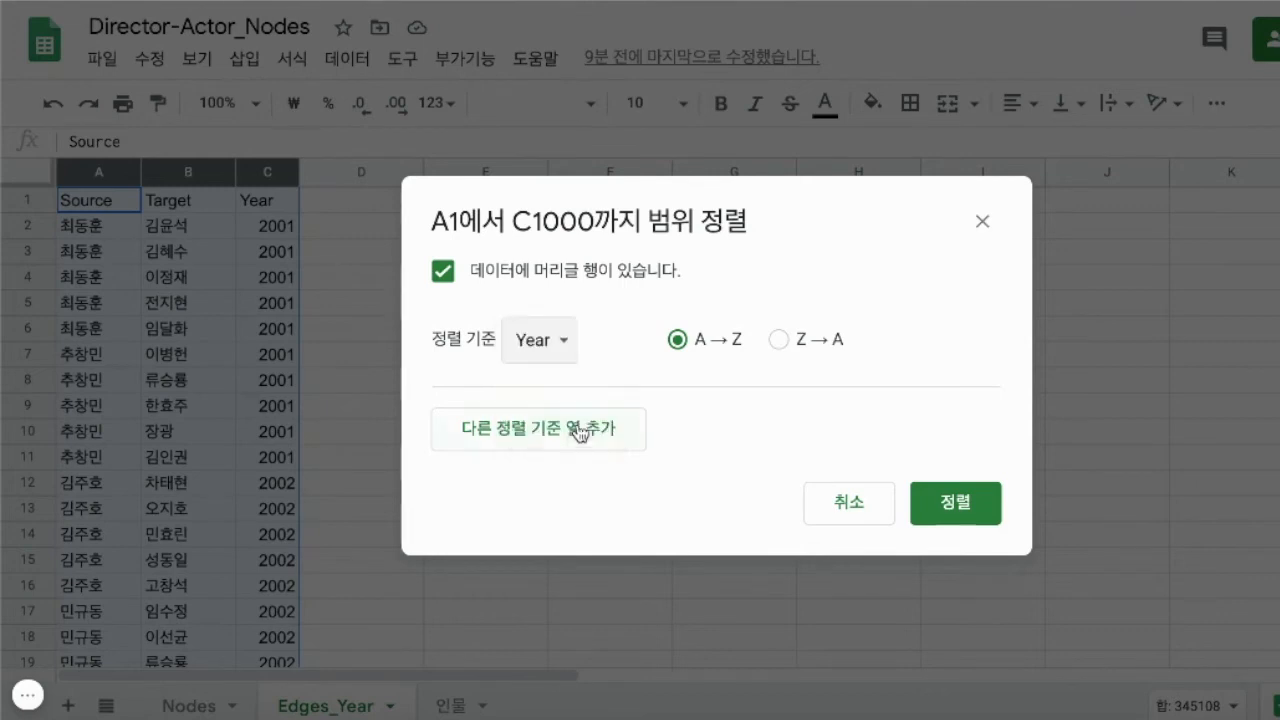
left_click(779, 340)
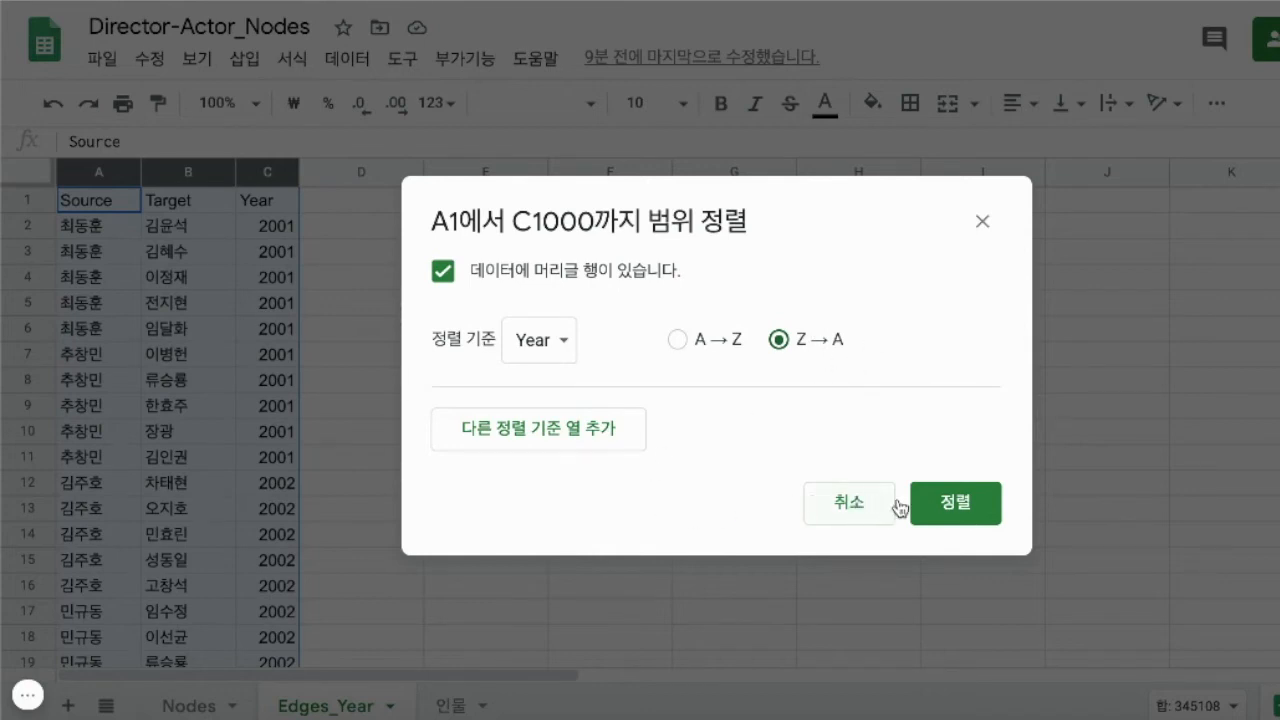
left_click(952, 508)
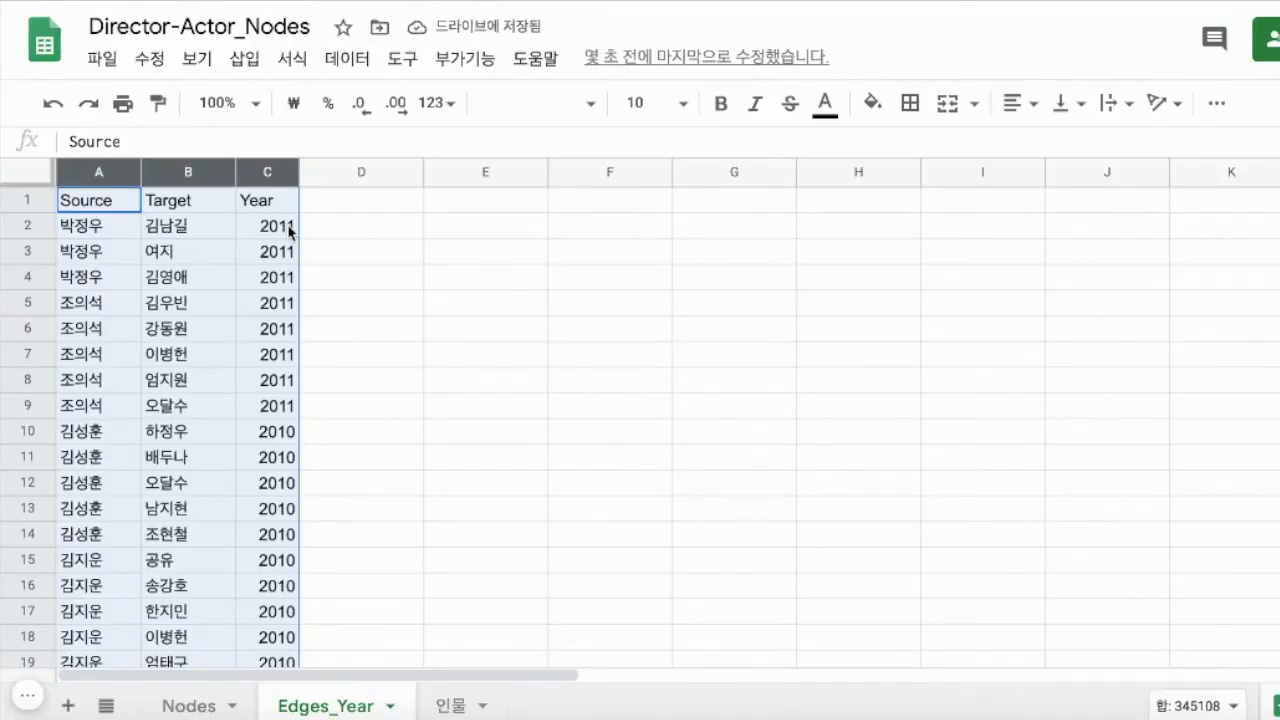
Step: Check the new Year order in Edges_Year and return to the Nodes sheet to examine the lookup column
scroll(274, 431, "down", 5)
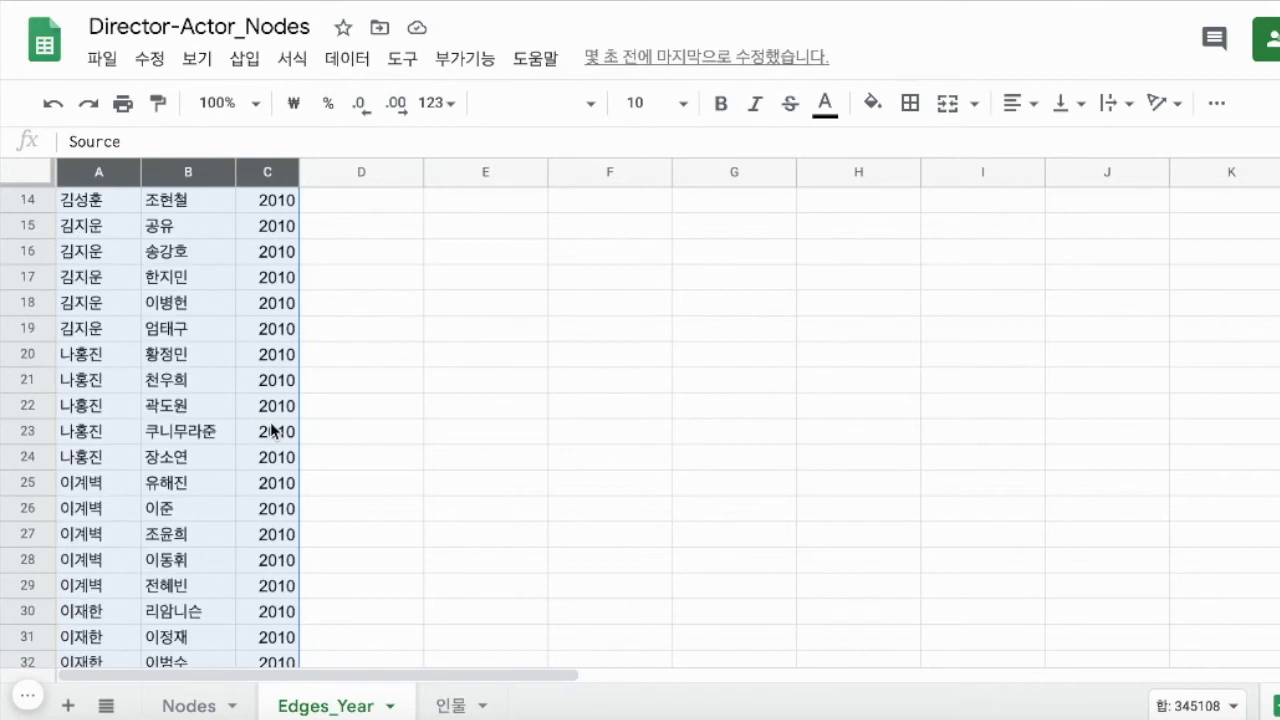
scroll(274, 431, "down", 2)
scroll(274, 431, "up", 7)
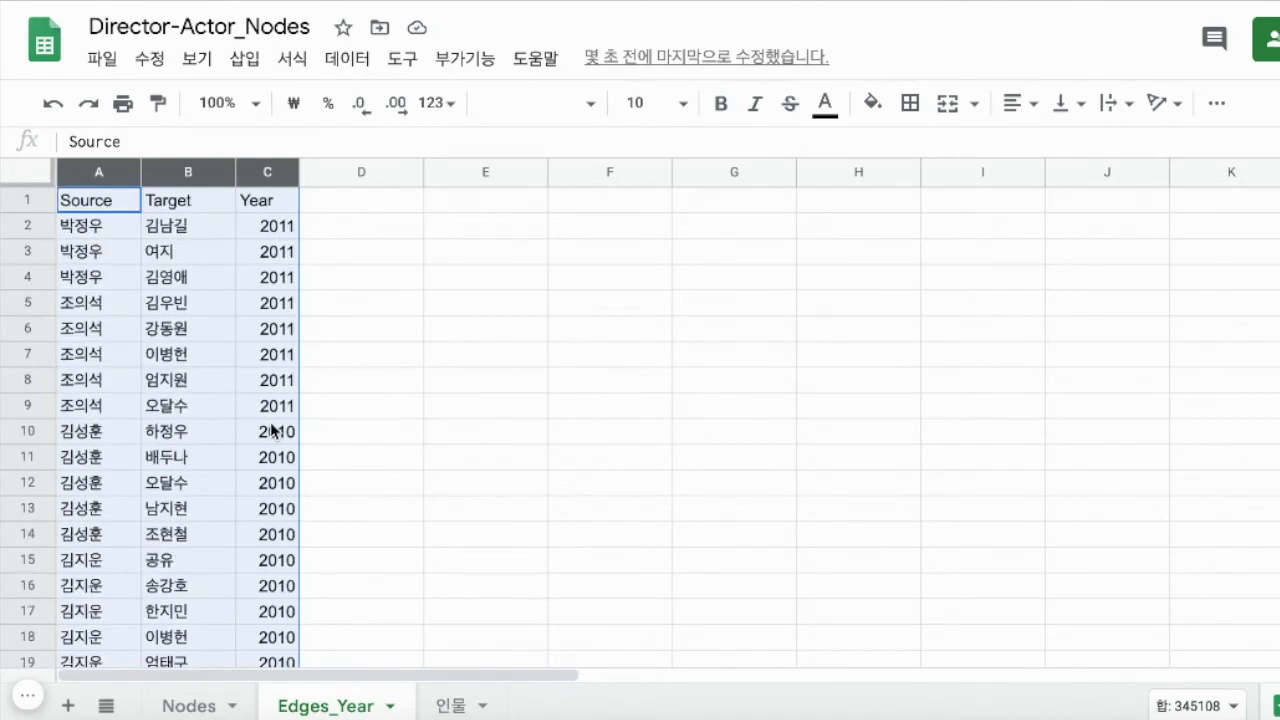
left_click(392, 201)
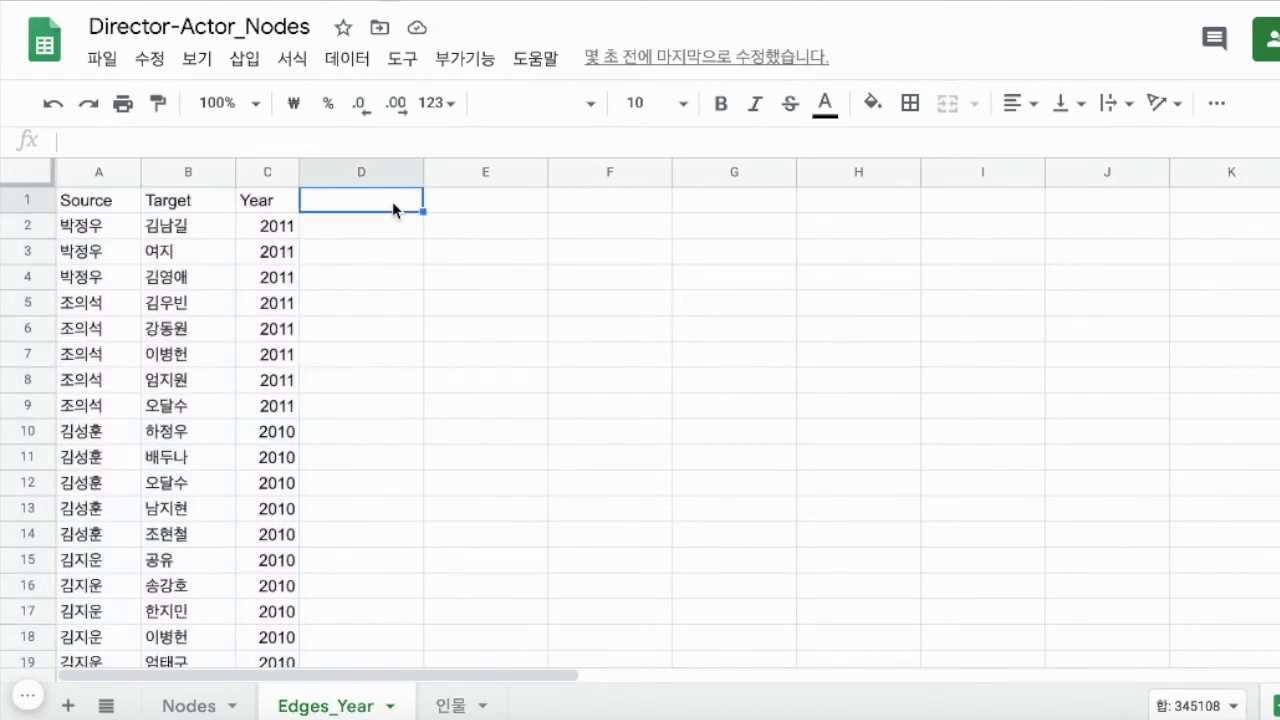
left_click(190, 706)
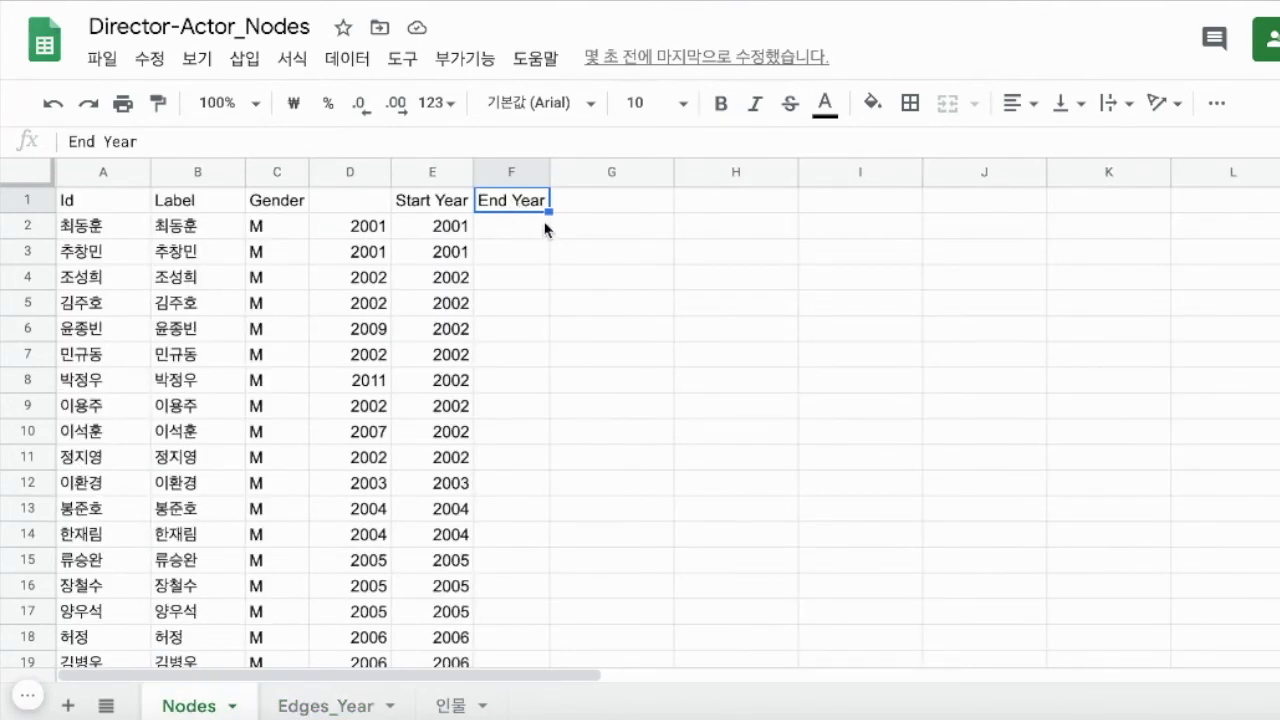
Step: Enter =VLOOKUP(B2,Edges_Year!A:C,3,0) in F2 of the Nodes sheet to look up the first End Year
left_click(200, 232)
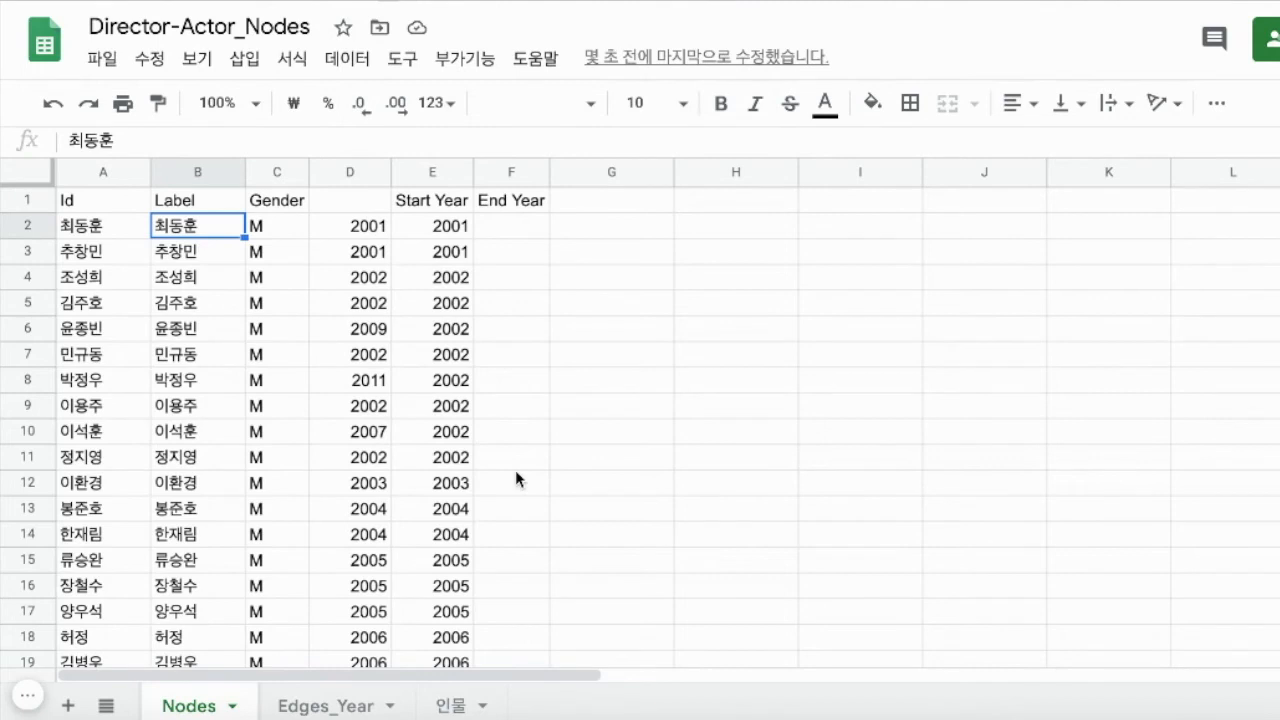
left_click(515, 223)
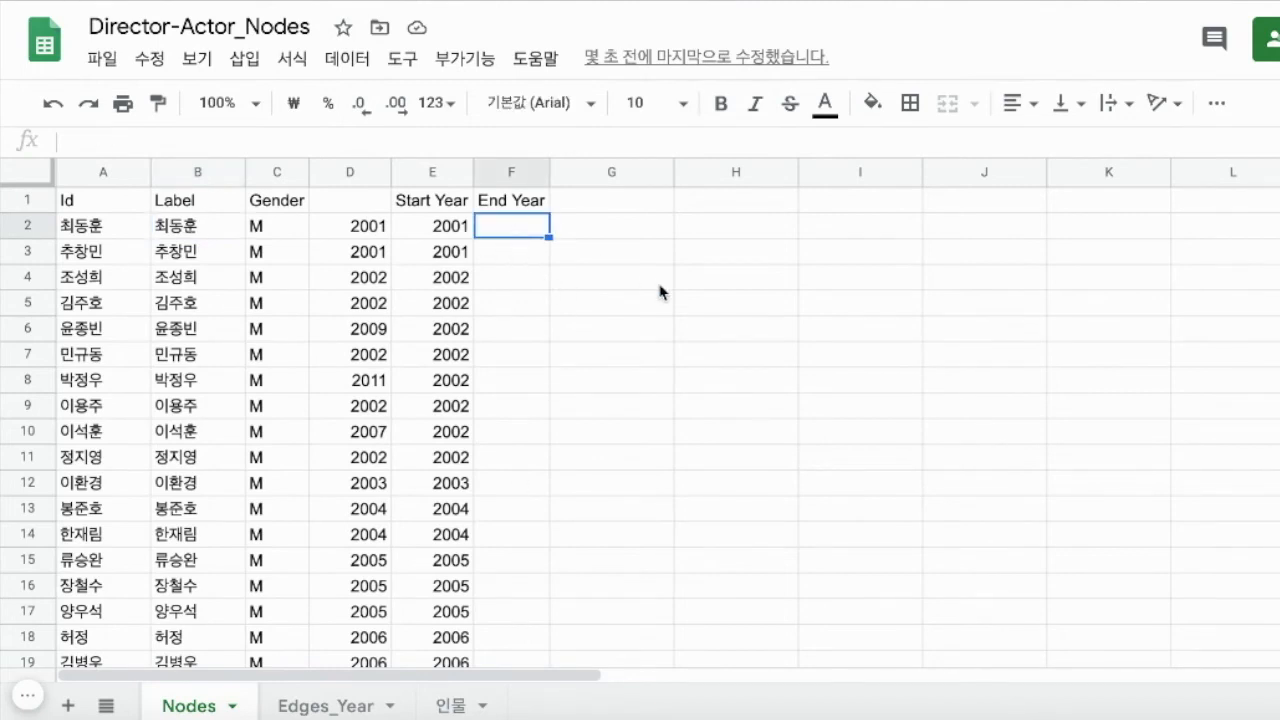
type("=v1")
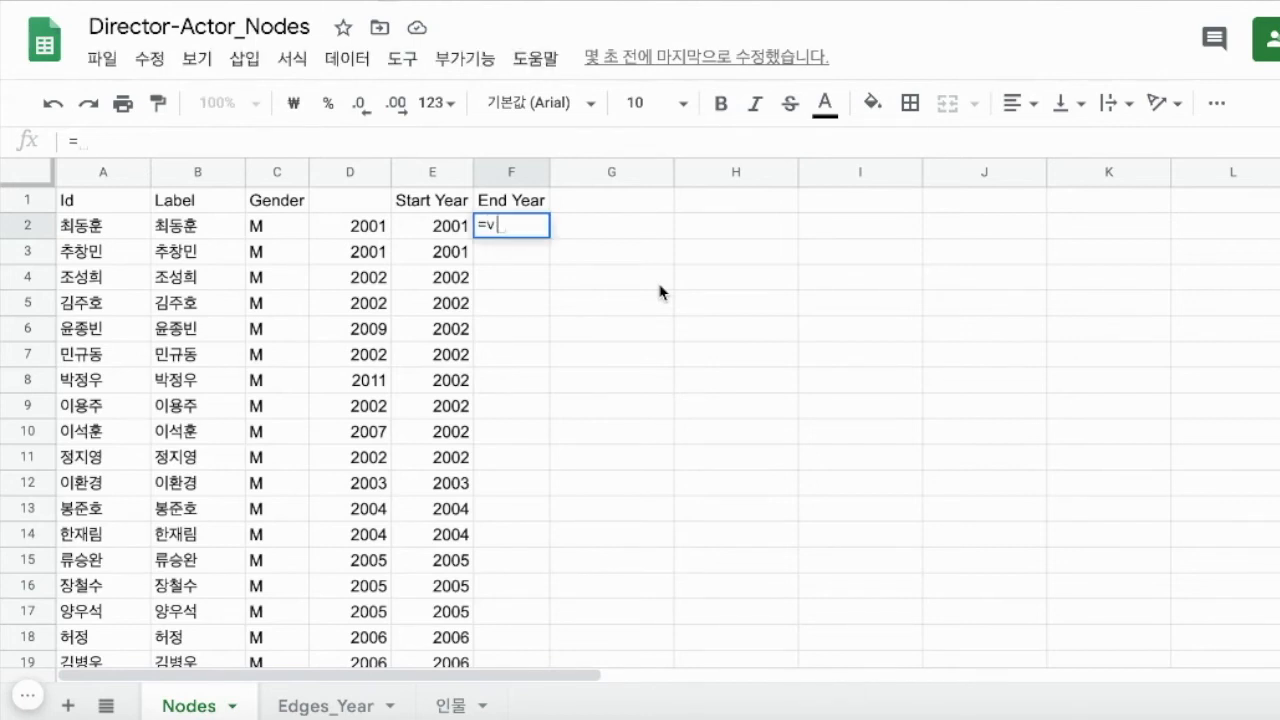
key("Tab")
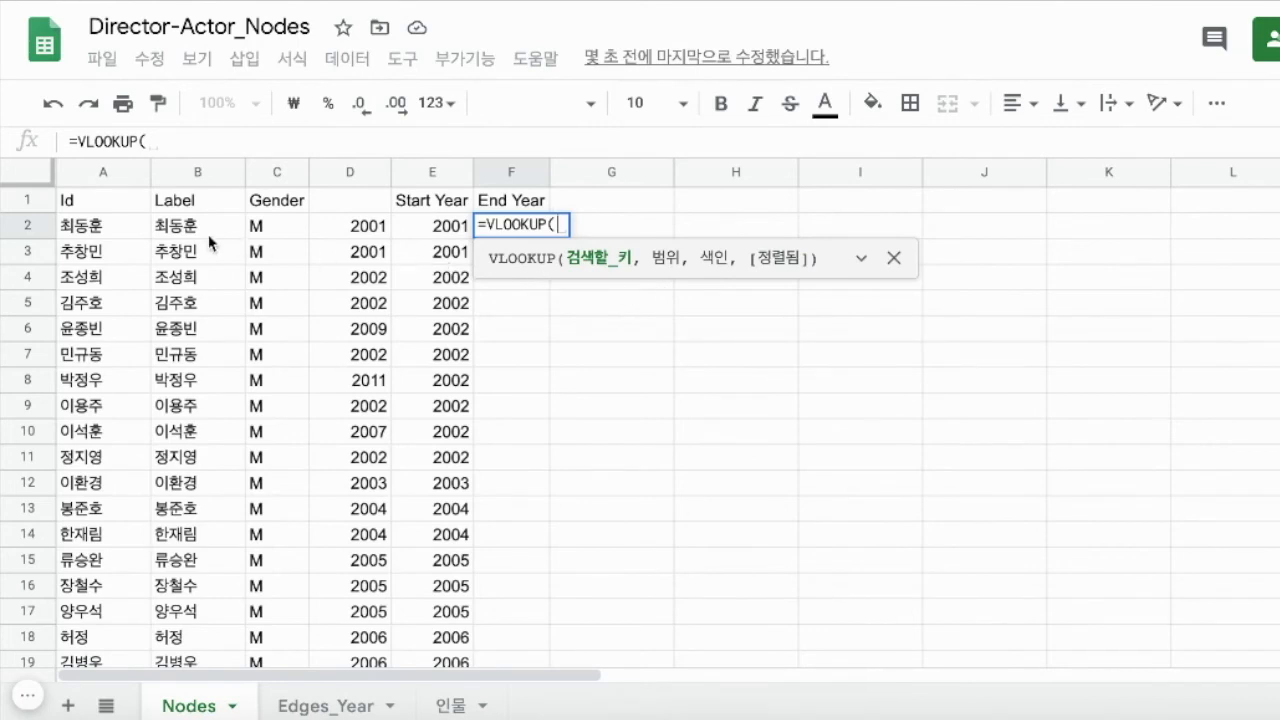
left_click(181, 231)
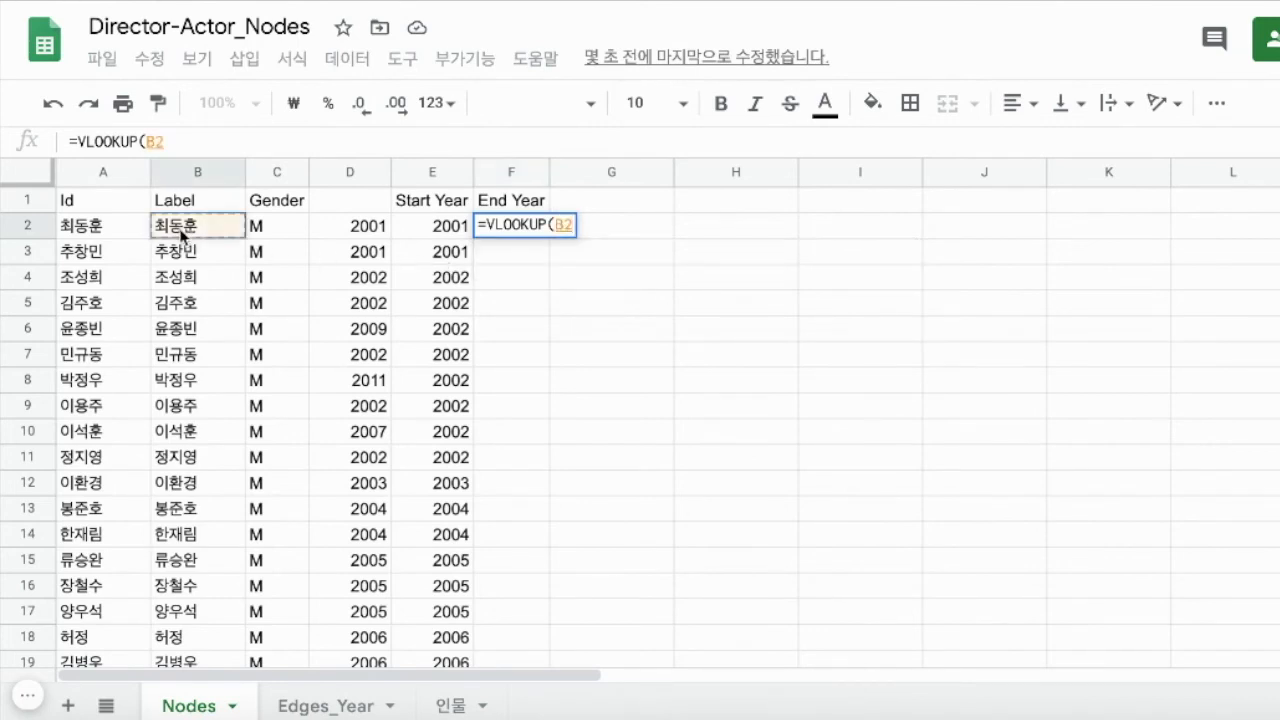
type(",")
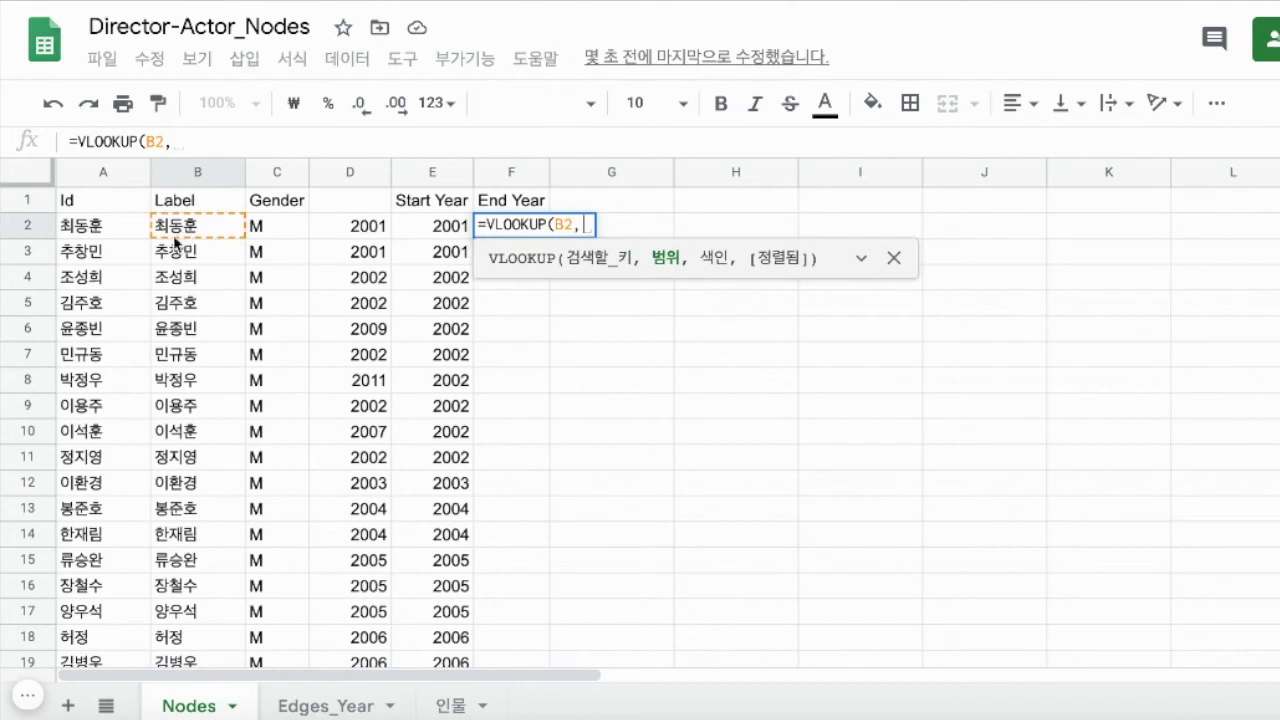
left_click(323, 707)
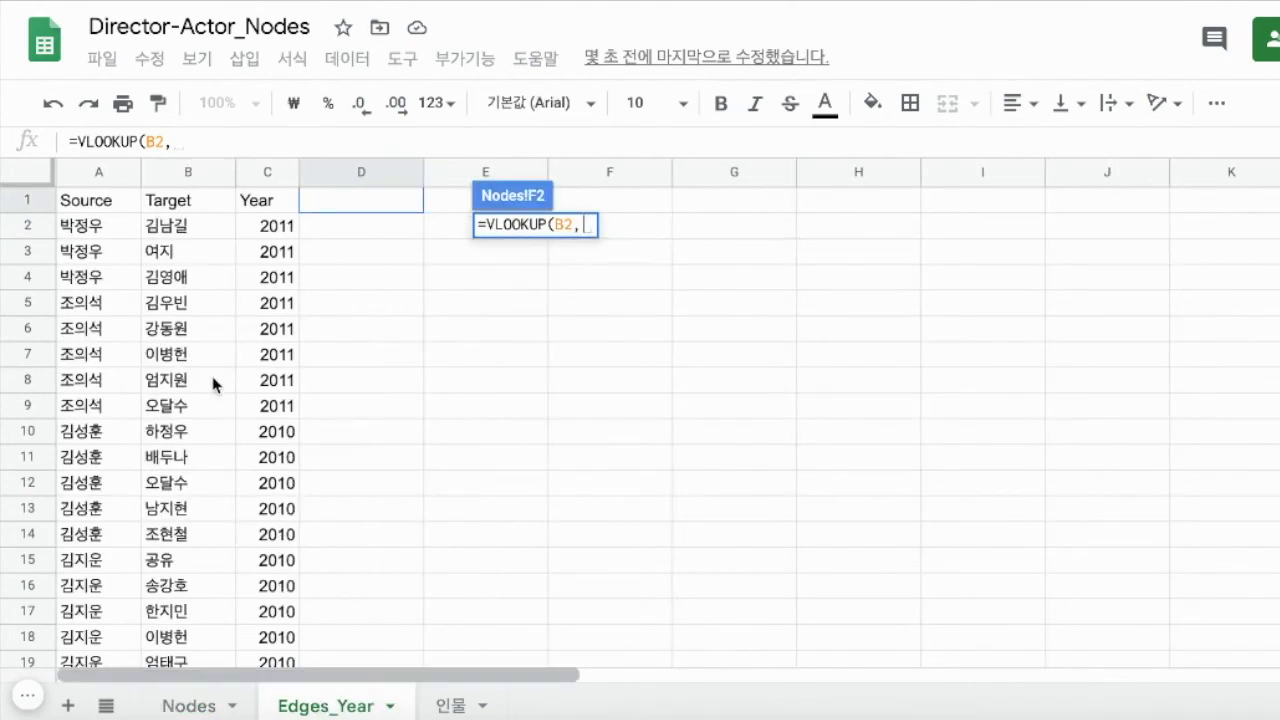
left_click(77, 176)
left_click_drag(236, 181, 275, 179)
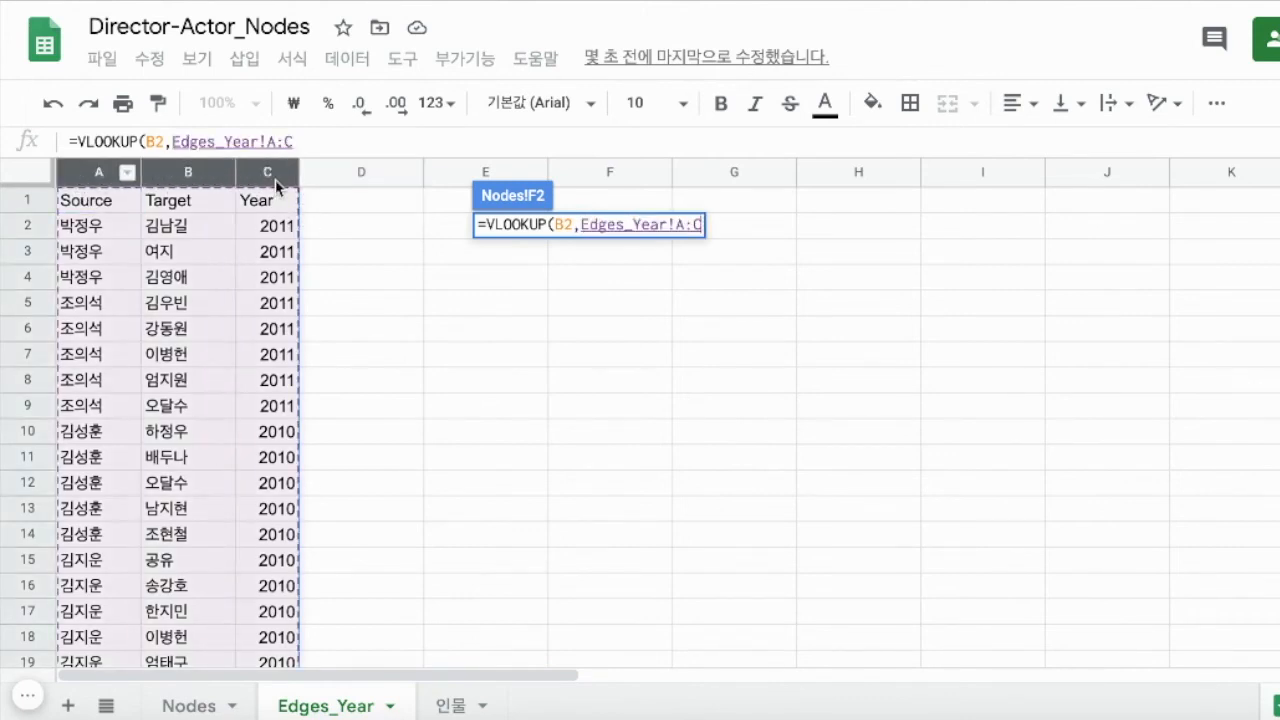
type(",")
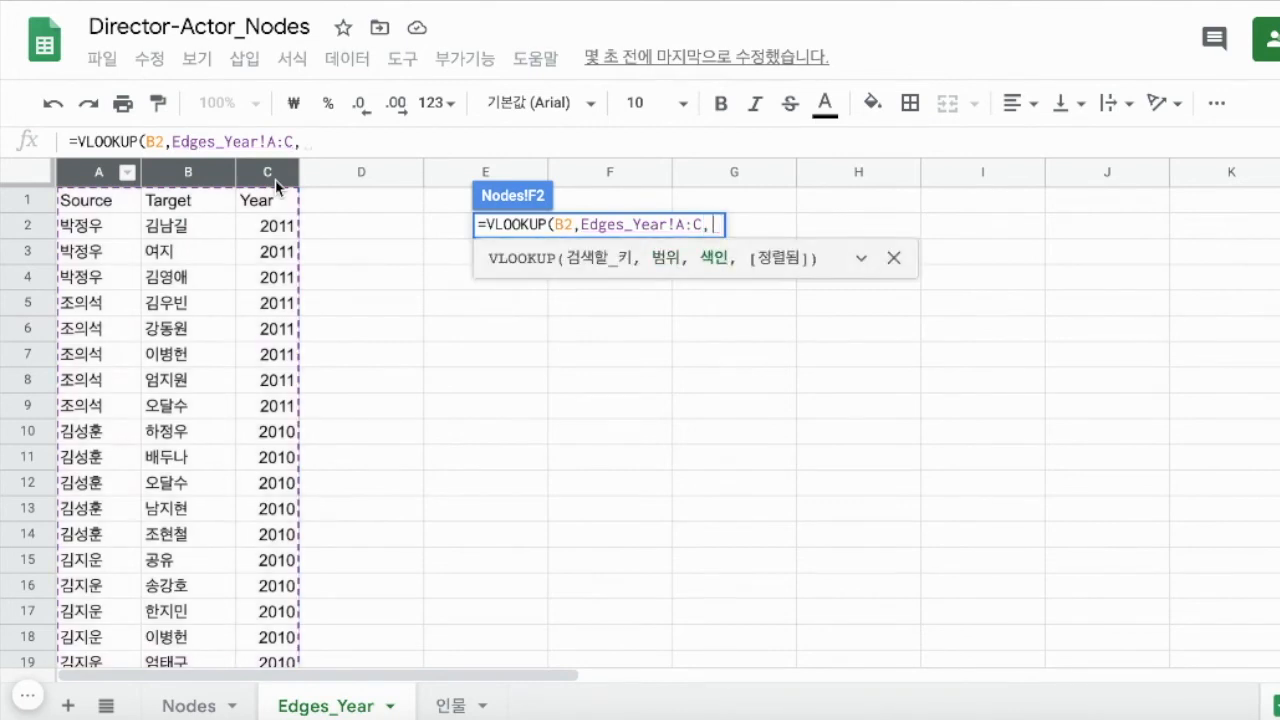
type("3,")
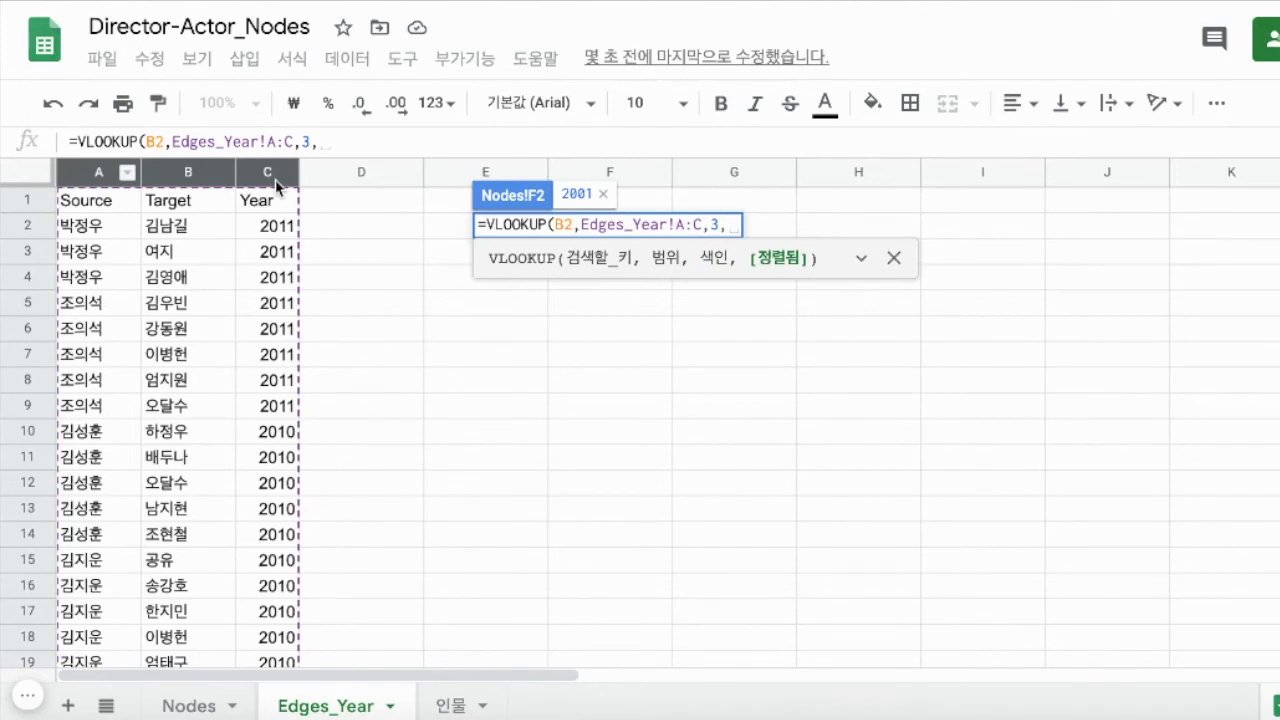
type("0")
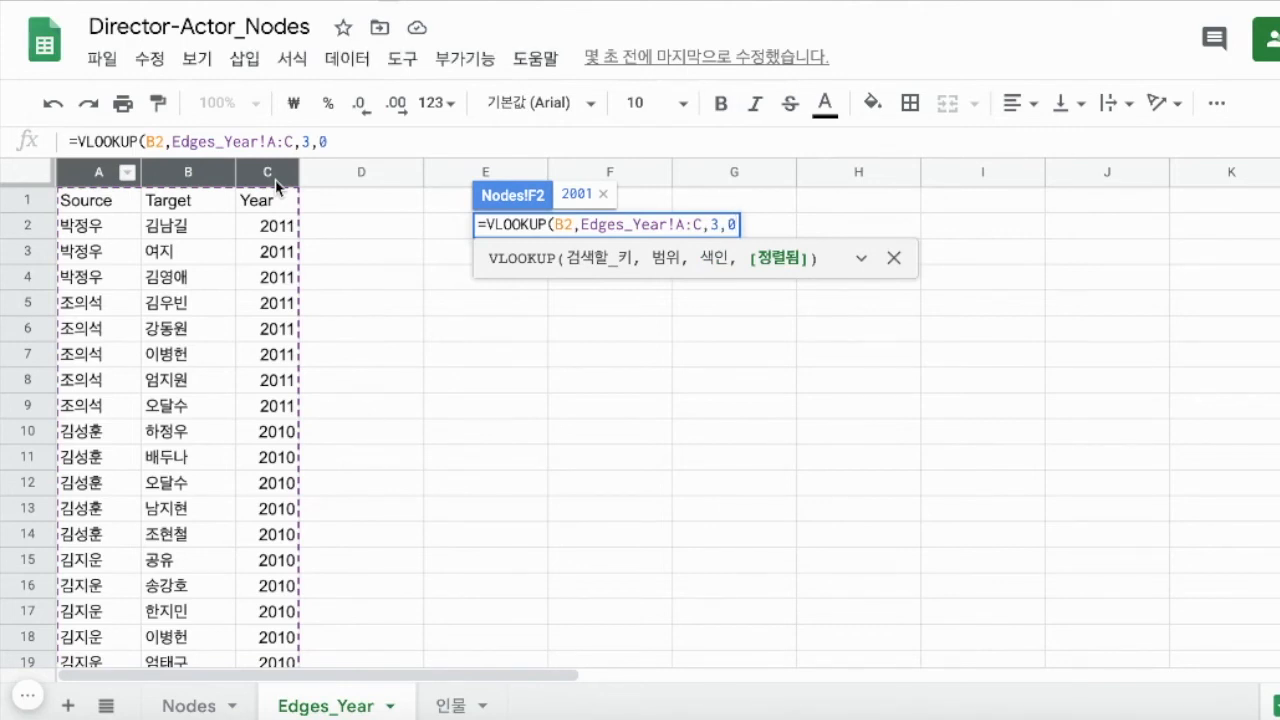
type(")")
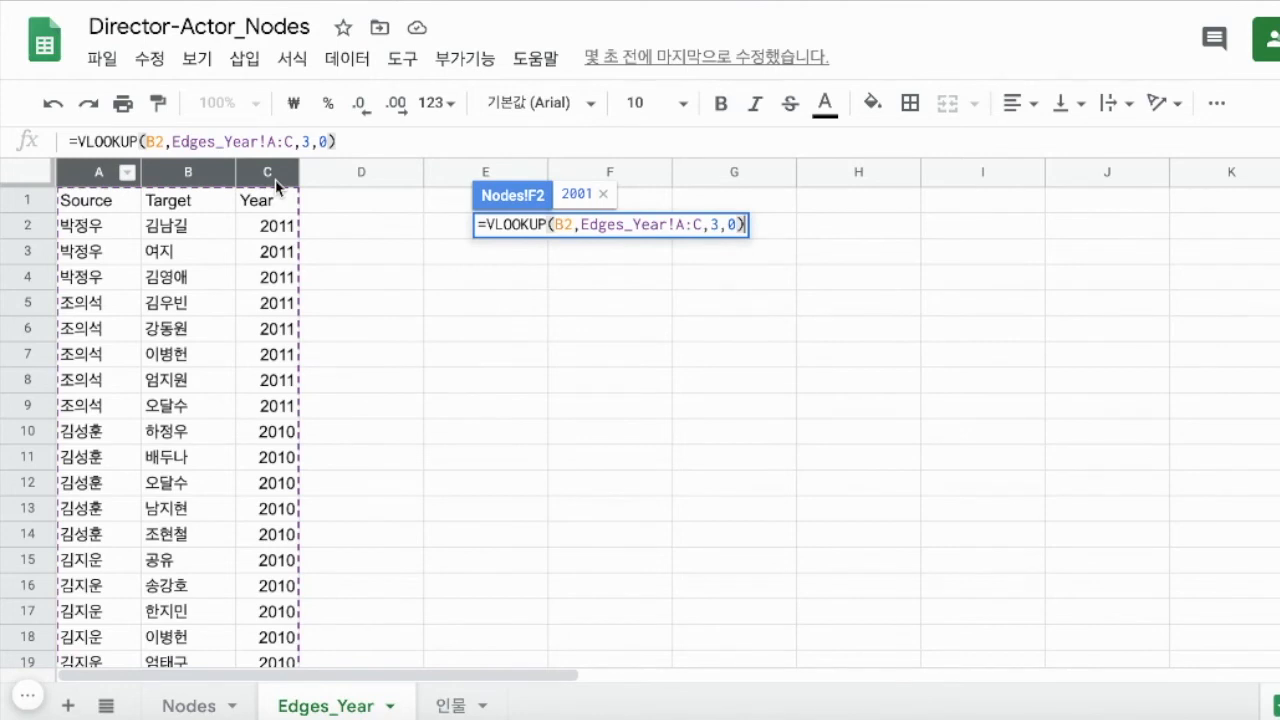
key("Return")
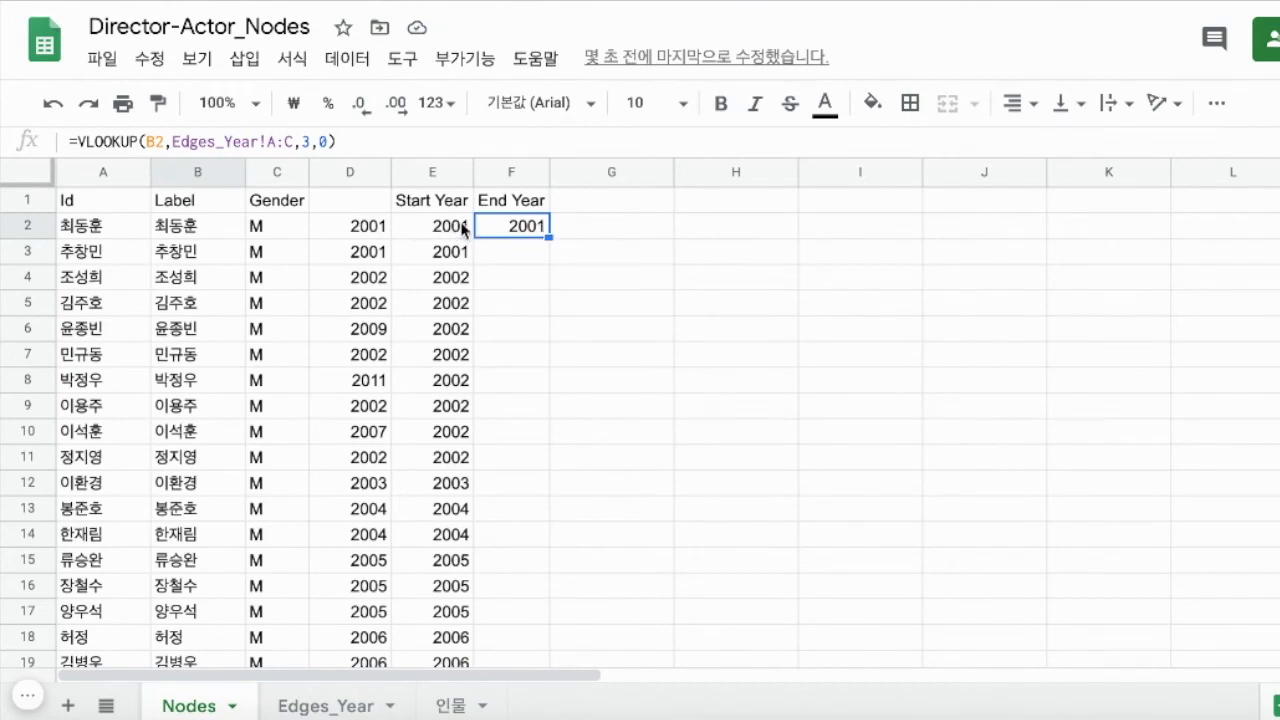
Step: Fill the F2 lookup formula down the End Year column and compare Start Year with End Year in row 6
double_click(549, 237)
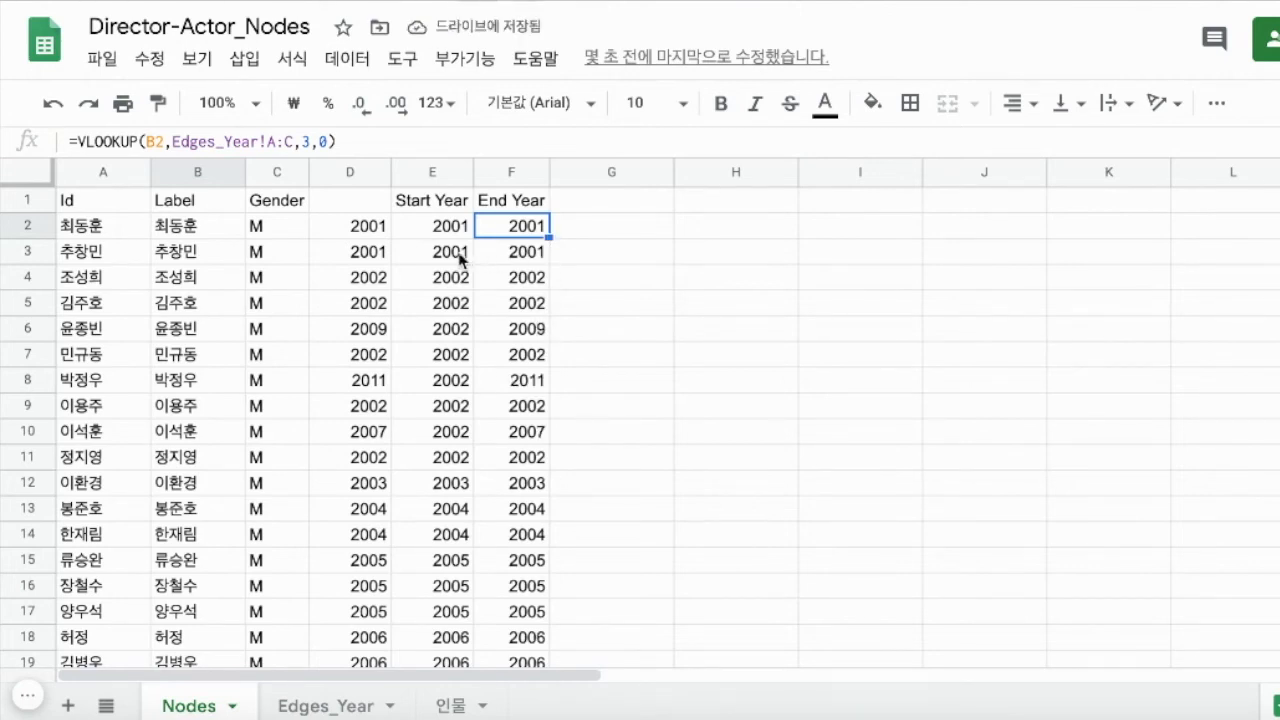
left_click(456, 337)
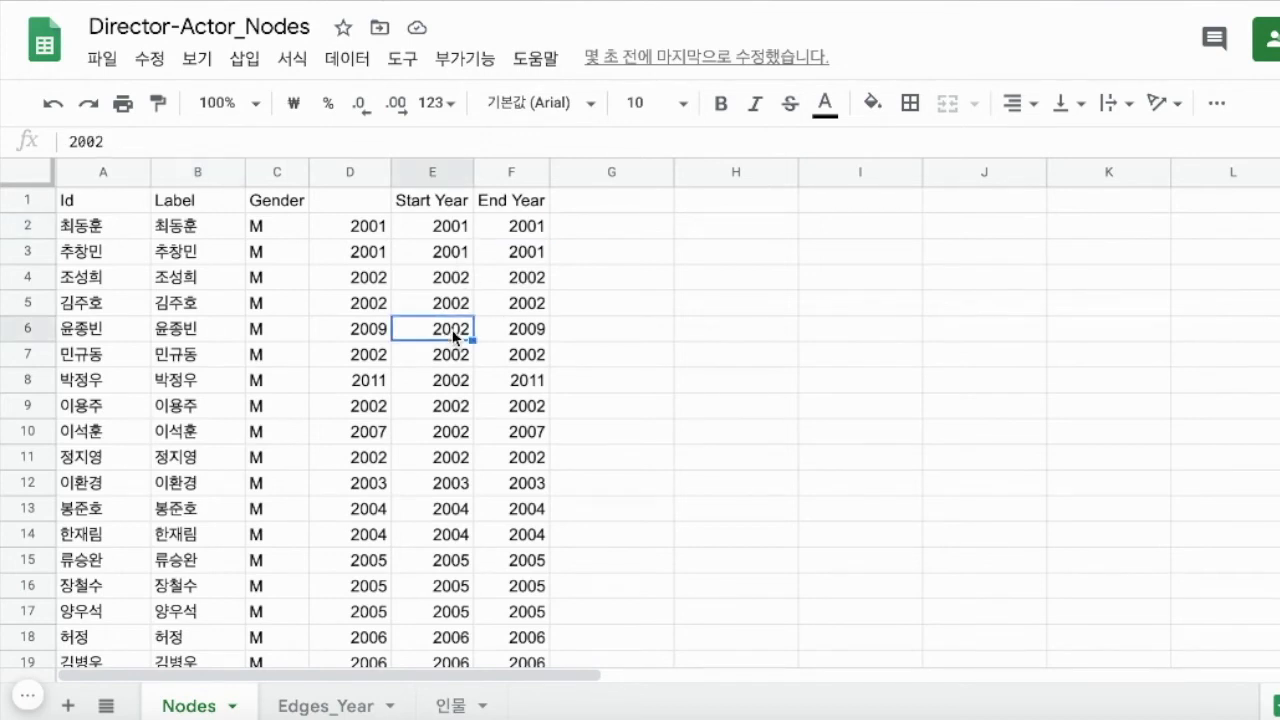
left_click(530, 337)
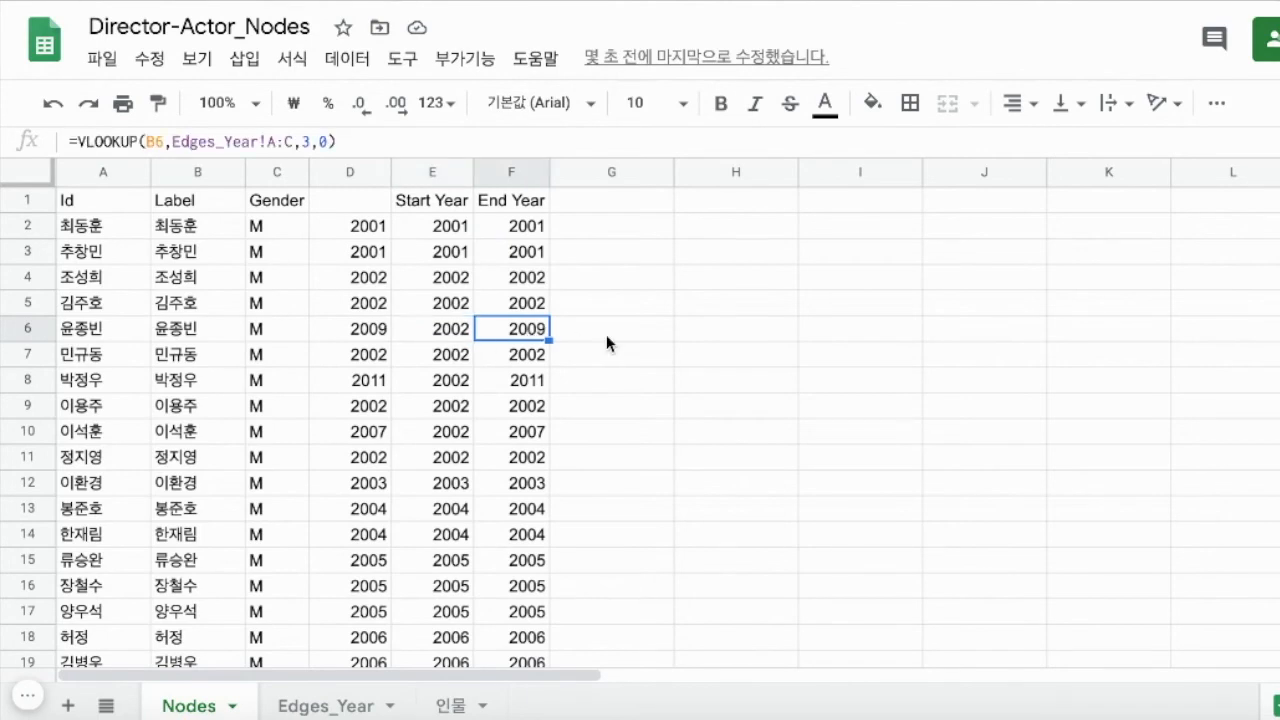
Step: Clear the #N/A End Year lookups from F37 down to F158
scroll(606, 336, "down", 2)
scroll(606, 335, "down", 7)
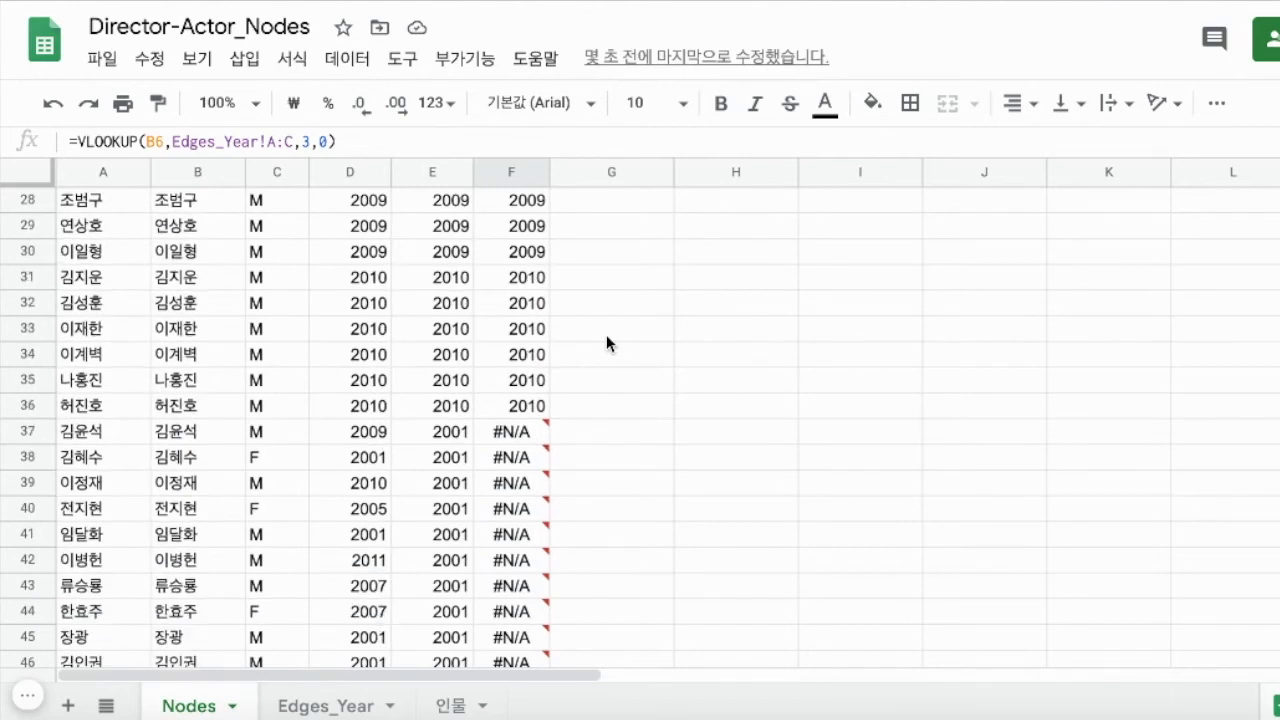
scroll(606, 343, "down", 1)
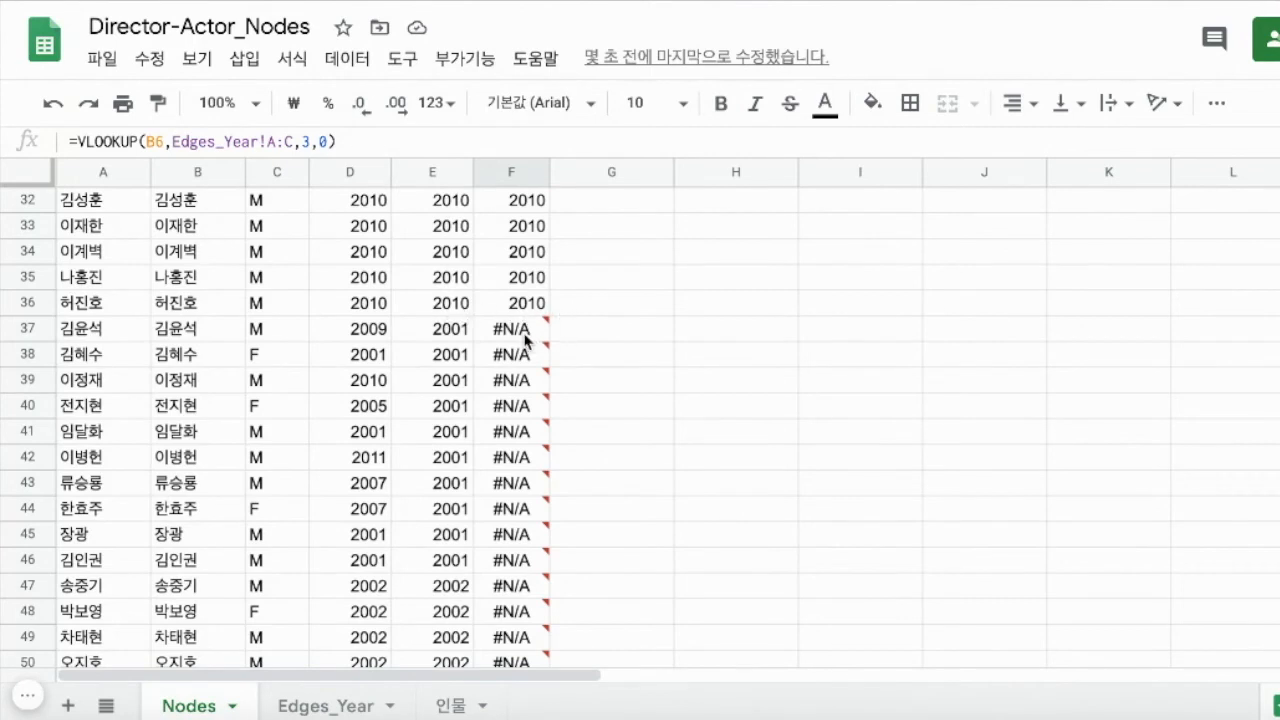
mouse_move(524, 332)
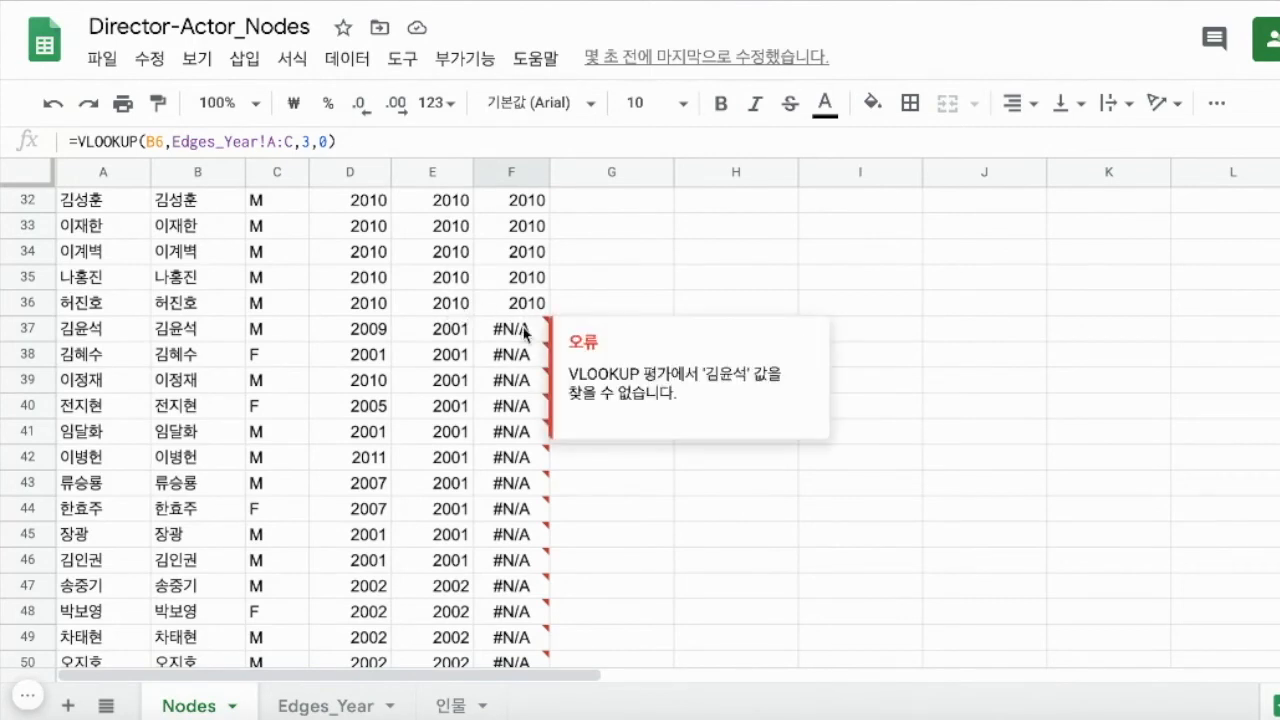
left_click(522, 330)
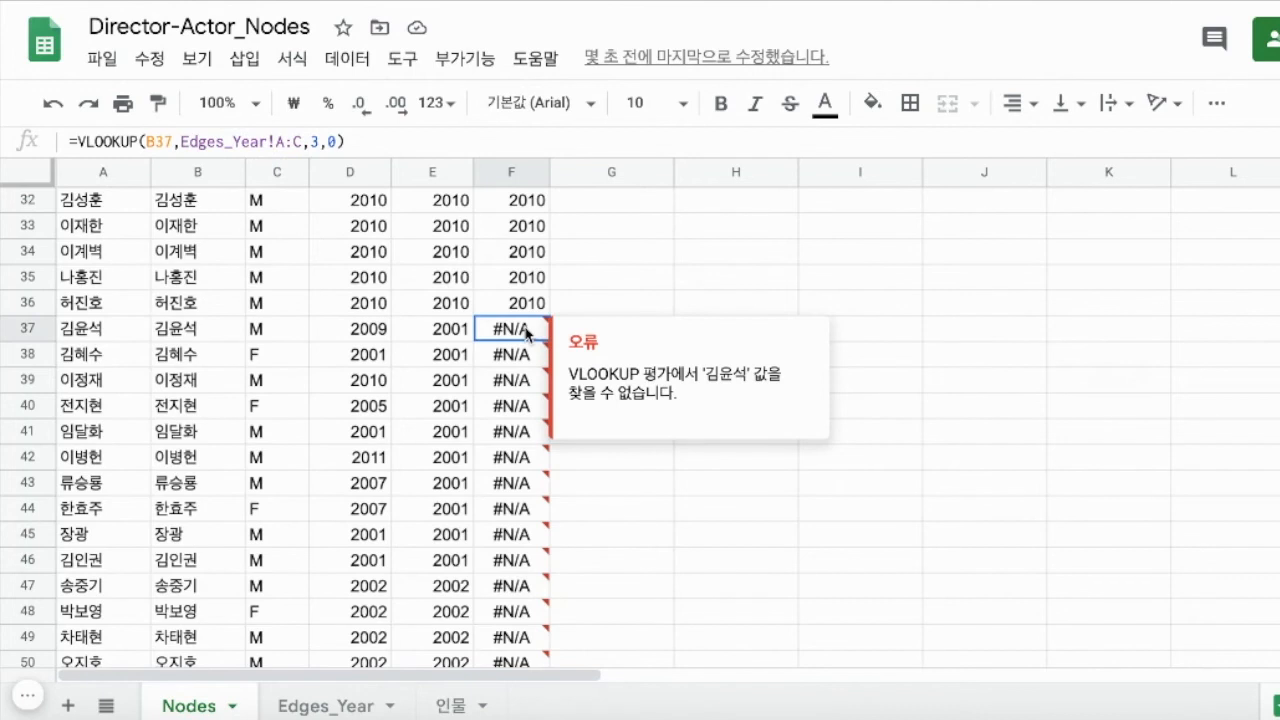
mouse_move(525, 500)
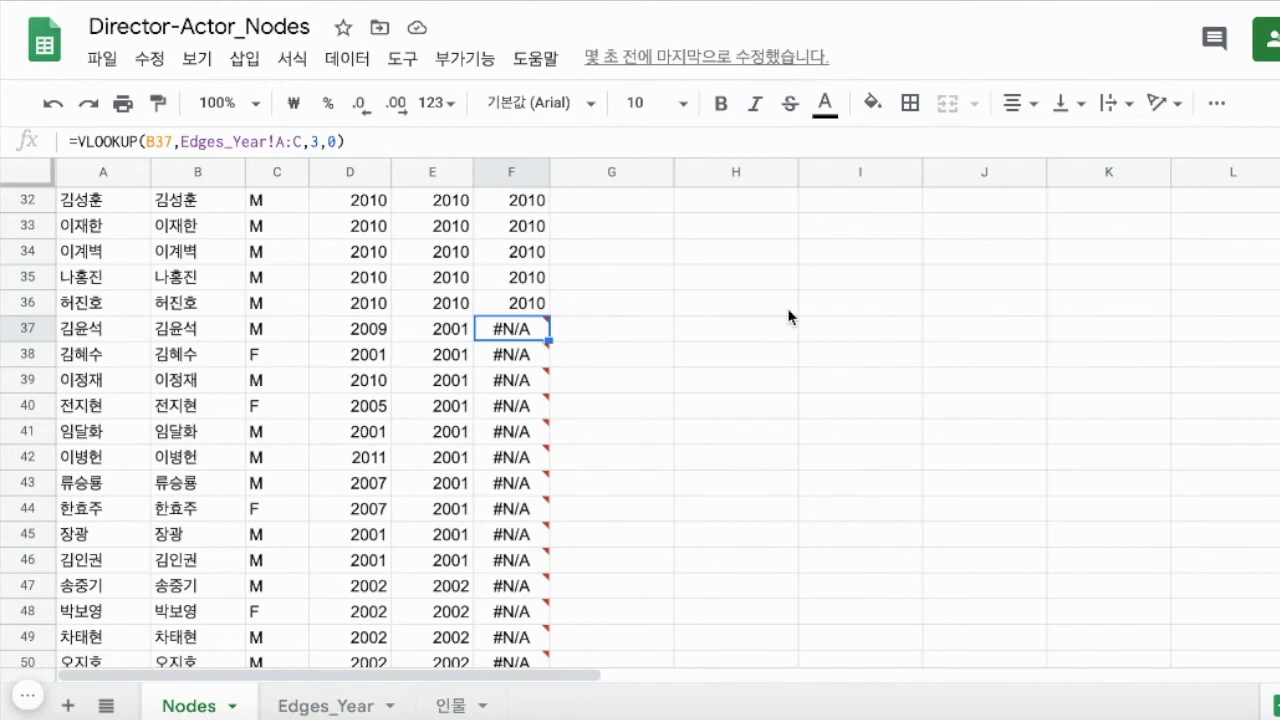
key("ctrl+shift+Down")
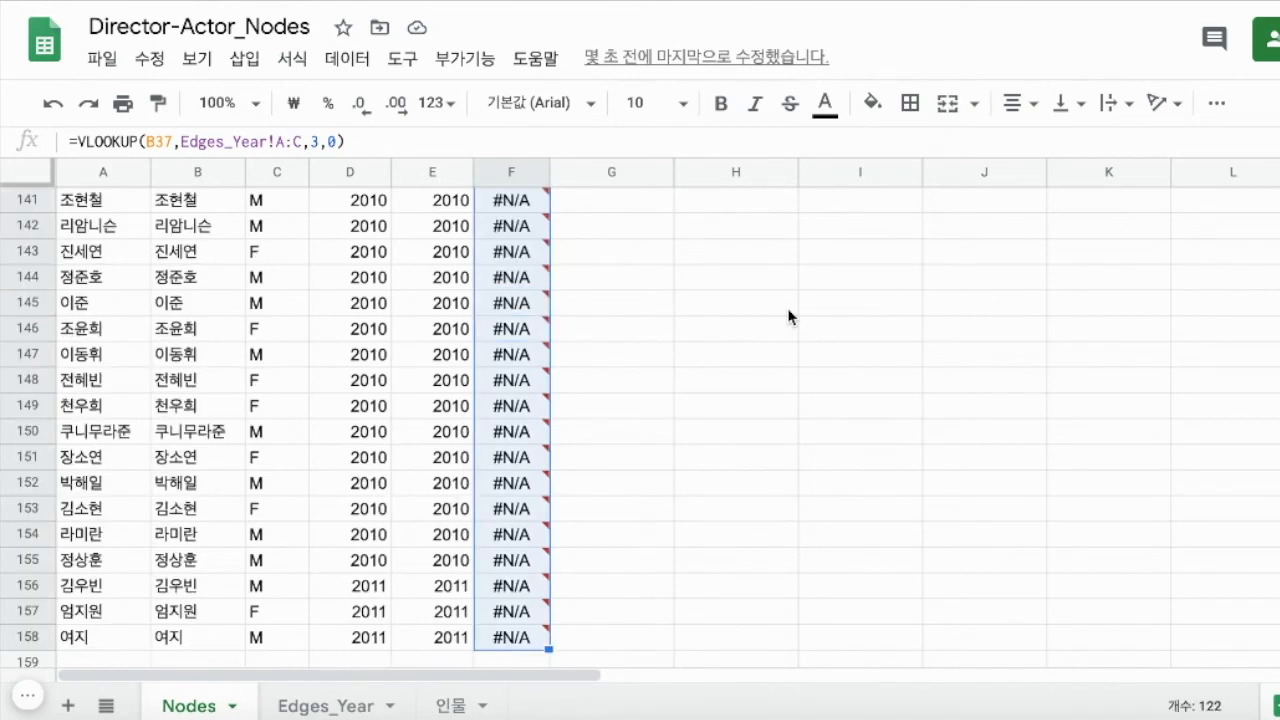
key("Delete")
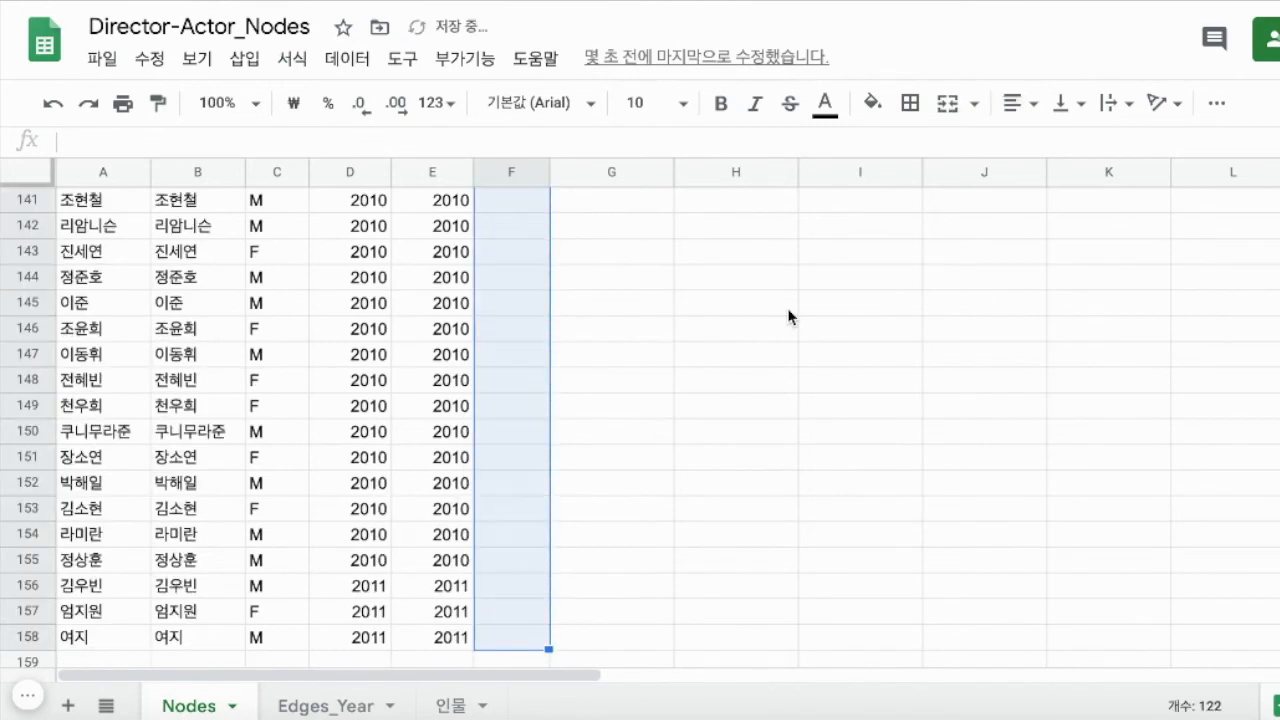
Step: Enter =VLOOKUP(B37,Edges_Year!B:C,2,0) in F37 to look up End Year against the Target column
scroll(788, 317, "up", 5)
scroll(788, 317, "up", 7)
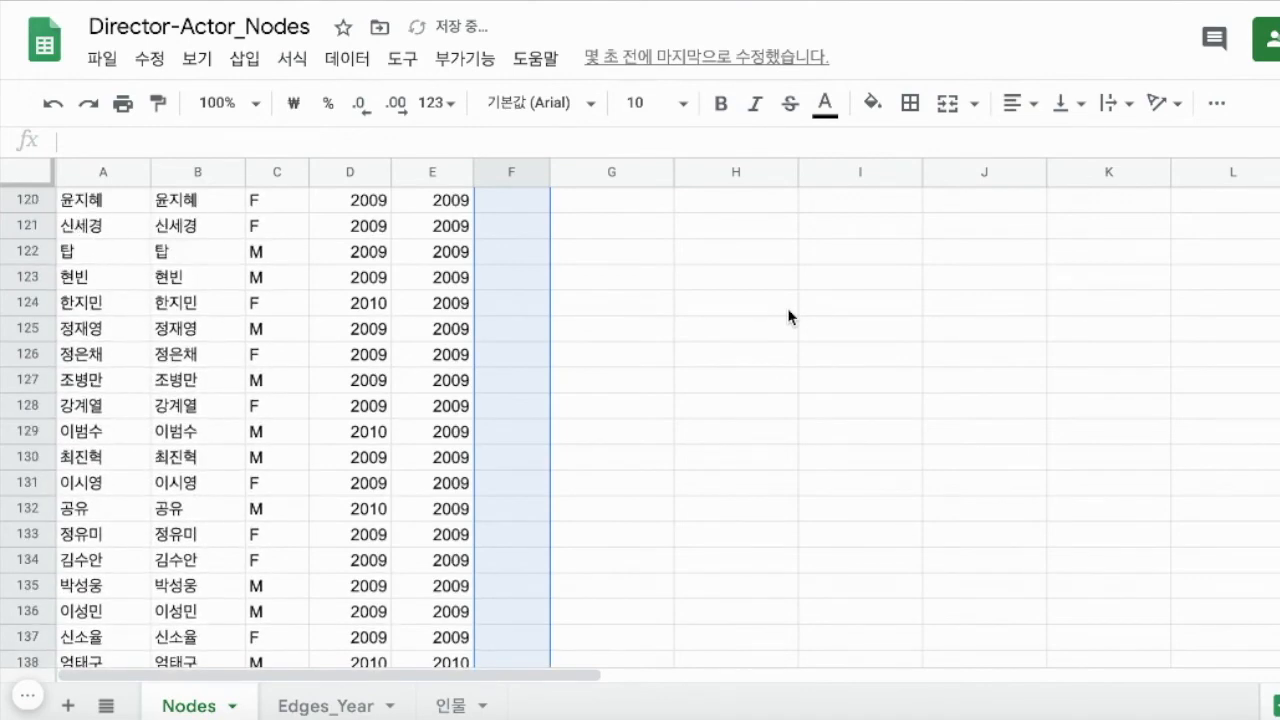
scroll(788, 317, "up", 5)
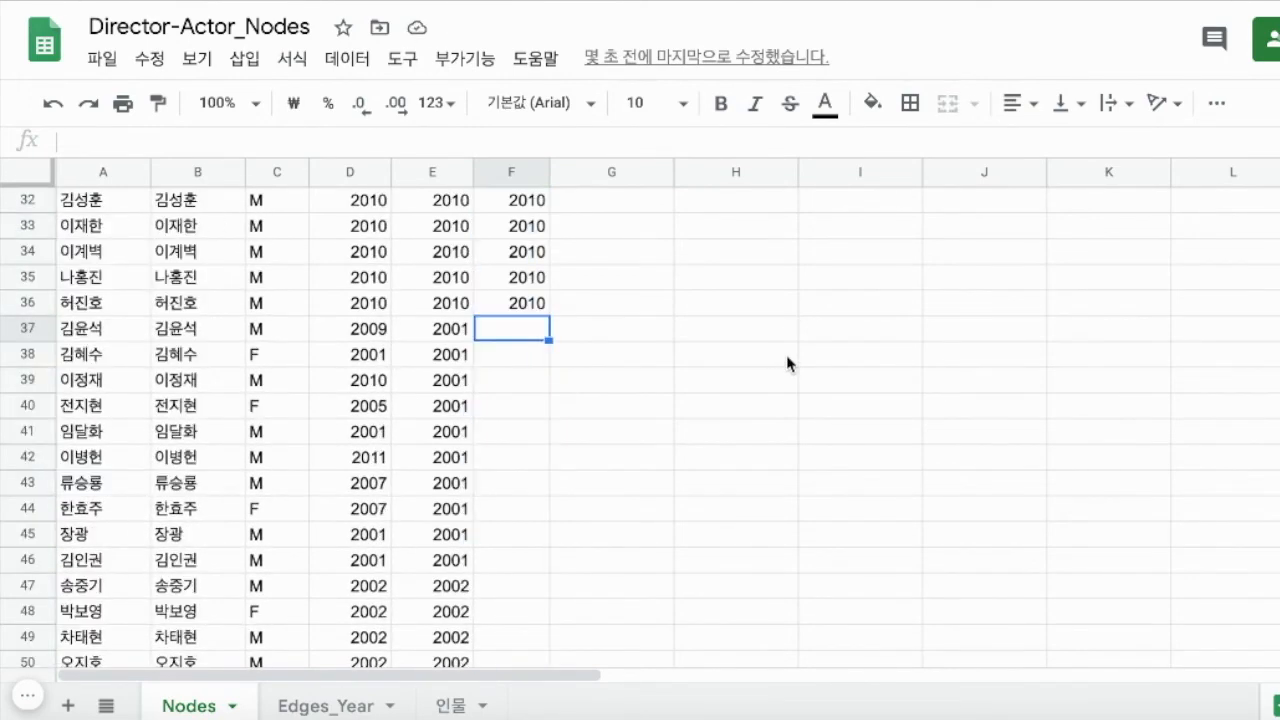
type("=vl")
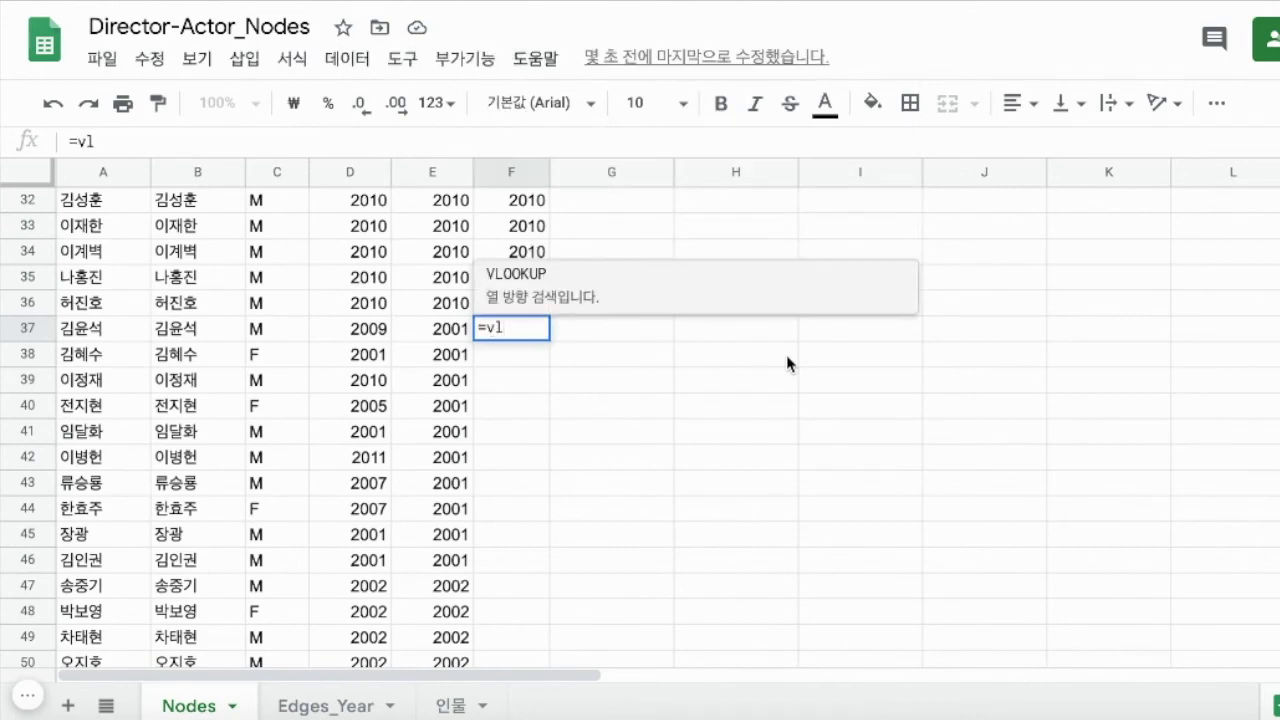
key("Tab")
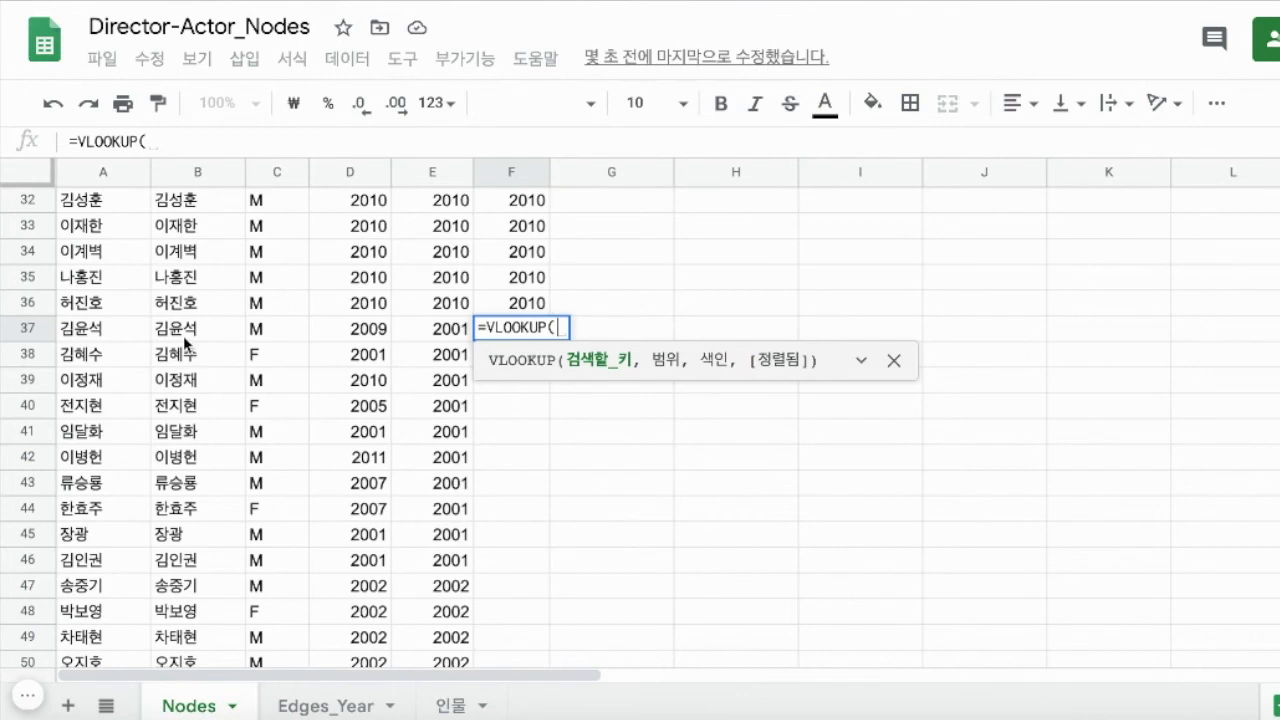
left_click(189, 336)
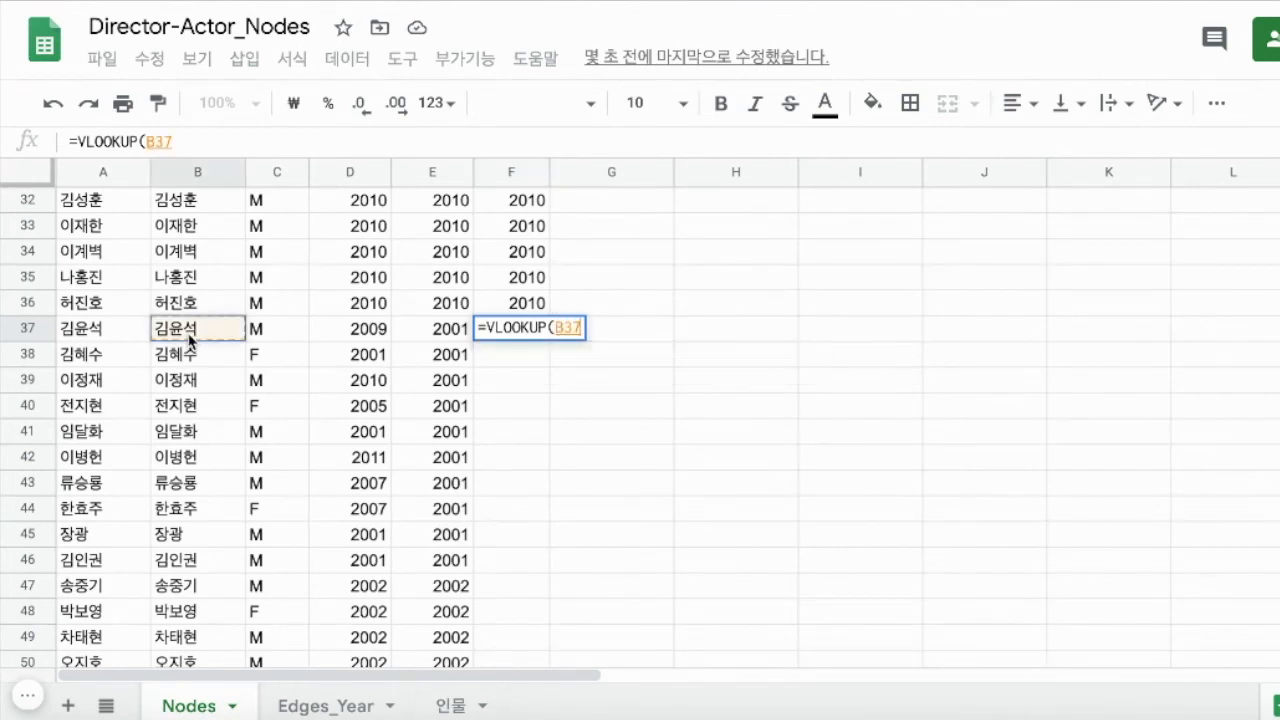
type(",")
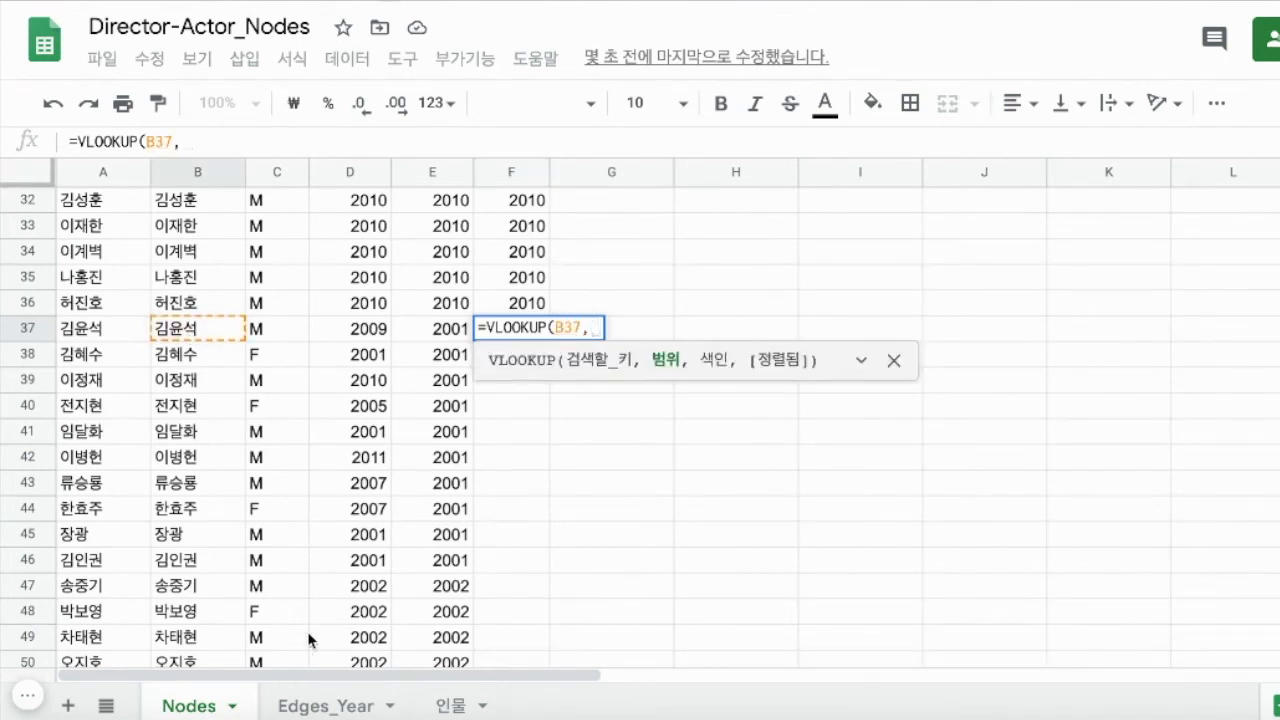
left_click(309, 706)
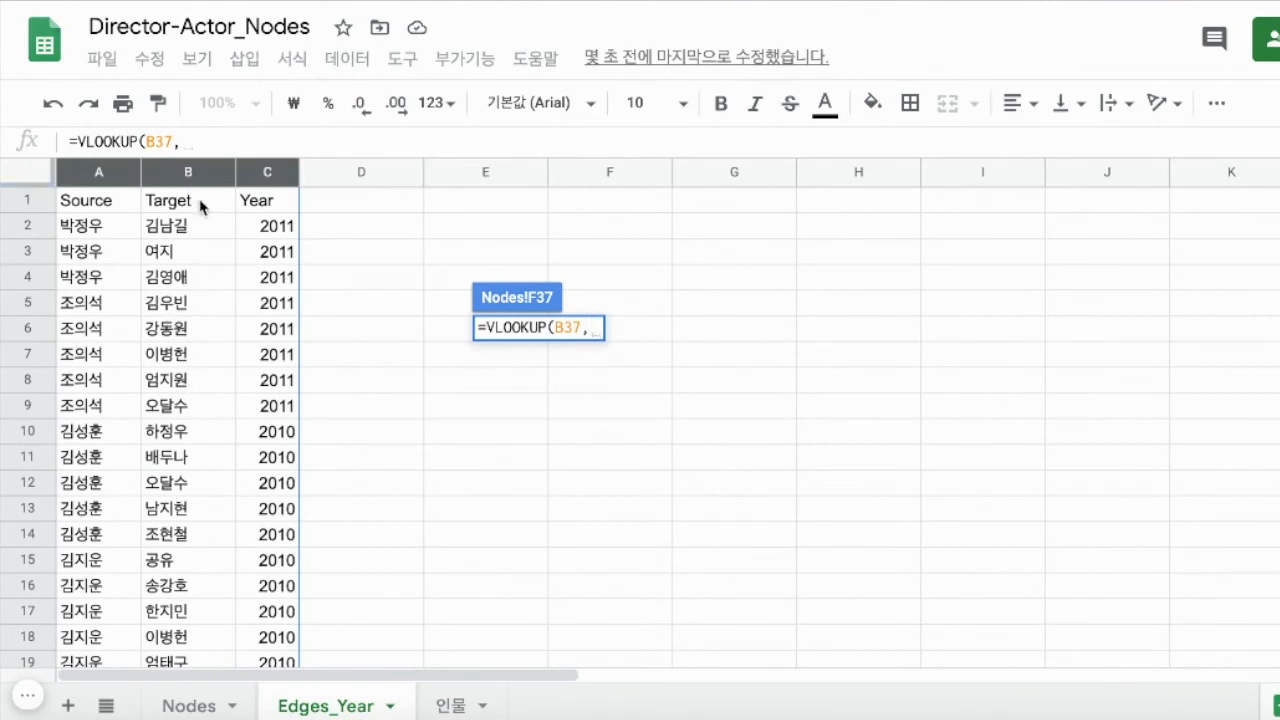
left_click(185, 172)
left_click(285, 170, "shift")
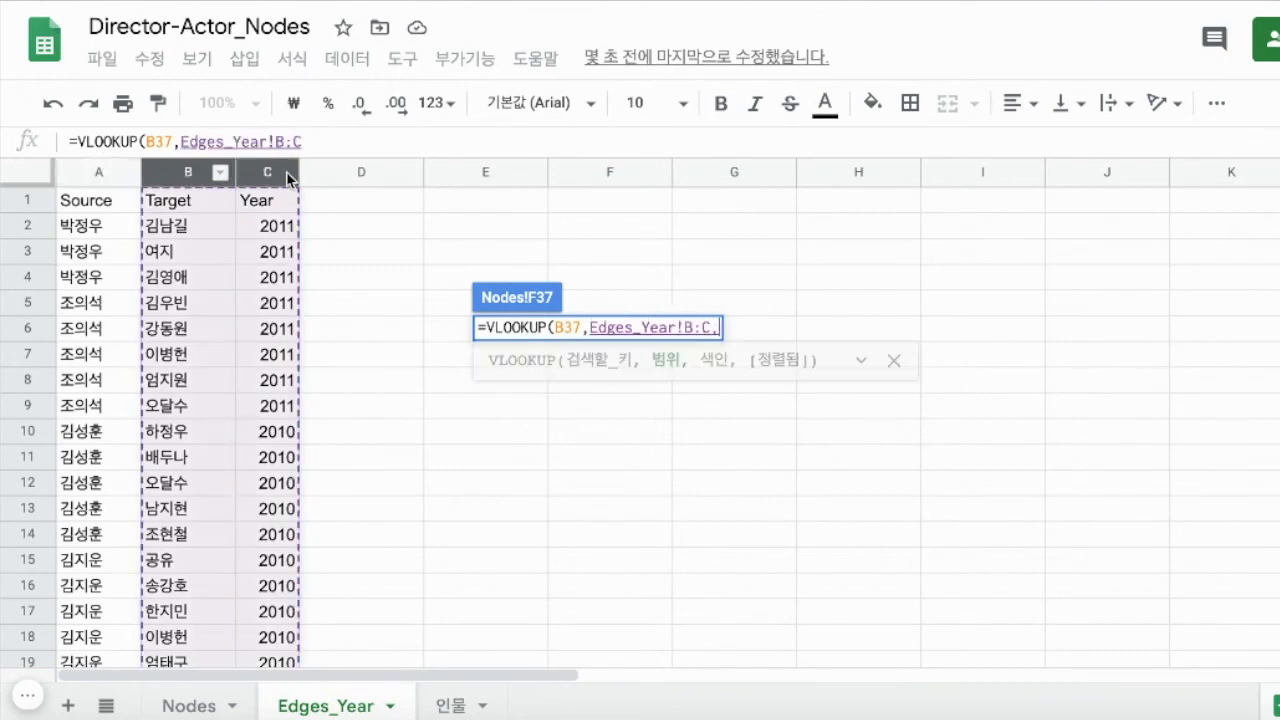
type(",")
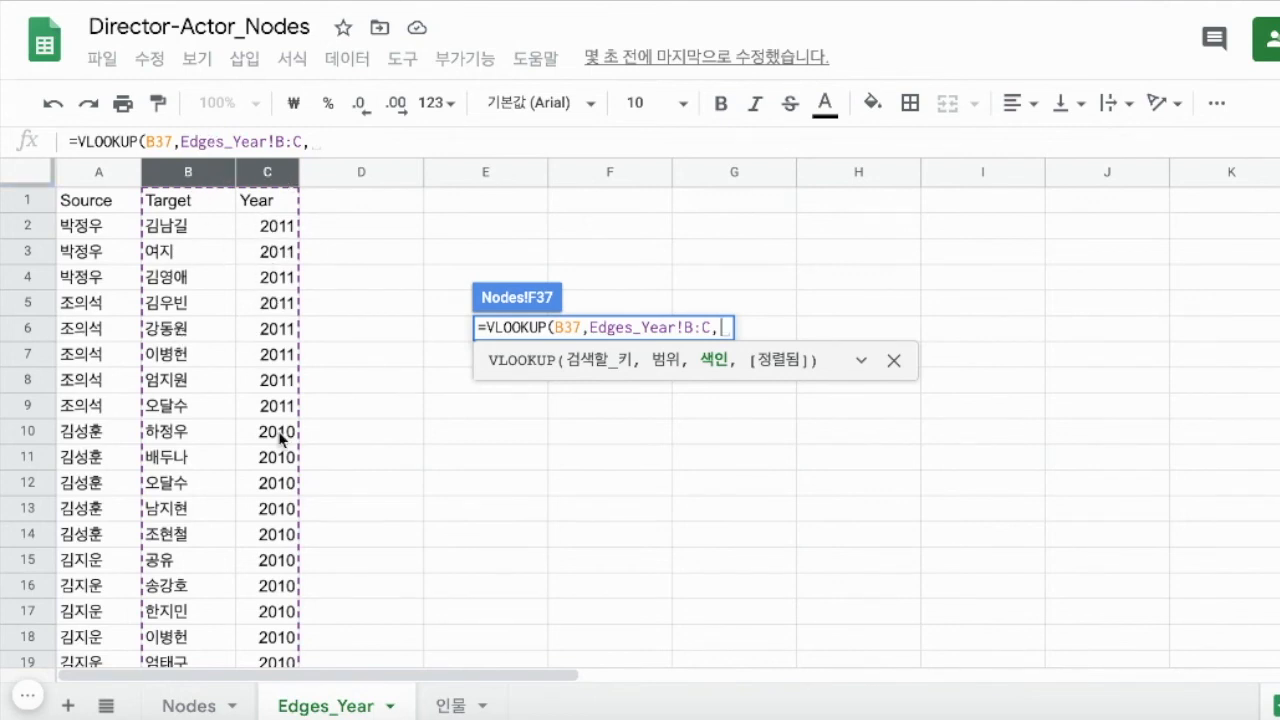
type("2,")
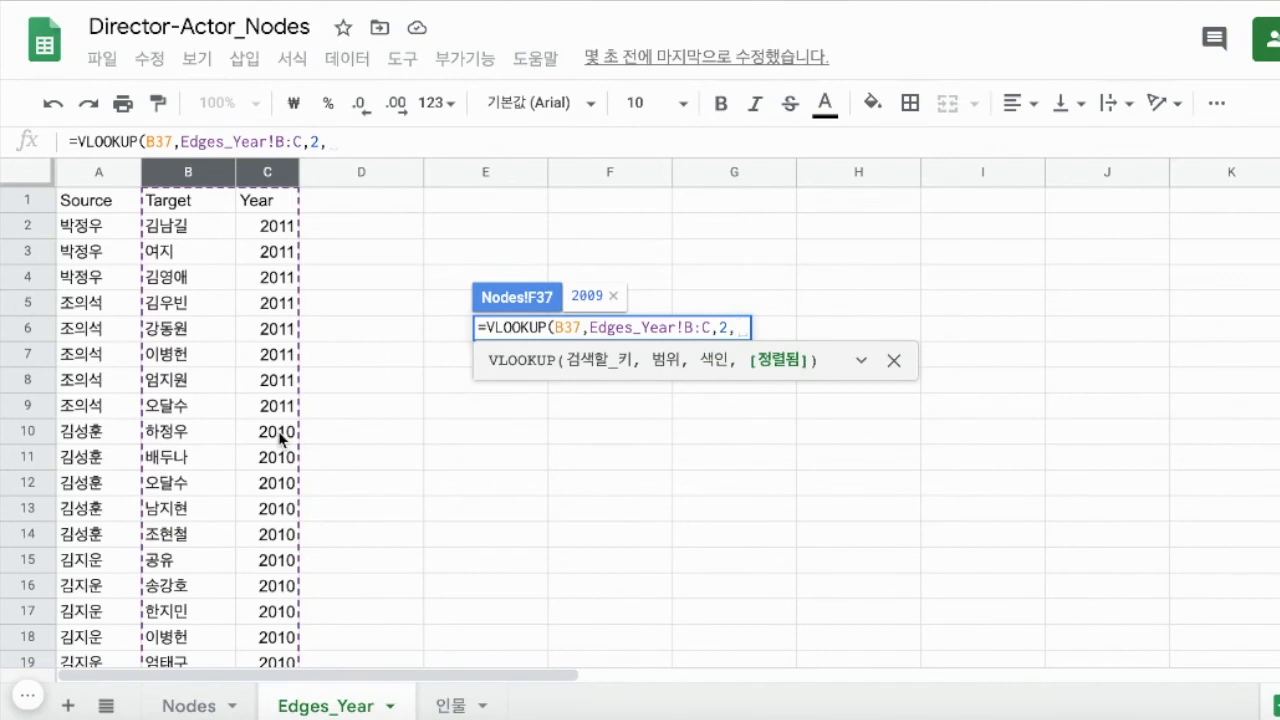
type("0)")
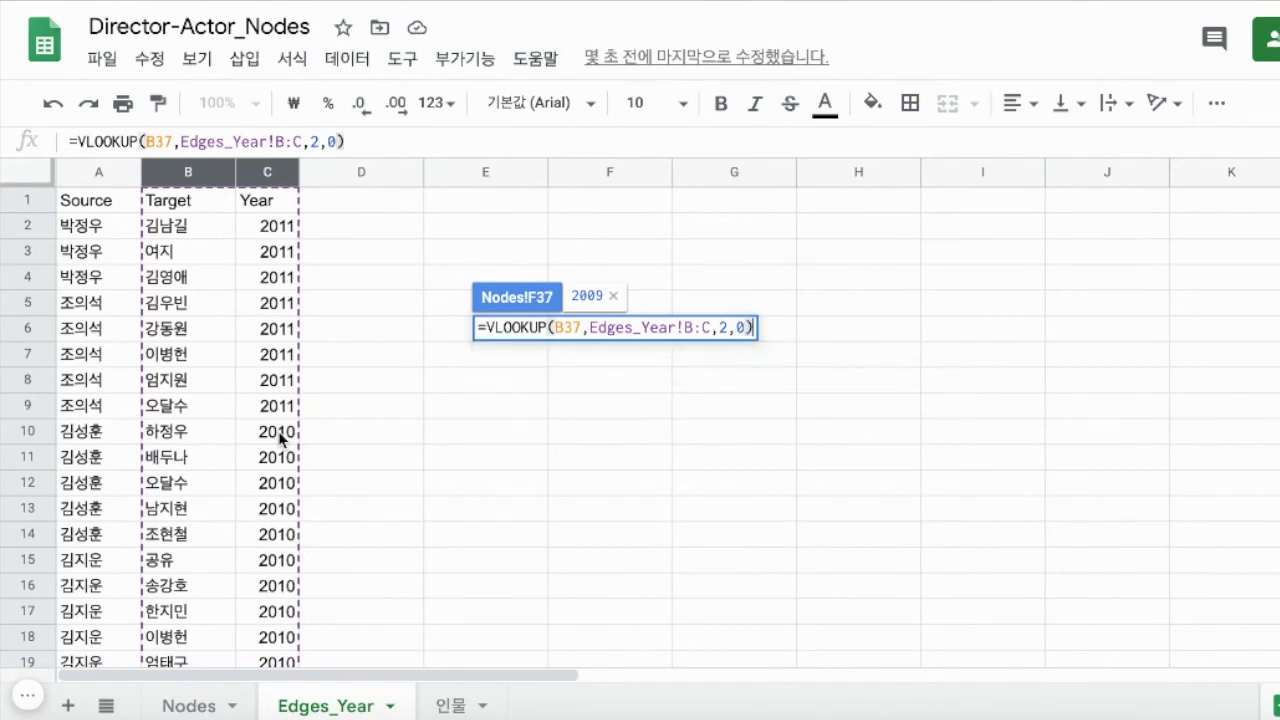
key("Return")
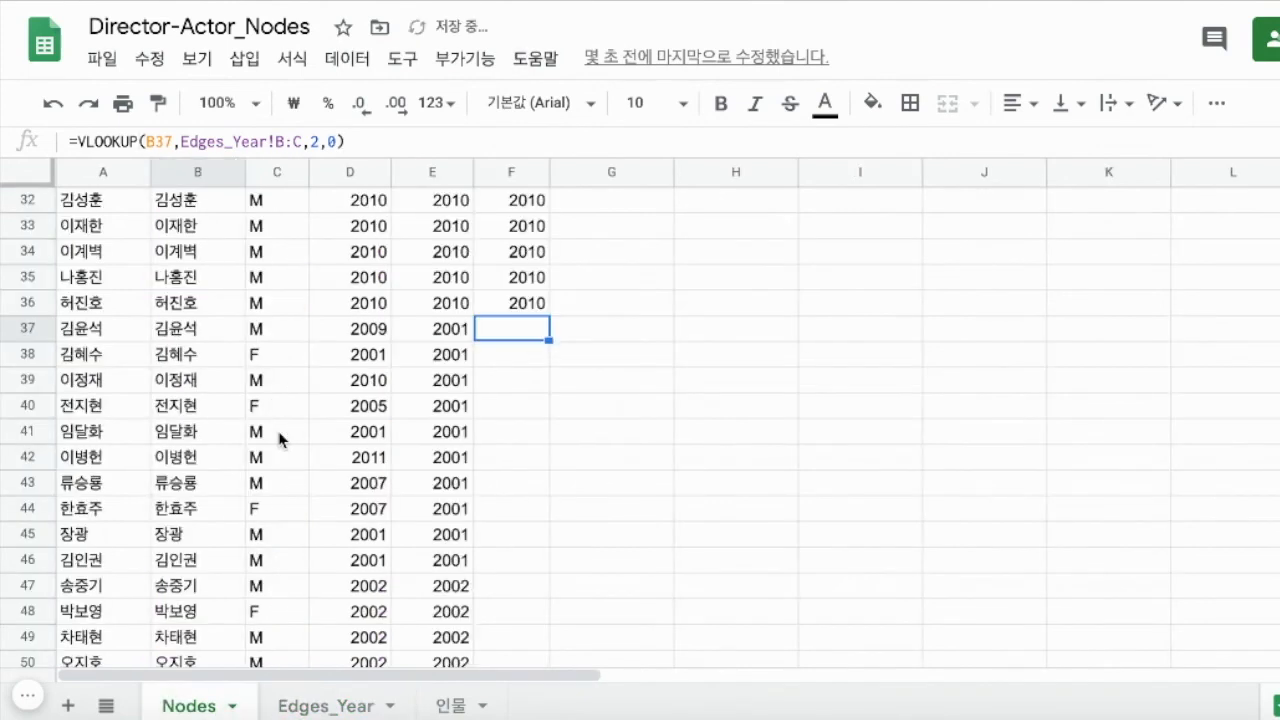
Step: Fill the F37 lookup formula down the remaining End Year rows and check the filled rows
double_click(548, 339)
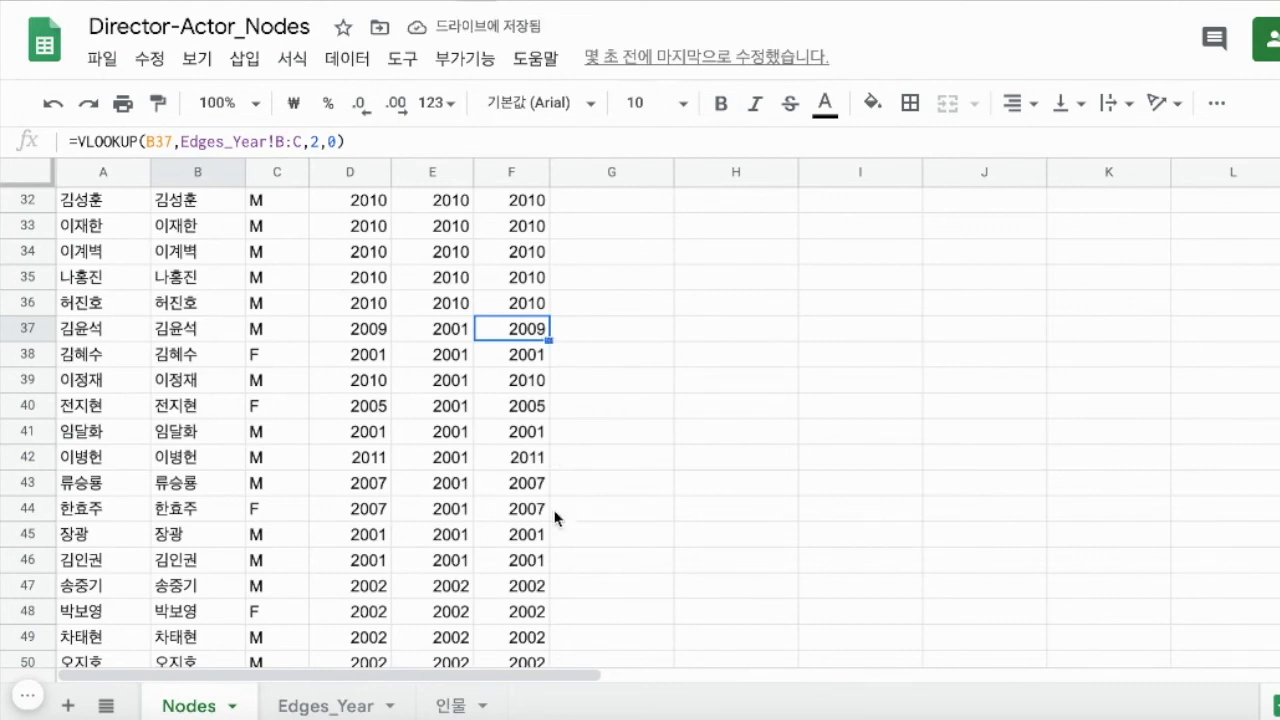
scroll(557, 518, "down", 8)
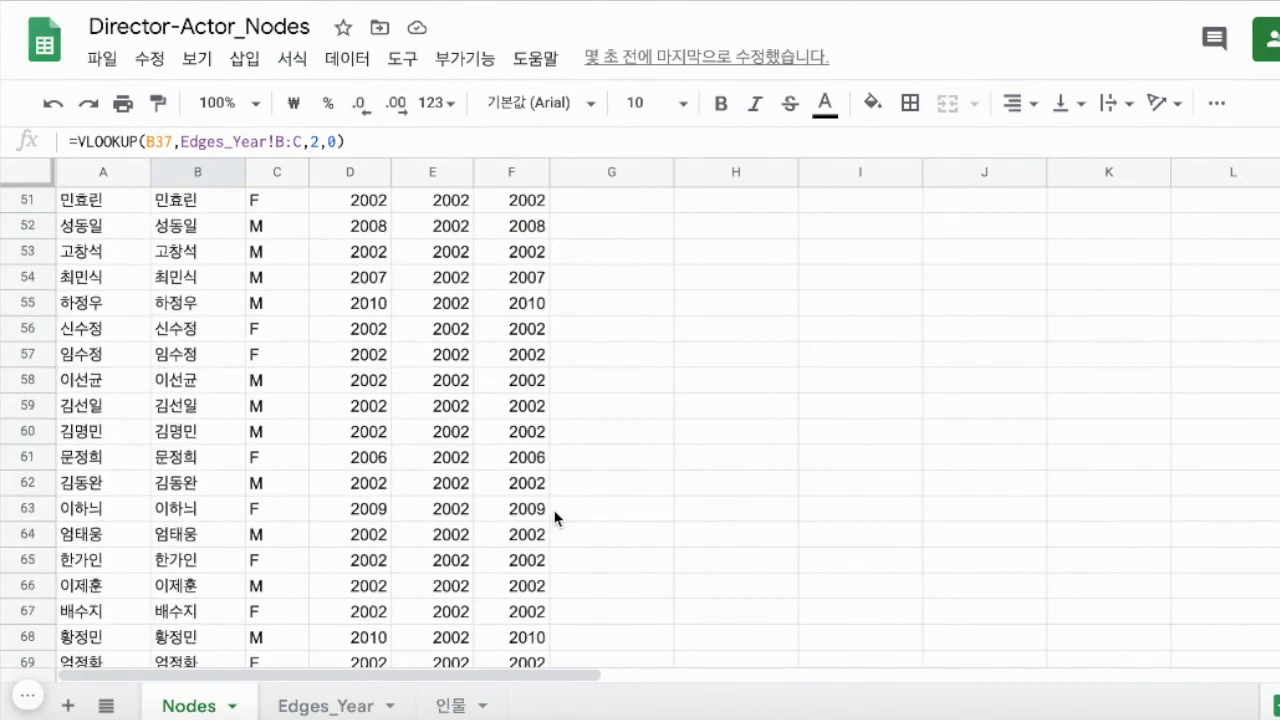
scroll(557, 518, "down", 7)
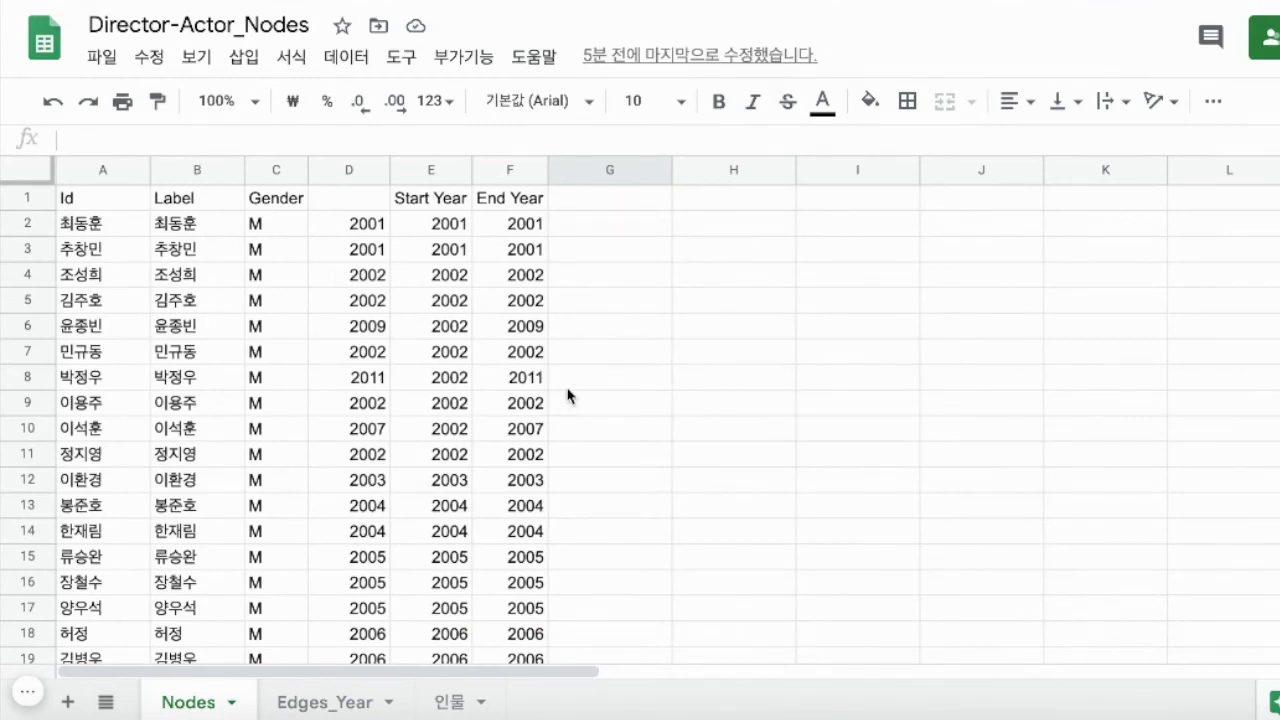
Step: Compare row 8's column D lookup and Start Year cells, checking the year sort order in the Edges_Year sheet
left_click(28, 377)
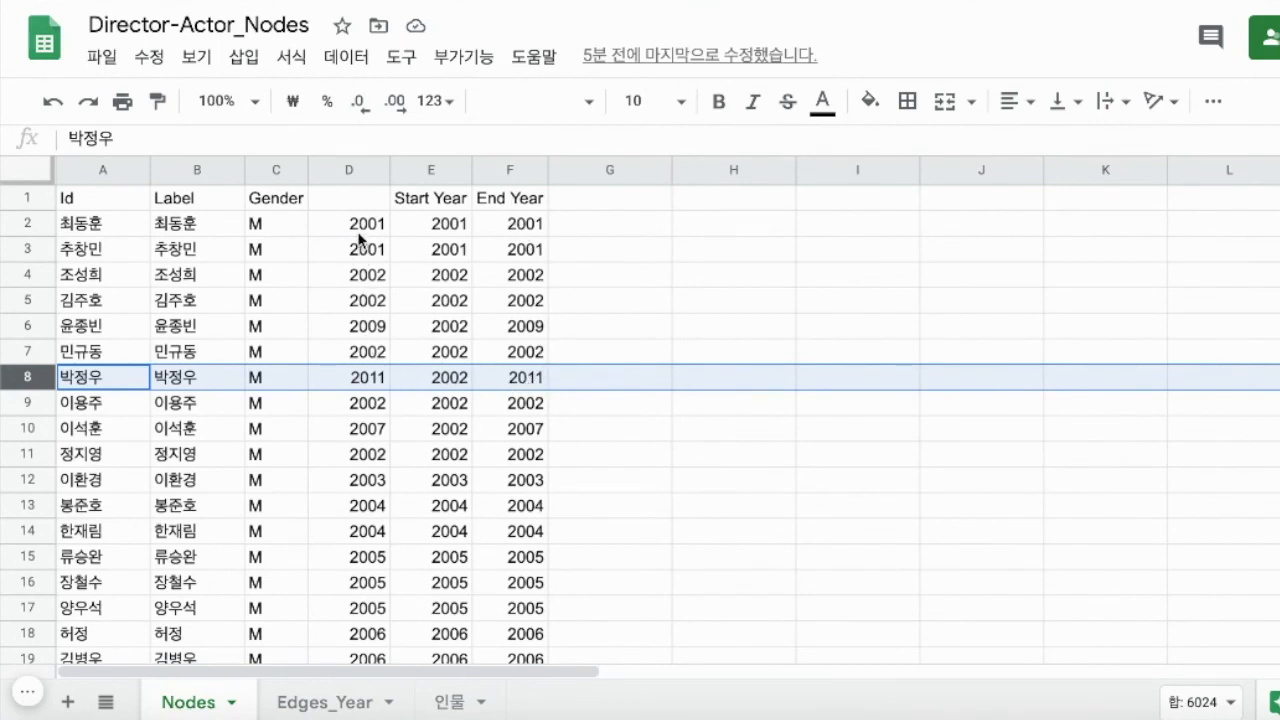
left_click(354, 170)
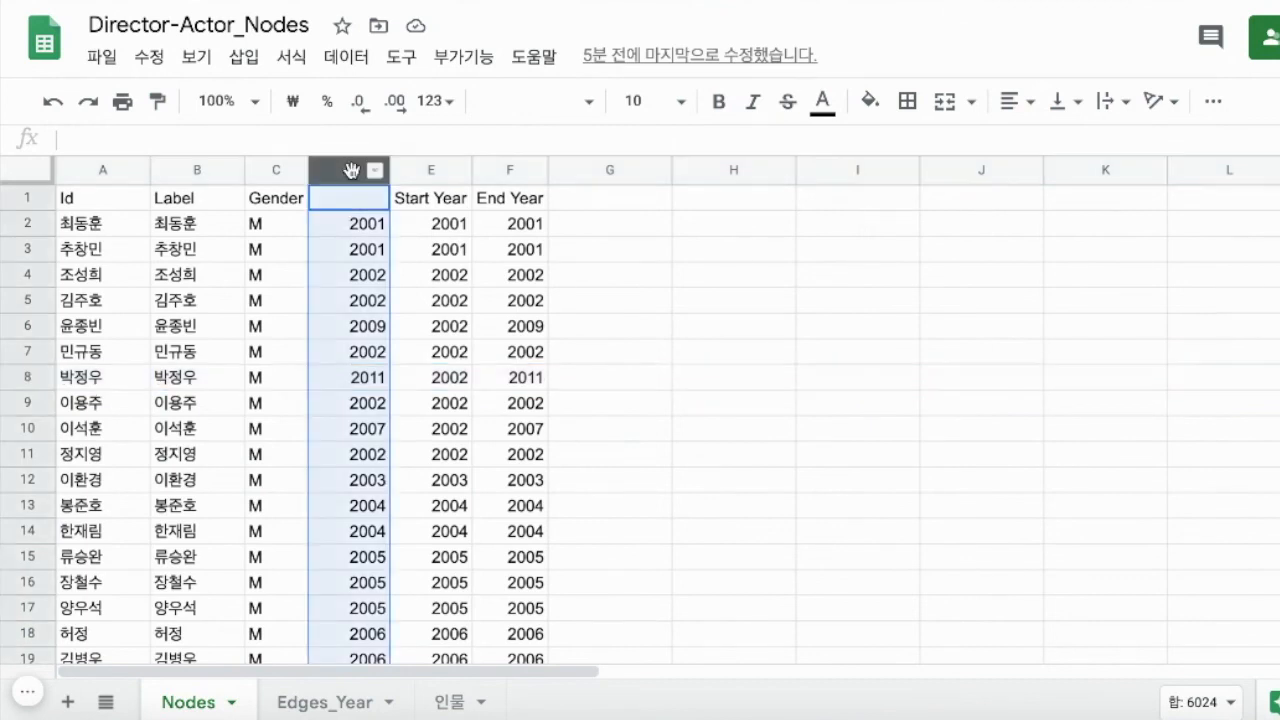
left_click(373, 379)
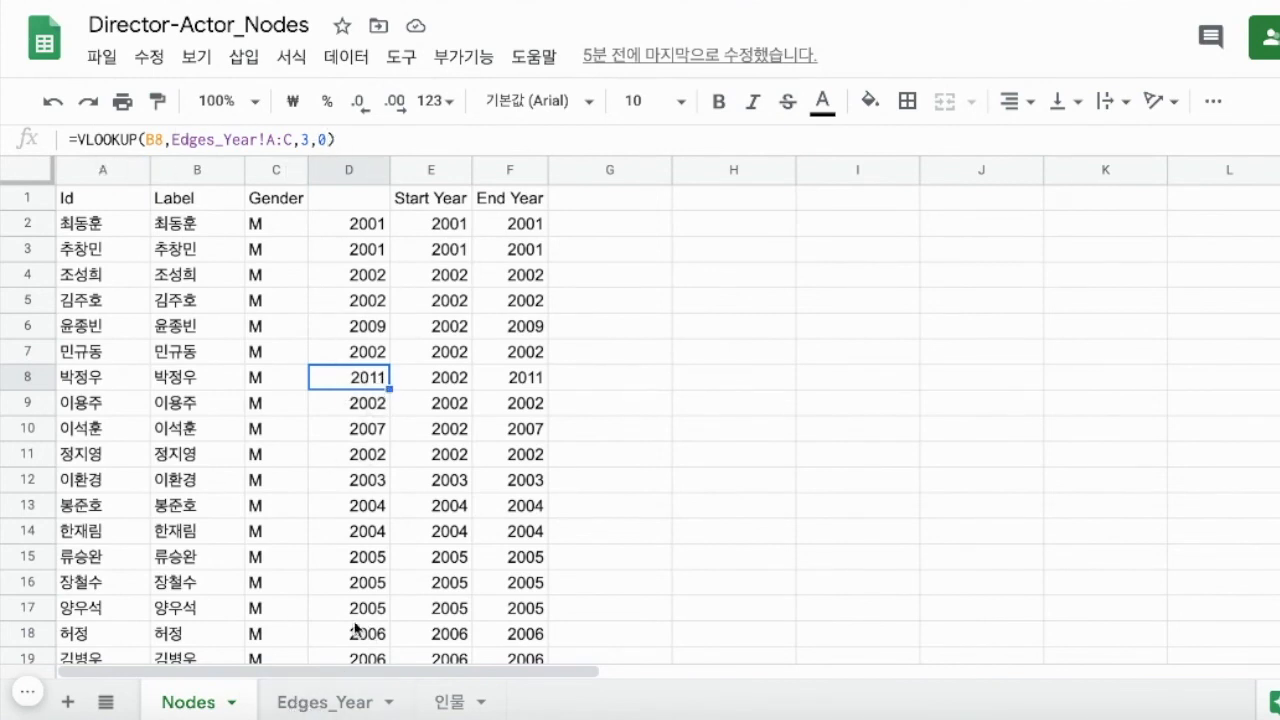
left_click(316, 705)
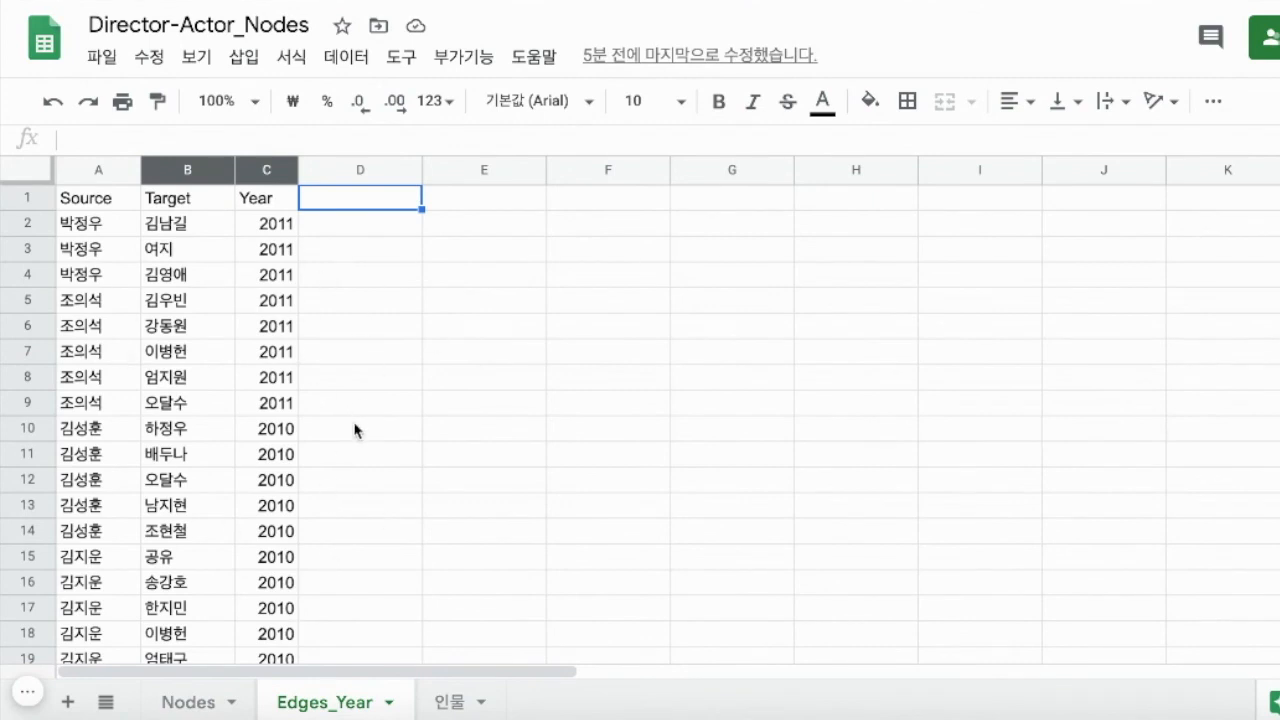
left_click(187, 704)
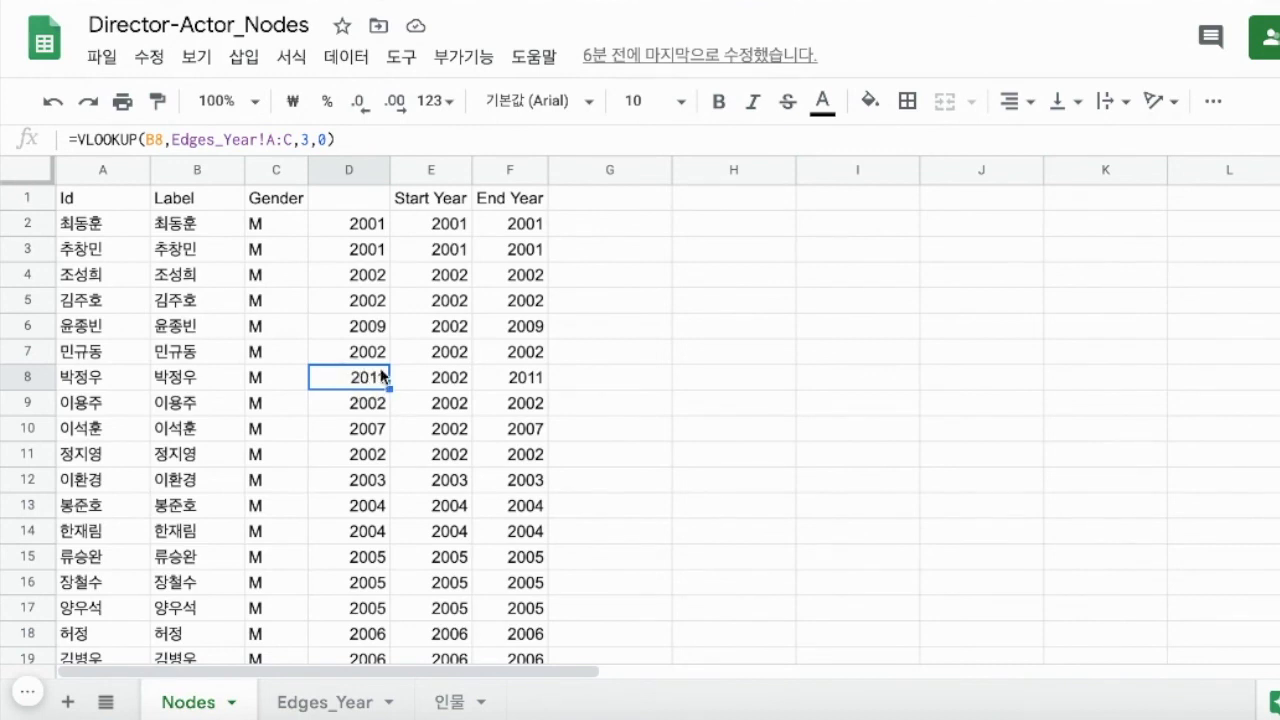
left_click(458, 382)
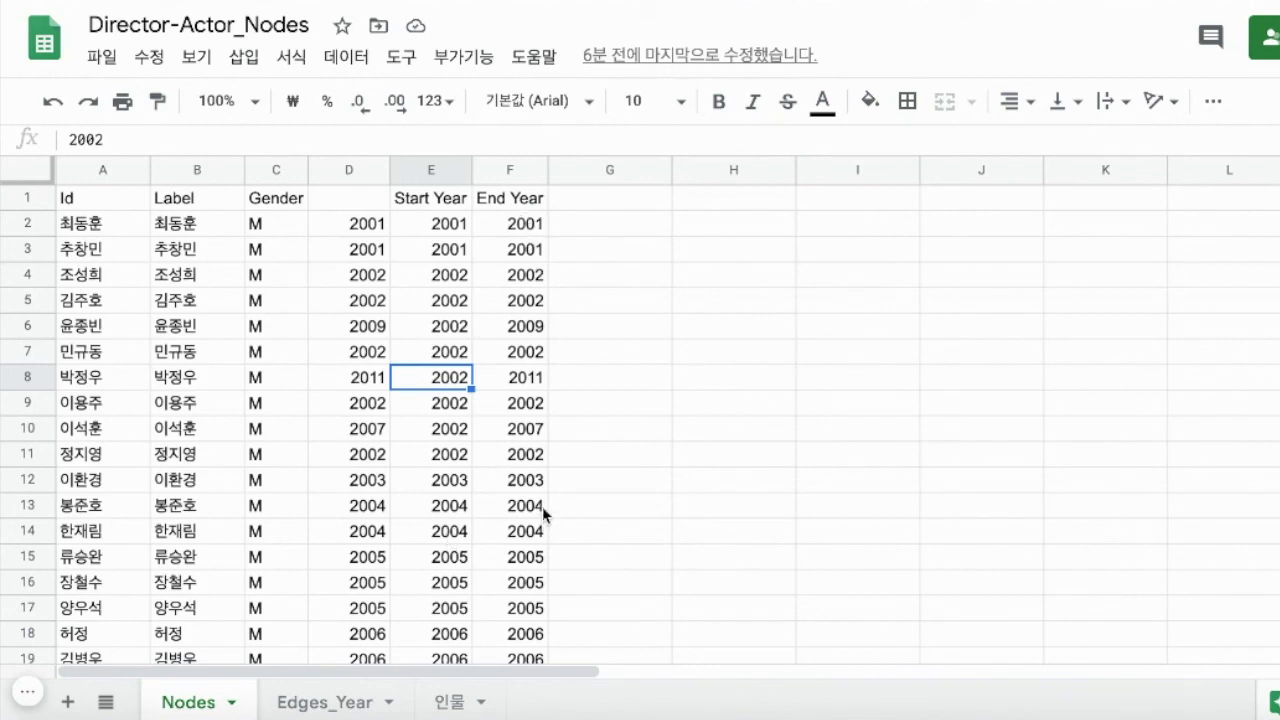
Step: Copy the End Year lookups from F2 down to F158 and paste them as values only into column G from G2
left_click(524, 232)
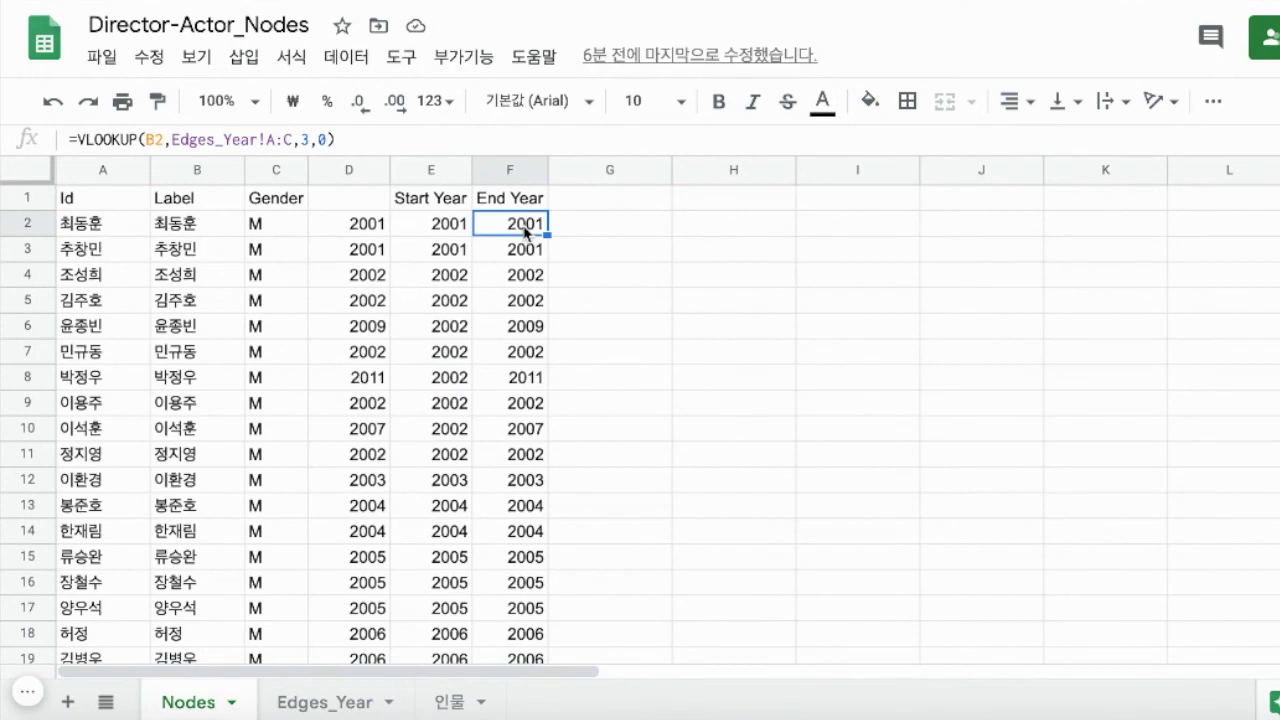
key("ctrl+shift+Down")
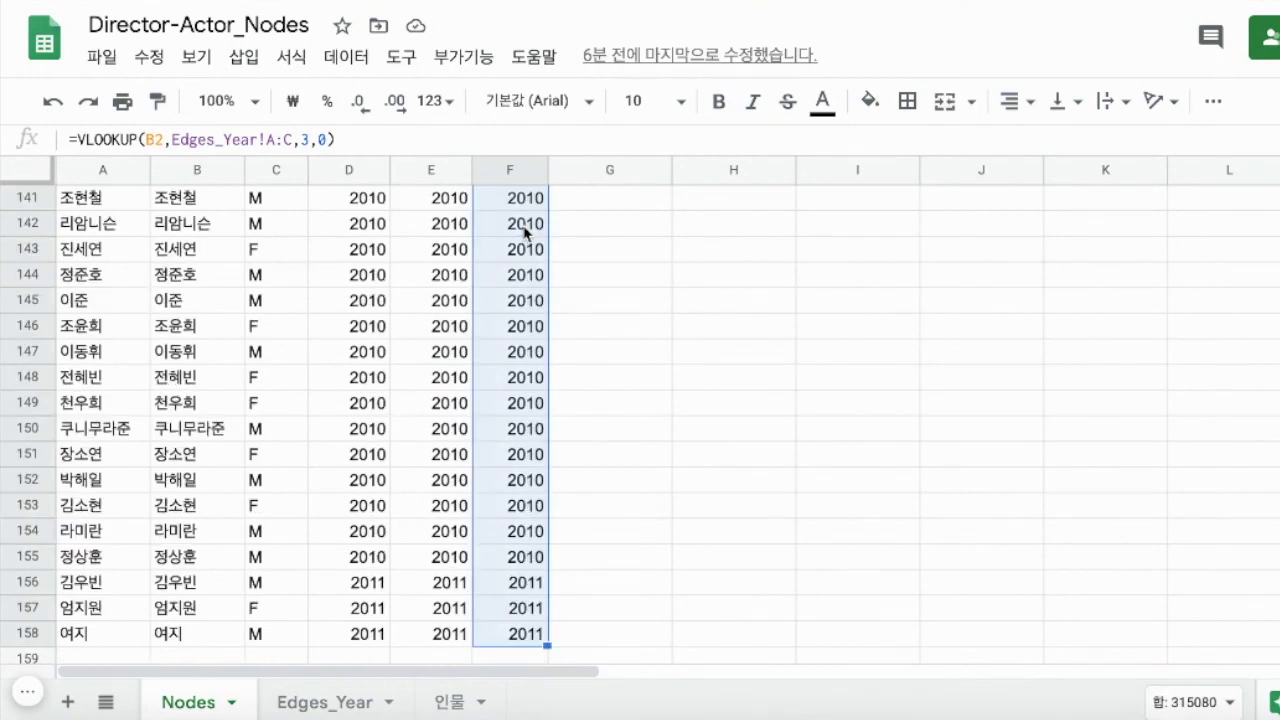
key("ctrl+c")
left_click(622, 233)
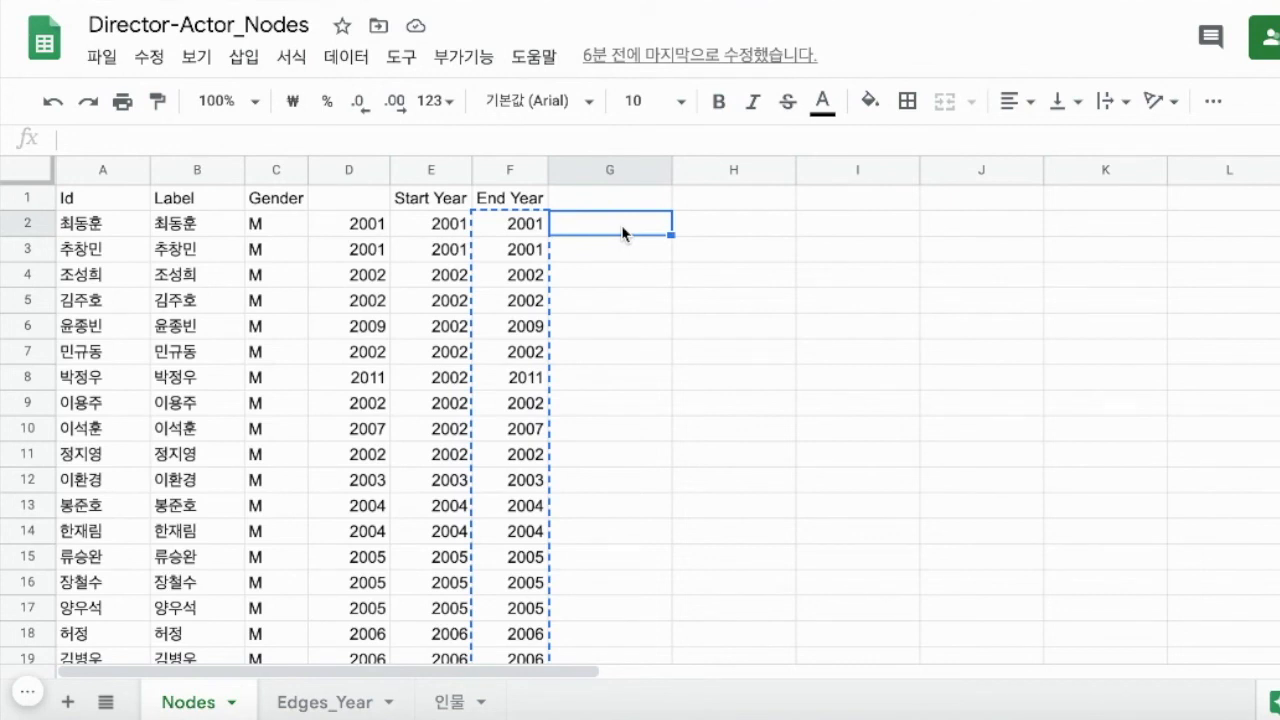
key("ctrl+v")
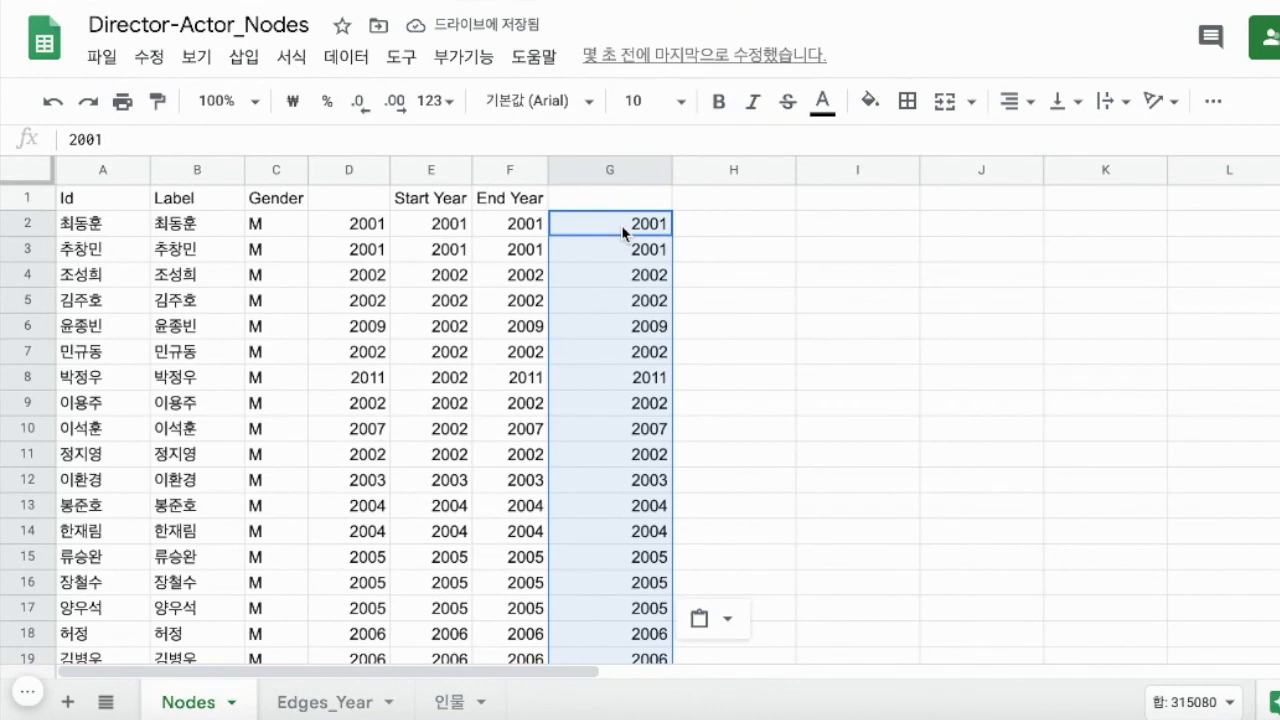
left_click(522, 230)
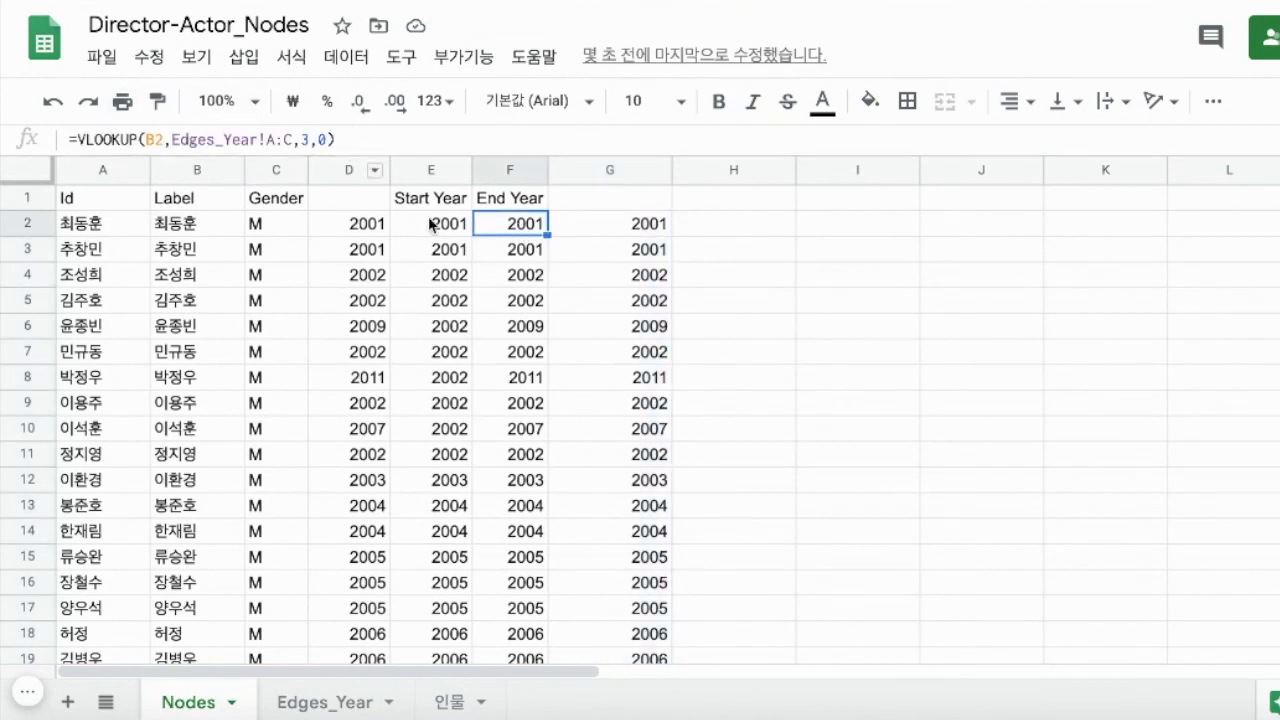
left_click(639, 227)
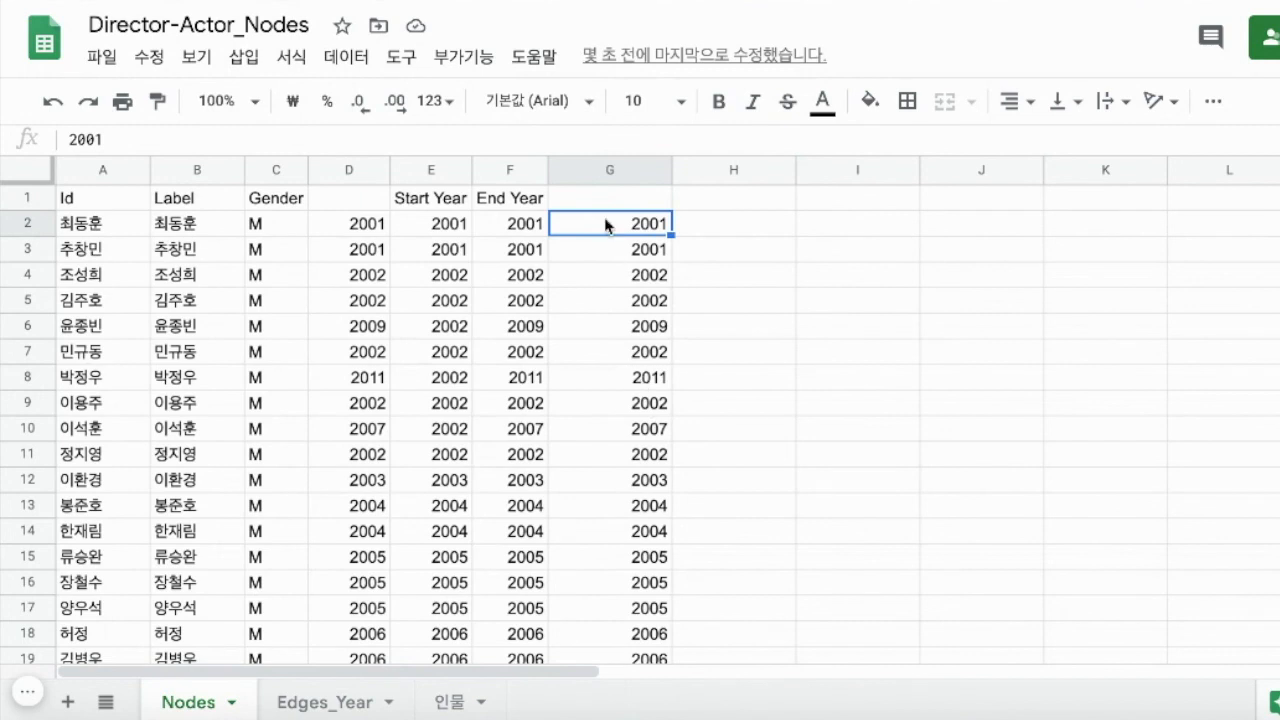
Step: Extend the End Year header from F1 into G1 and fit column G's width to its contents
left_click(514, 199)
left_click_drag(553, 210, 660, 205)
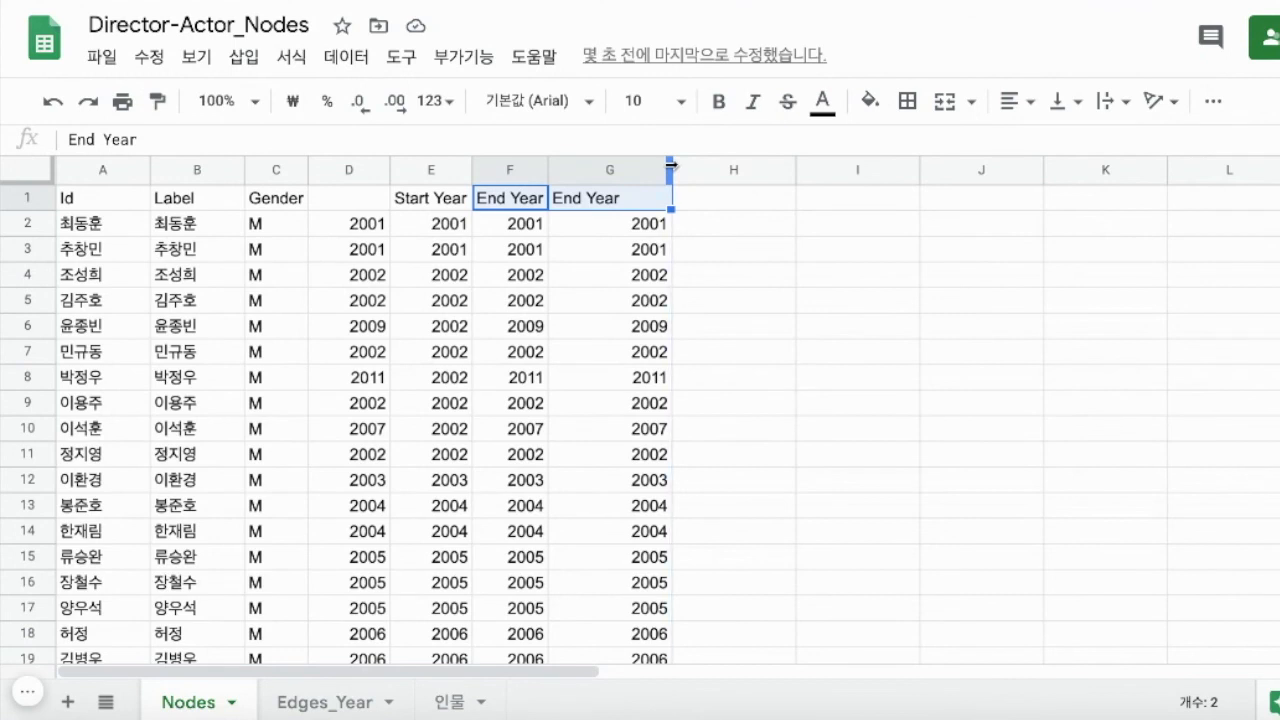
double_click(671, 164)
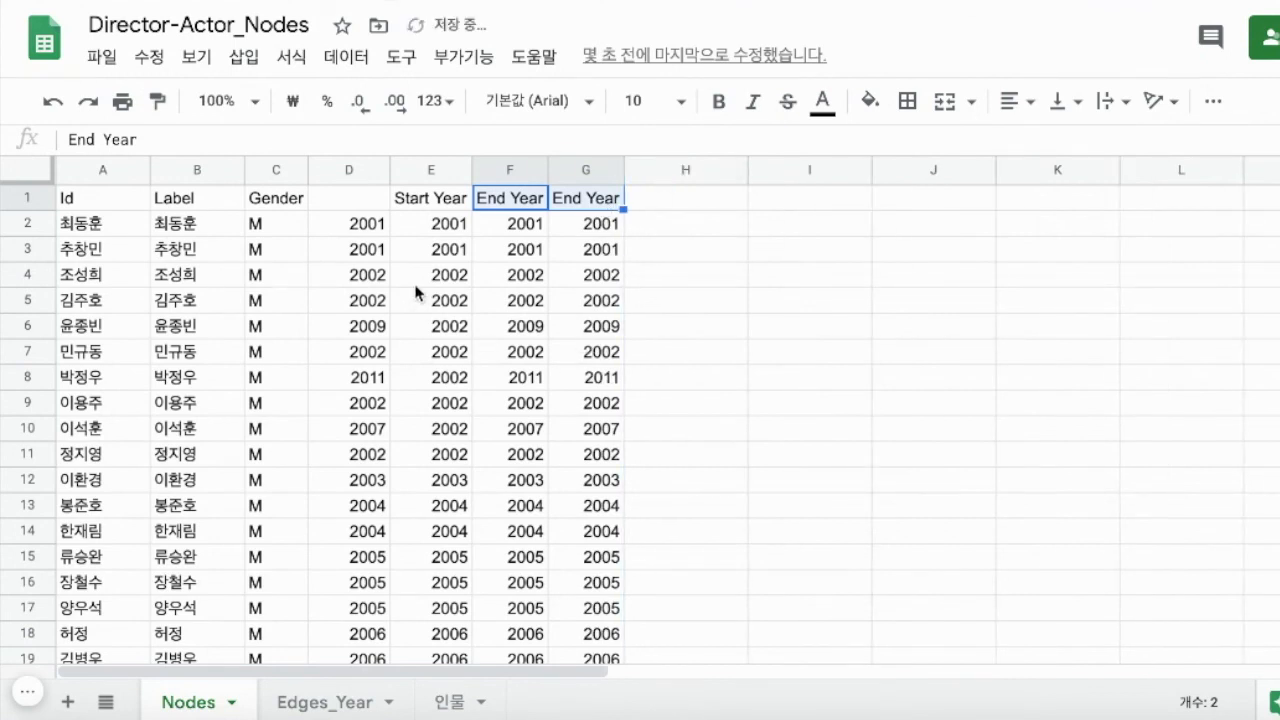
Step: Delete columns D and F, which hold the VLOOKUP formulas, from the Nodes sheet
left_click(350, 171)
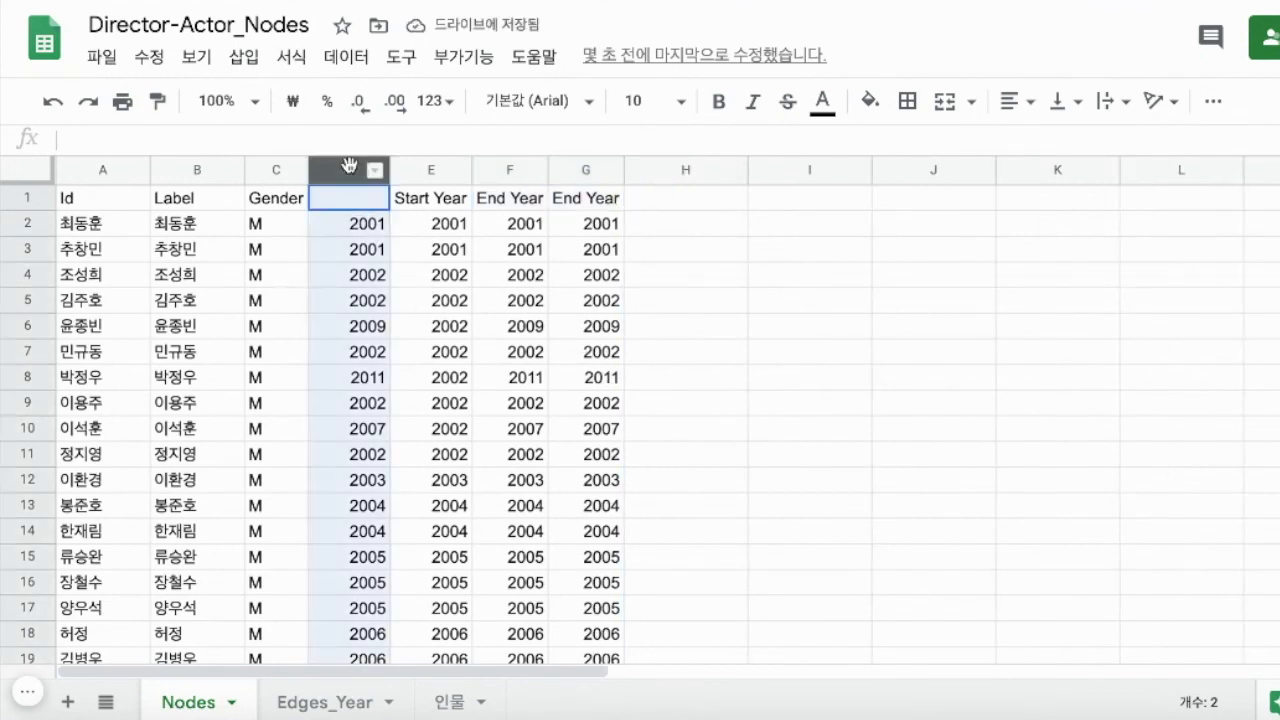
left_click(506, 170, "ctrl")
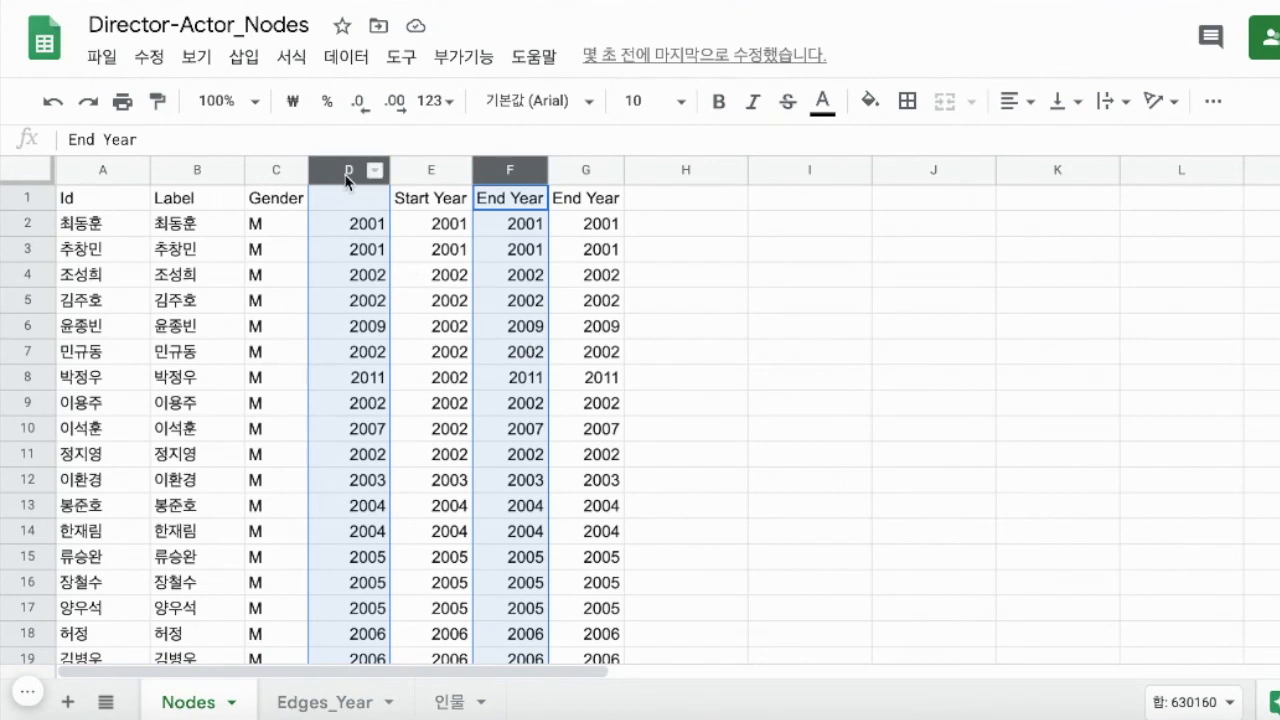
right_click(510, 178)
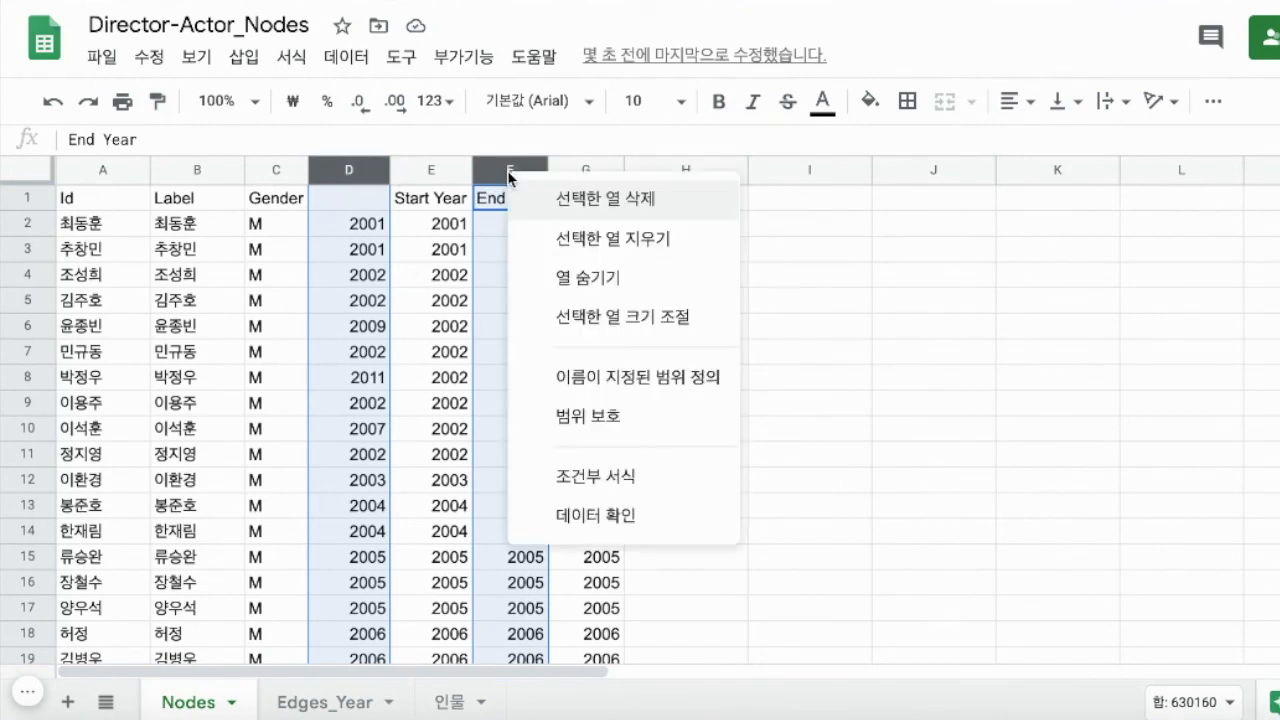
left_click(649, 207)
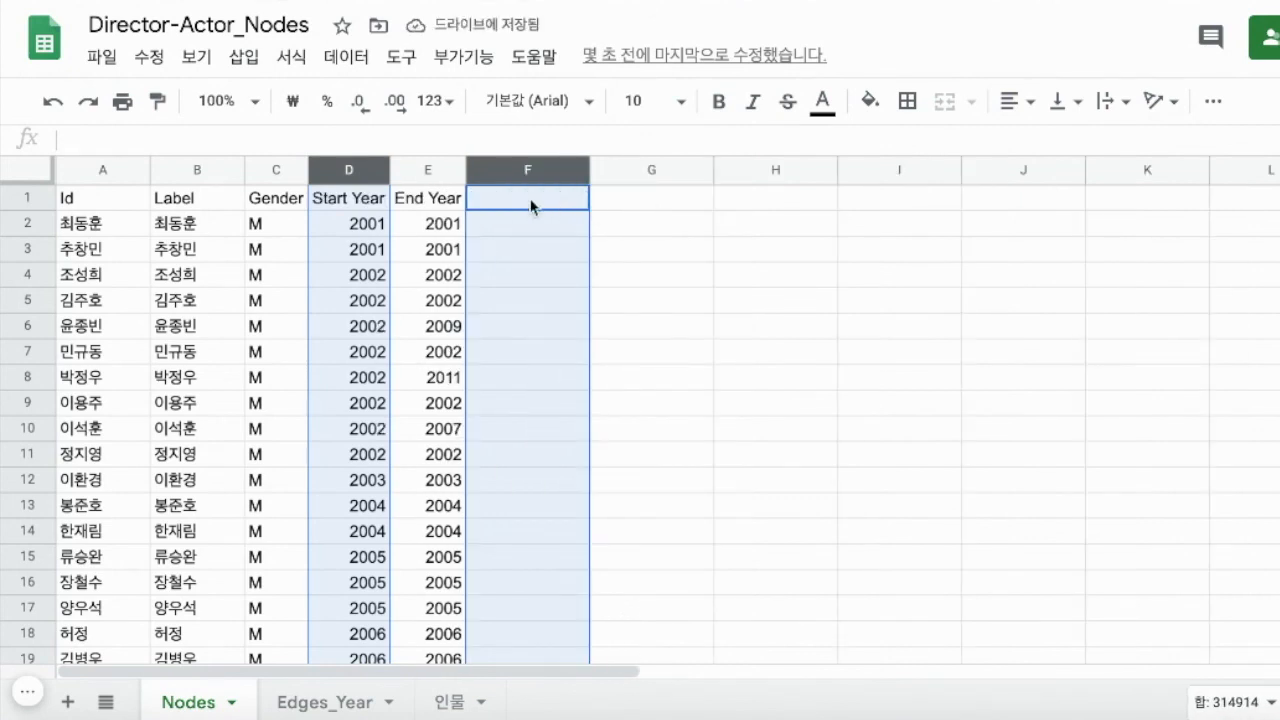
Step: Review the Start Year and End Year columns, checking that rows 2 and 8 hold plain values
left_click(350, 172)
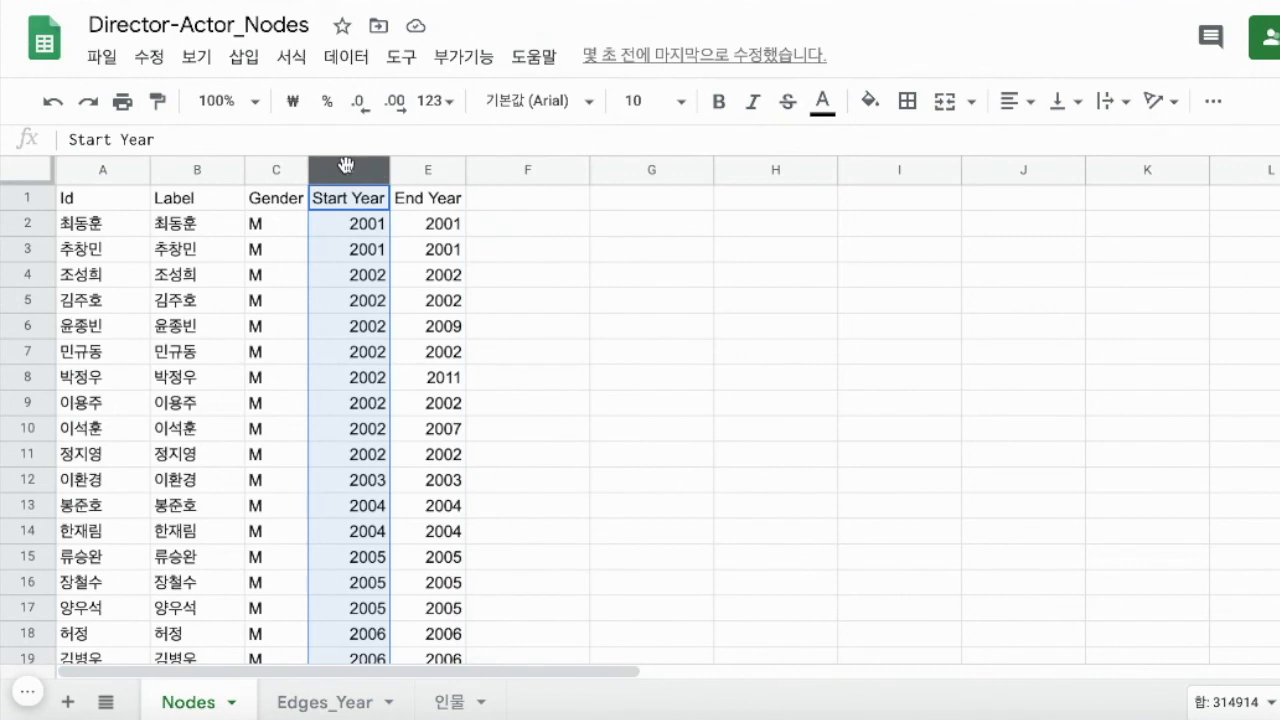
left_click(410, 171)
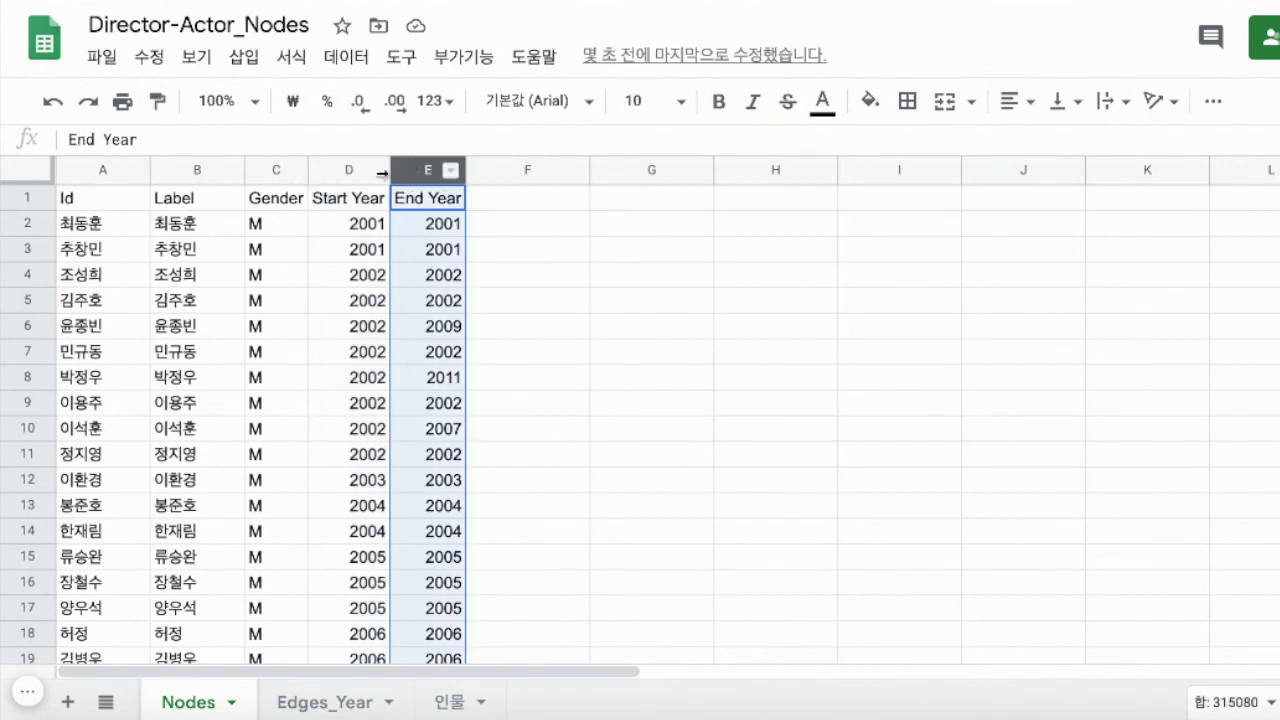
left_click_drag(345, 172, 443, 171)
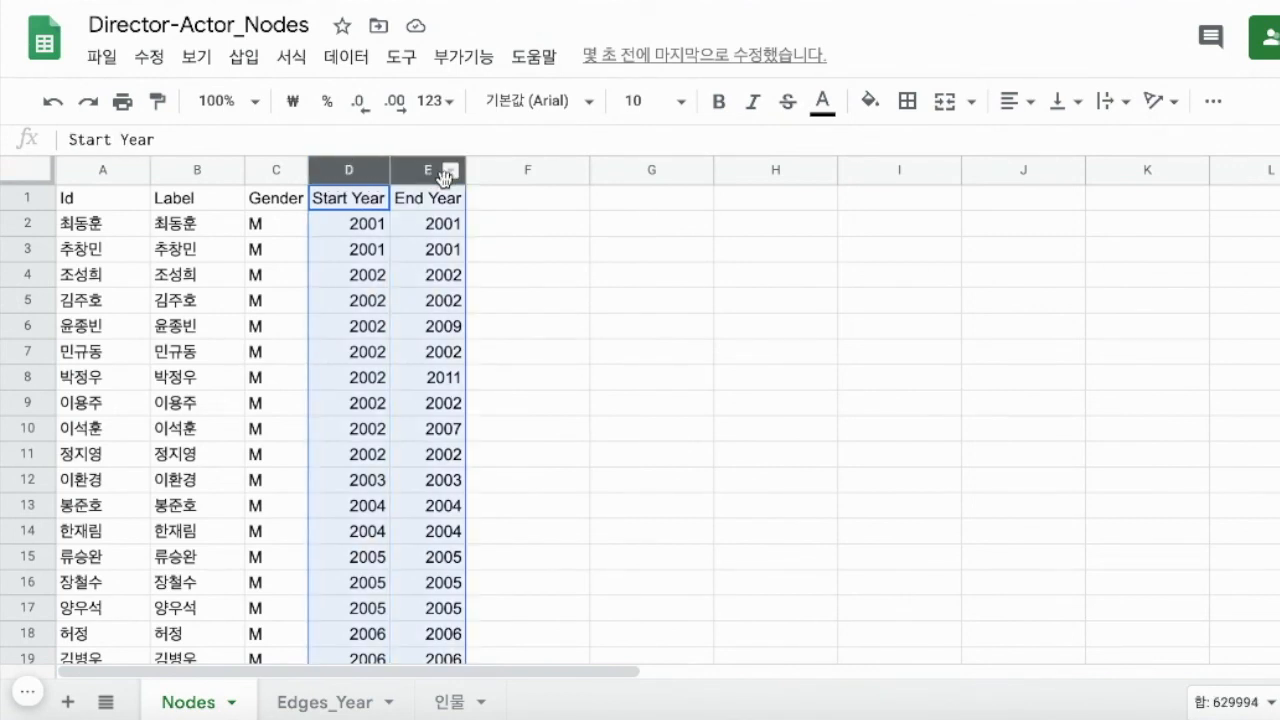
left_click(368, 235)
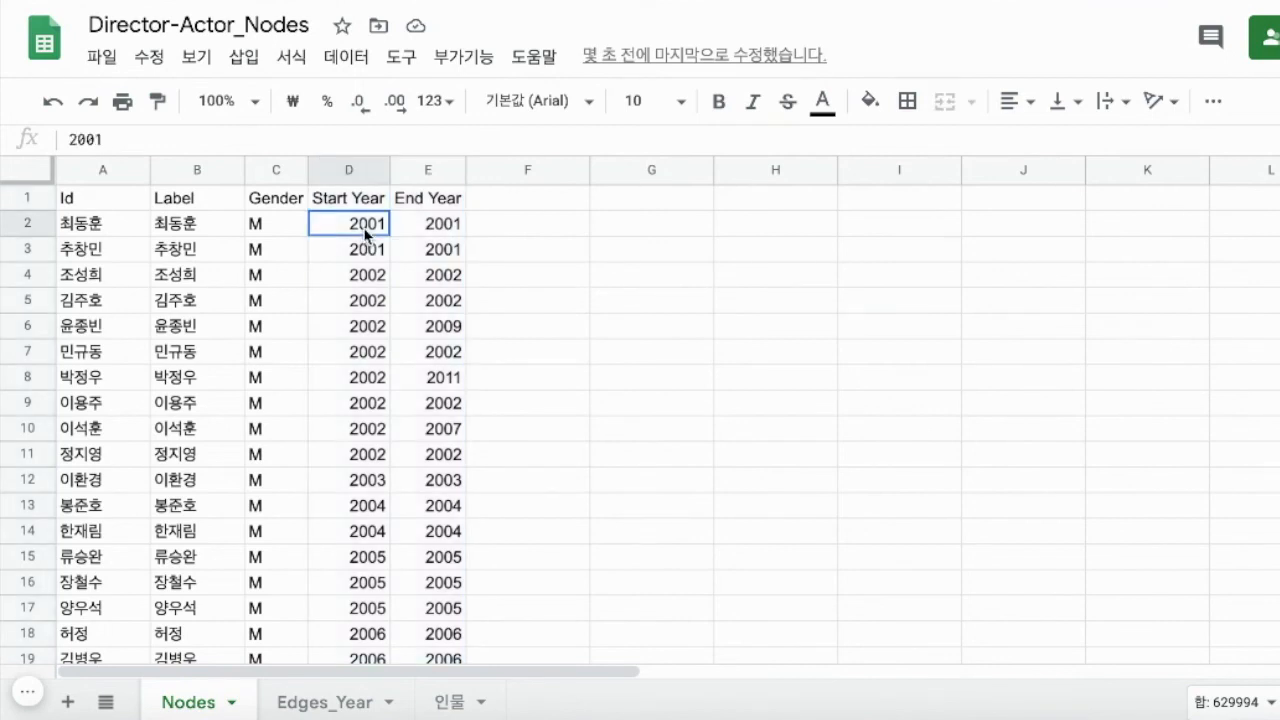
left_click(455, 230)
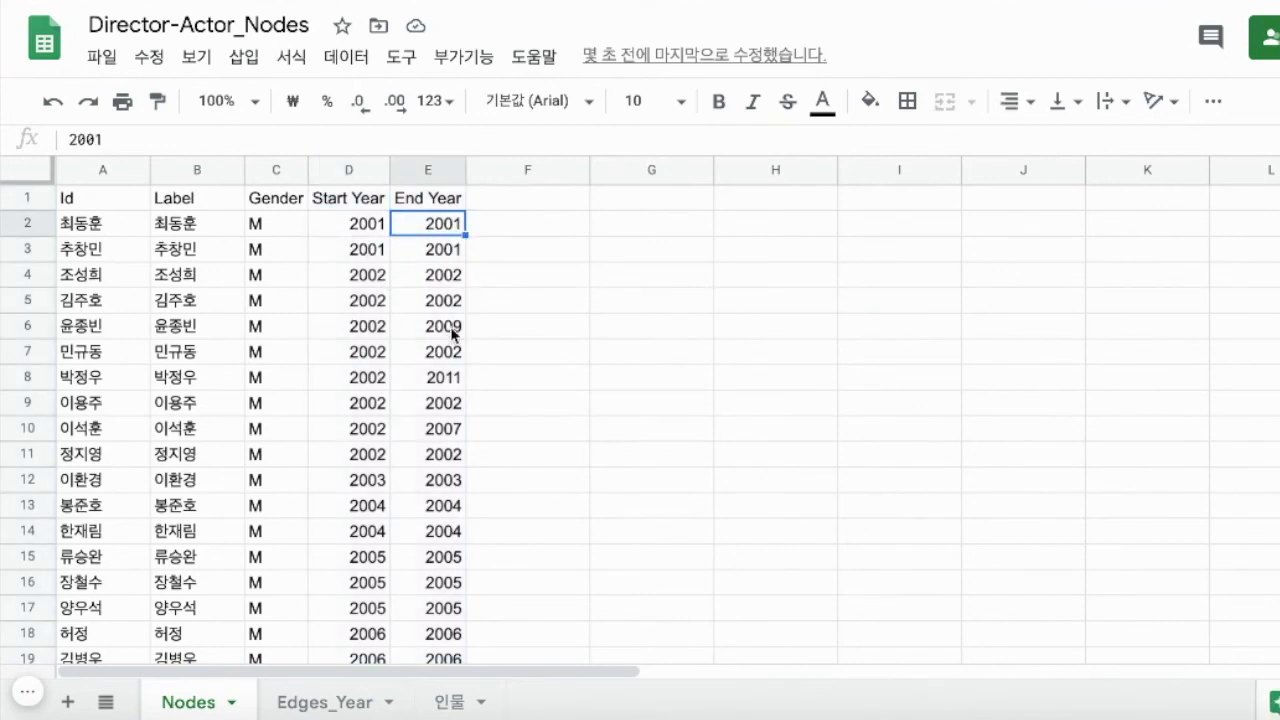
left_click(372, 385)
left_click(444, 379)
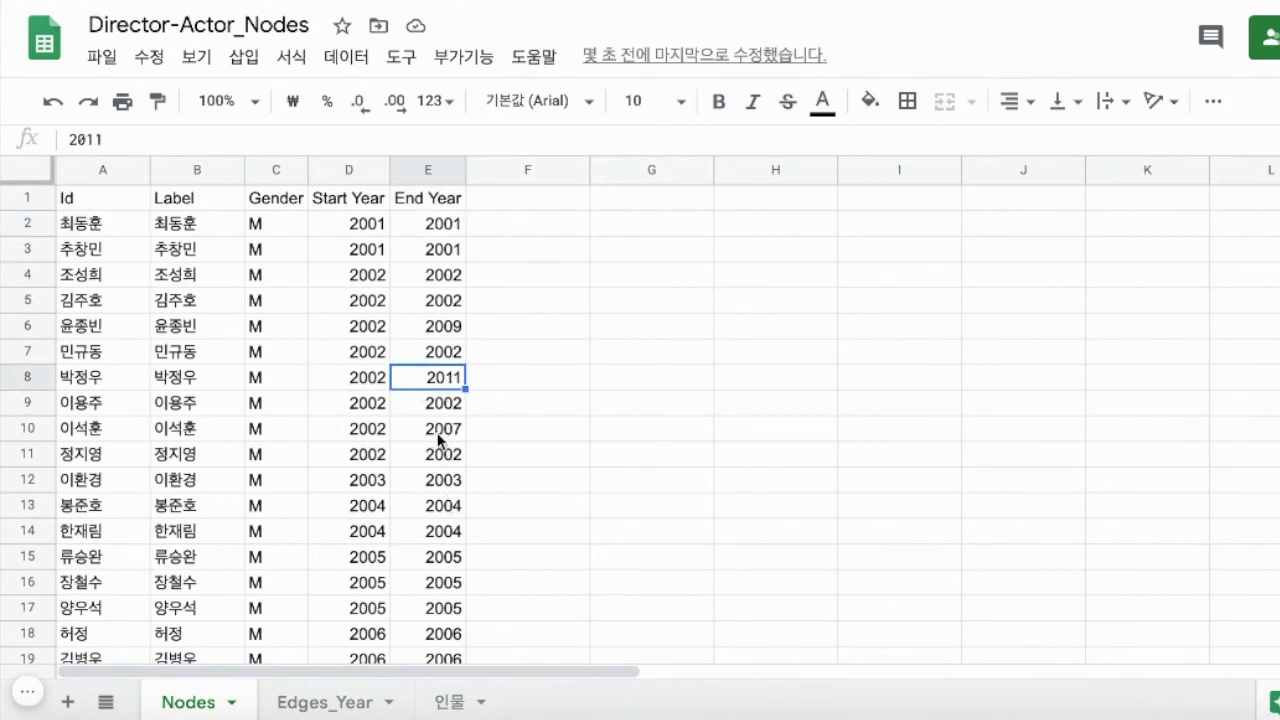
scroll(438, 445, "down", 1)
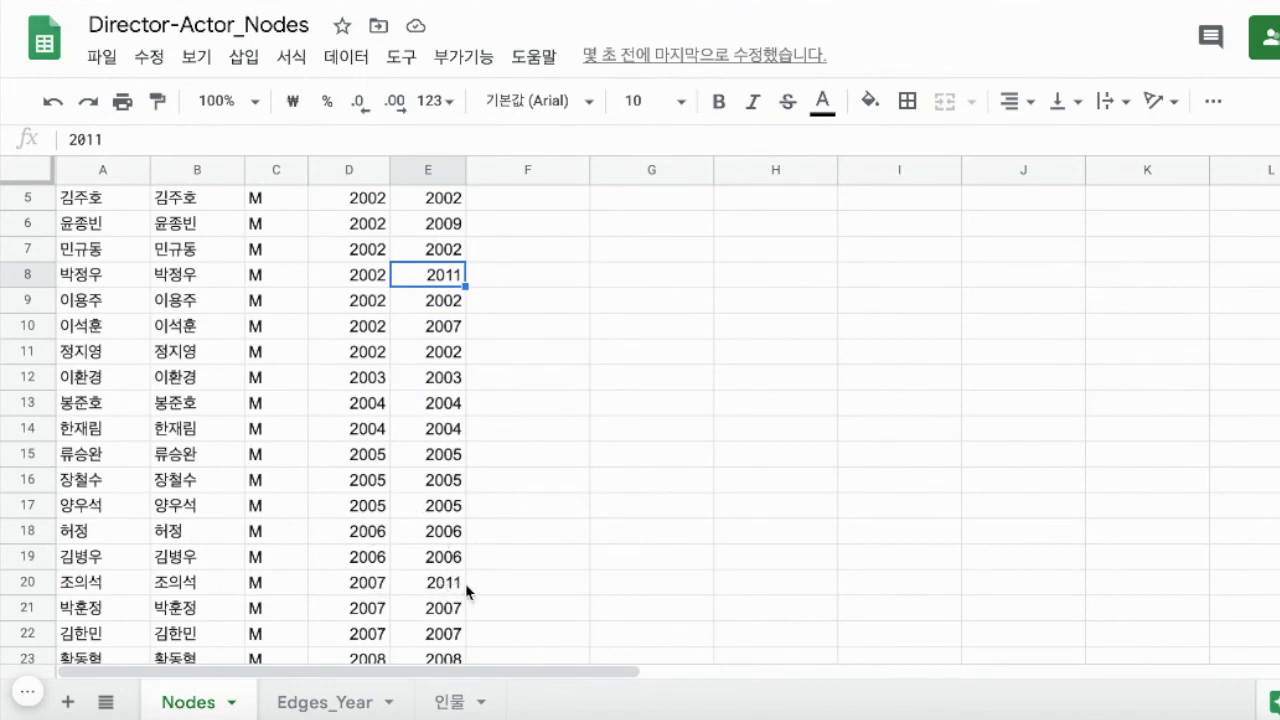
scroll(500, 346, "up", 2)
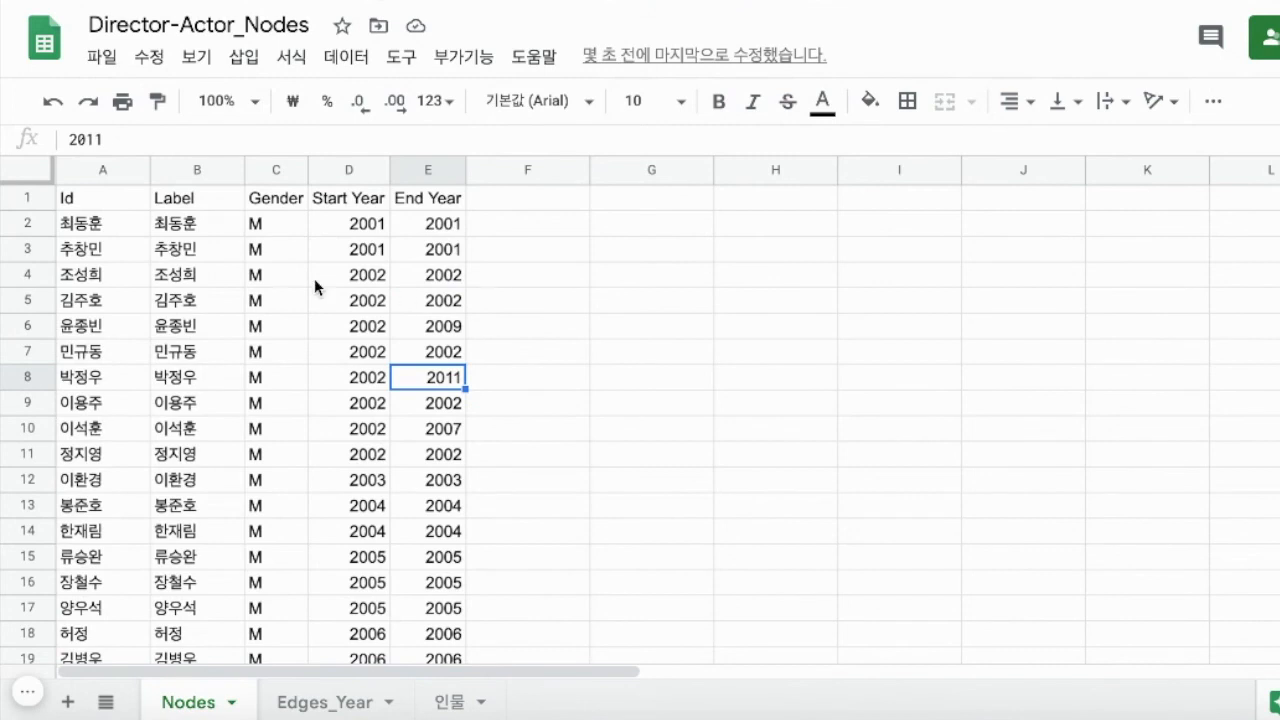